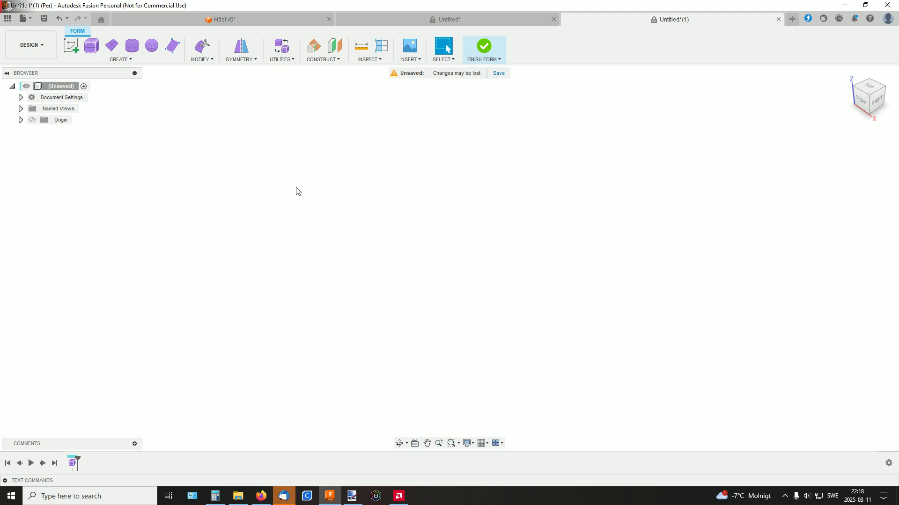
Sketch a four-point, S-shaped fit point spline beside the vertical axis on the vertical YZ plane
left_click(71, 47)
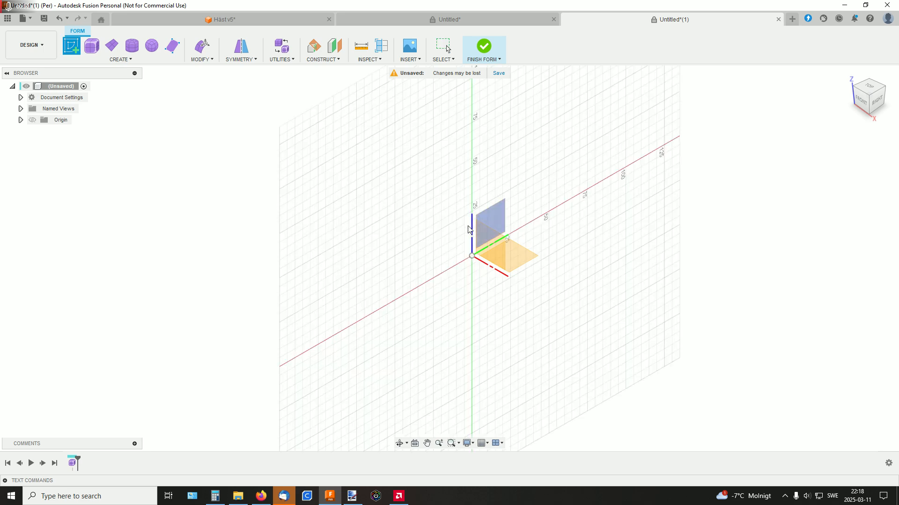
left_click(489, 222)
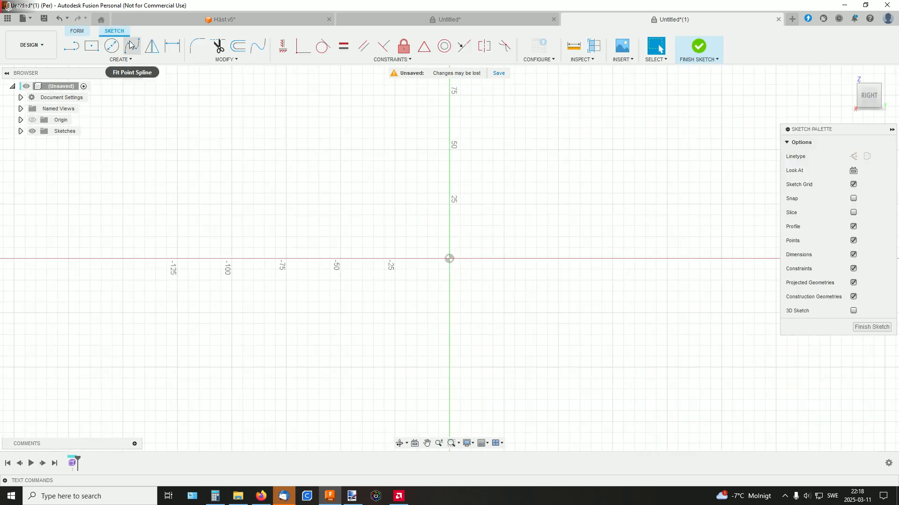
left_click(132, 46)
left_click(426, 125)
left_click(536, 194)
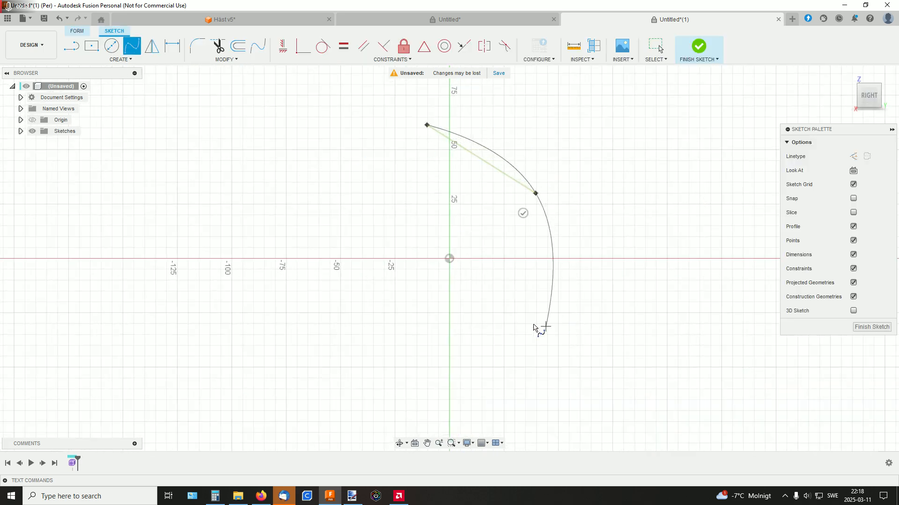
left_click(515, 313)
left_click(579, 391)
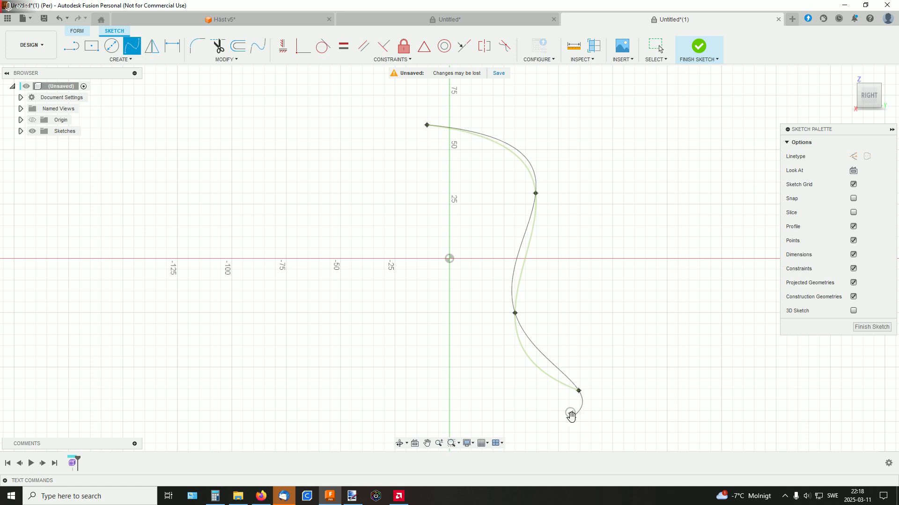
left_click(570, 414)
middle_click_drag(628, 233, 616, 237, "shift")
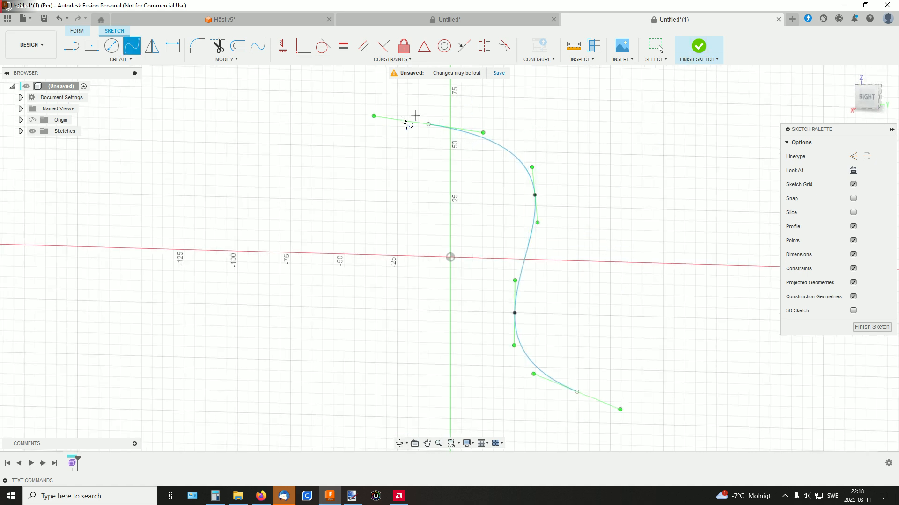
Reposition the spline's upper endpoint to about Y 14 mm, Z 64 mm and finish the sketch
key("Escape")
left_click_drag(428, 124, 480, 119)
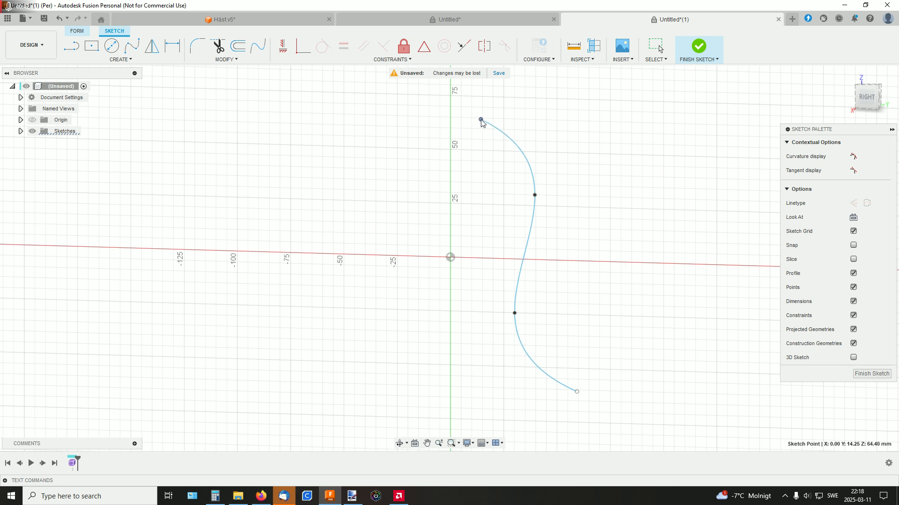
left_click(699, 47)
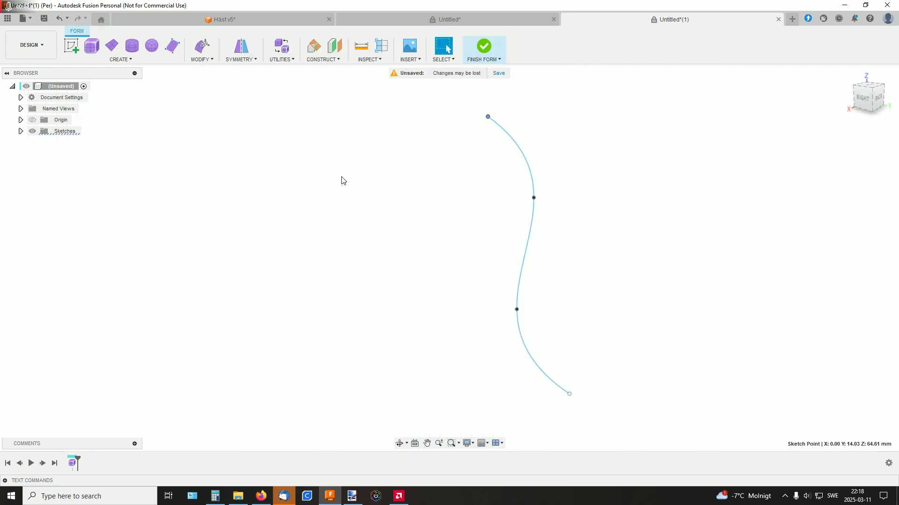
Revolve the spline fully around the vertical Z axis into a T-Spline body with curvature spacing and 8 faces each way
left_click(125, 60)
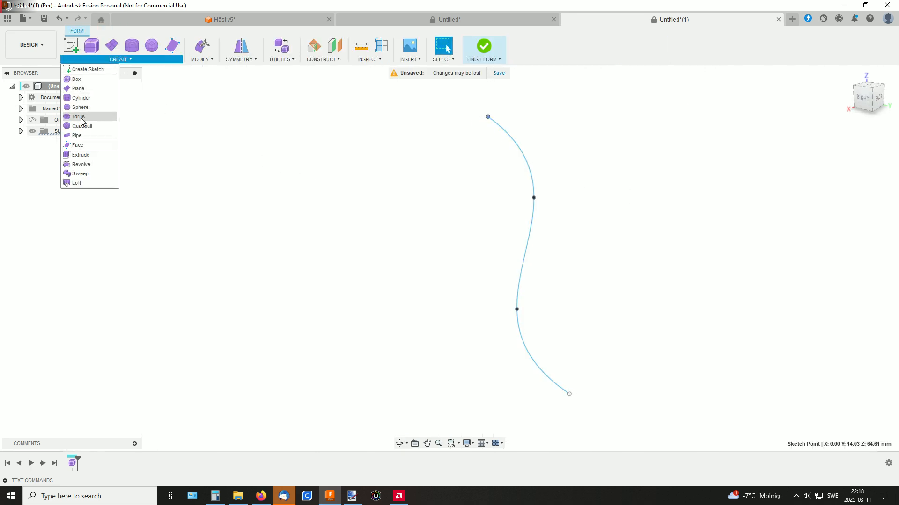
left_click(81, 164)
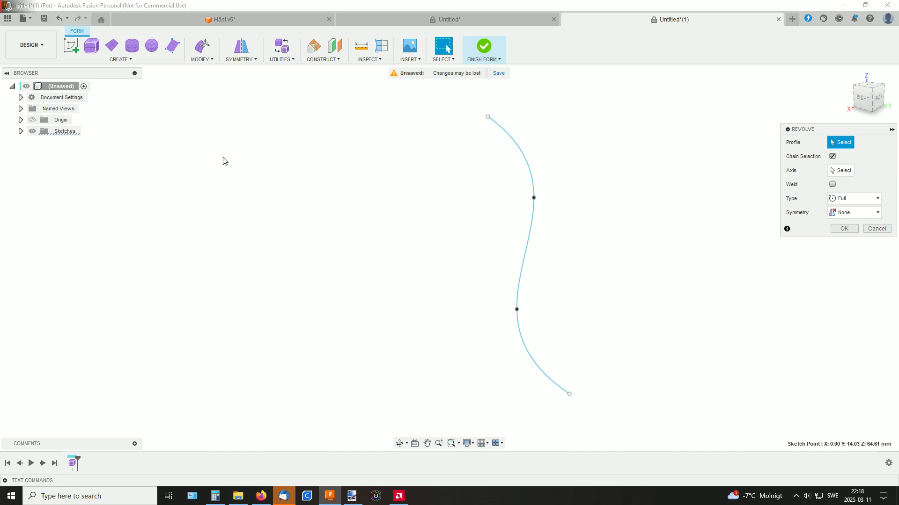
left_click(526, 167)
left_click(838, 171)
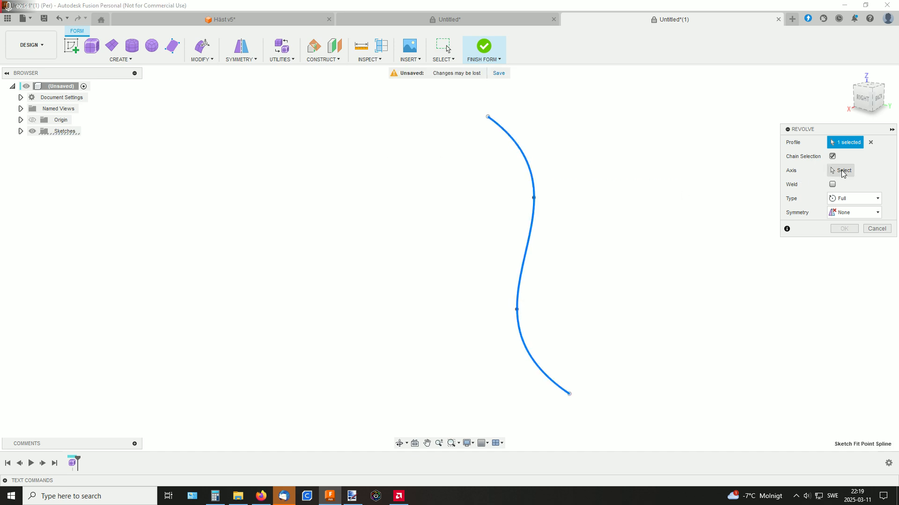
left_click(463, 219)
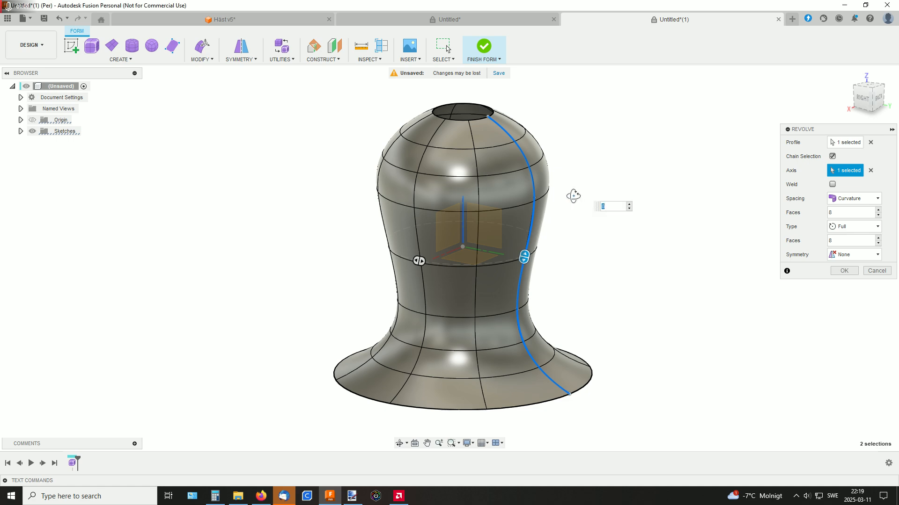
middle_click_drag(572, 196, 547, 212, "shift")
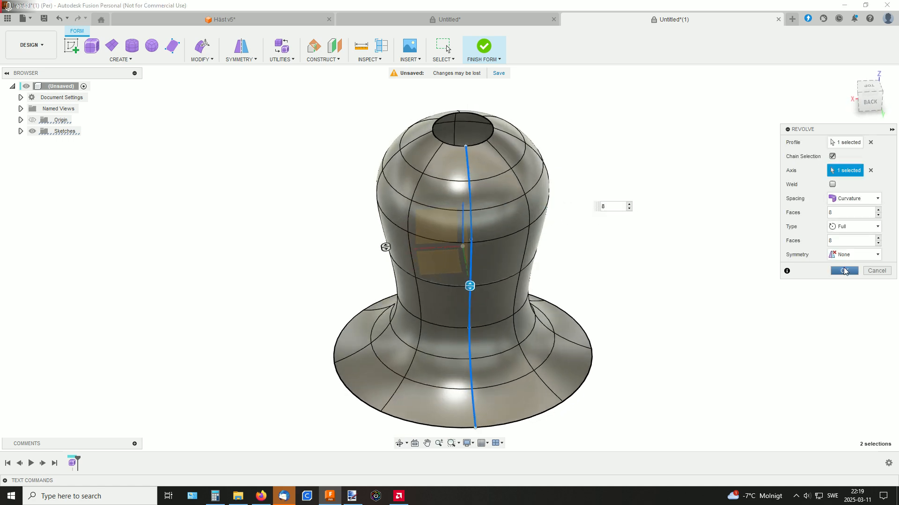
left_click(844, 271)
Start Edit Form on a vertex on the body's upper back side and move it outward
middle_click_drag(636, 201, 628, 209, "shift")
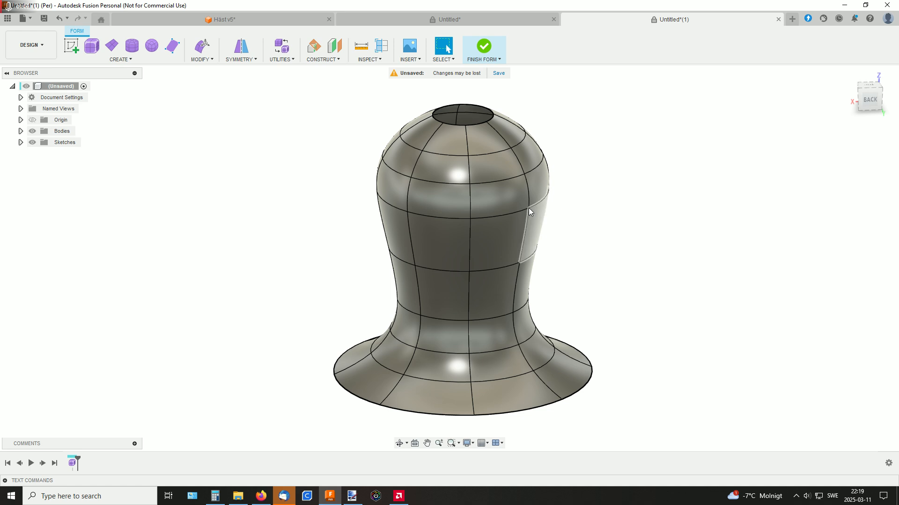
middle_click_drag(554, 225, 496, 225, "shift")
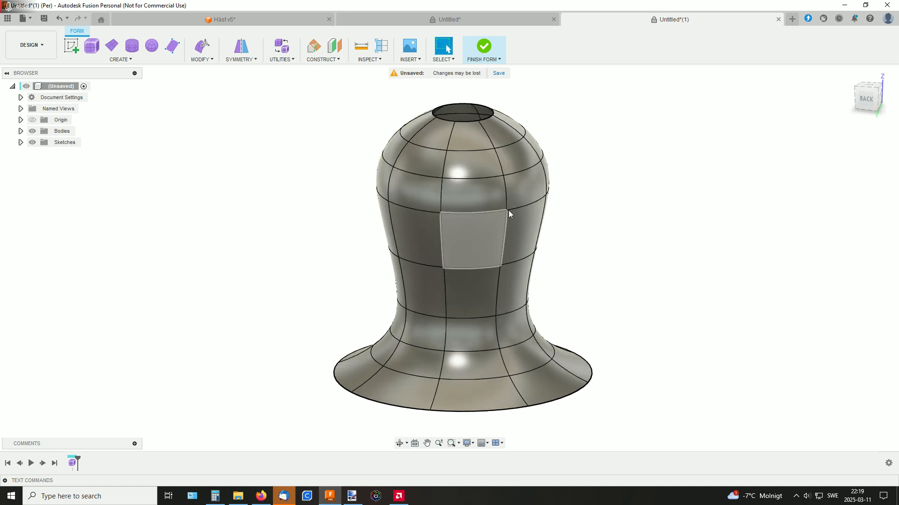
right_click(510, 209)
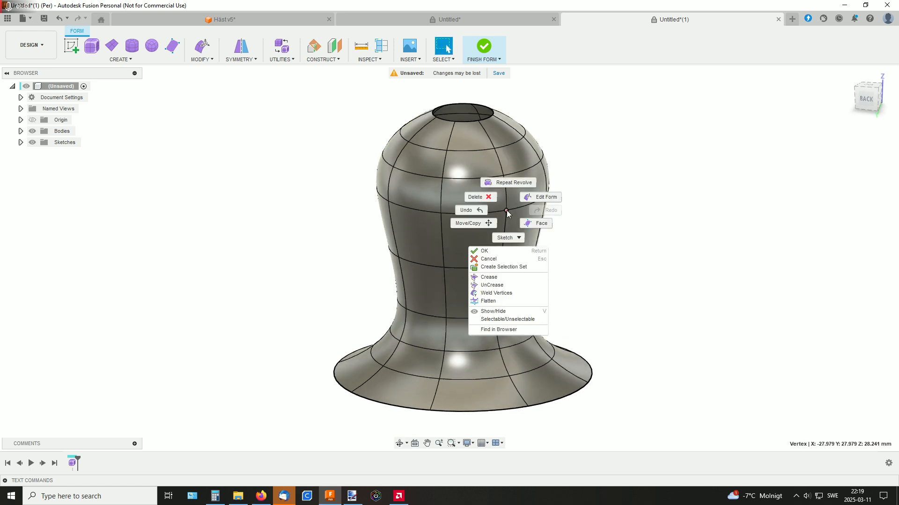
left_click(545, 197)
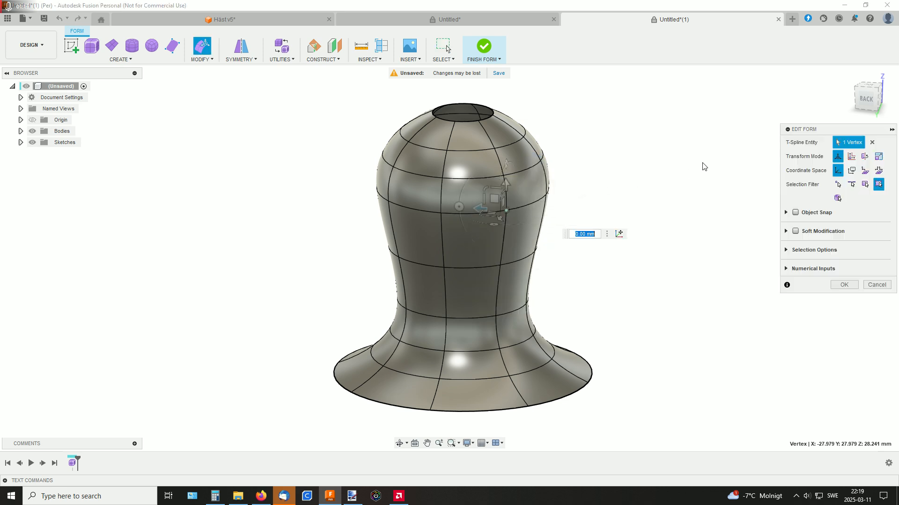
mouse_move(646, 162)
middle_mouse_down("shift")
mouse_move(610, 178)
mouse_move(598, 161)
mouse_move(605, 175)
mouse_move(591, 200)
middle_mouse_up("shift")
middle_click_drag(602, 157, 591, 93)
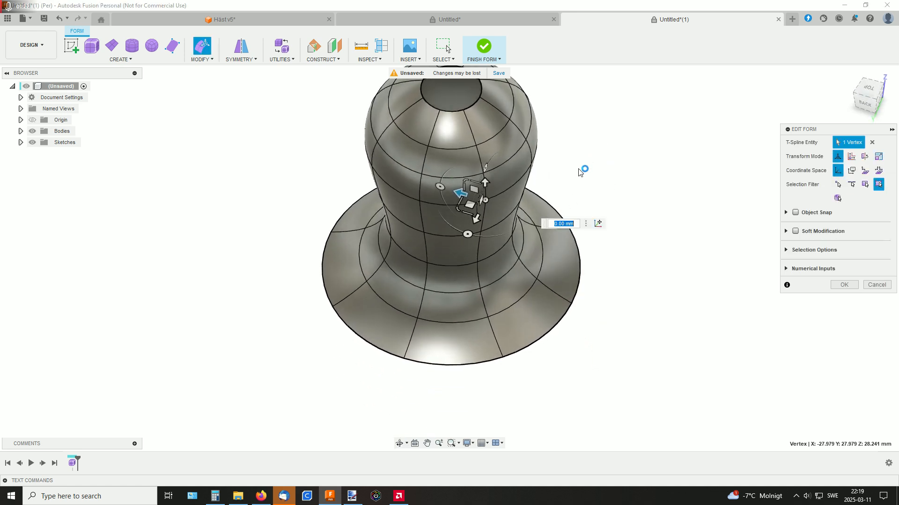
scroll(583, 172, "up", 2)
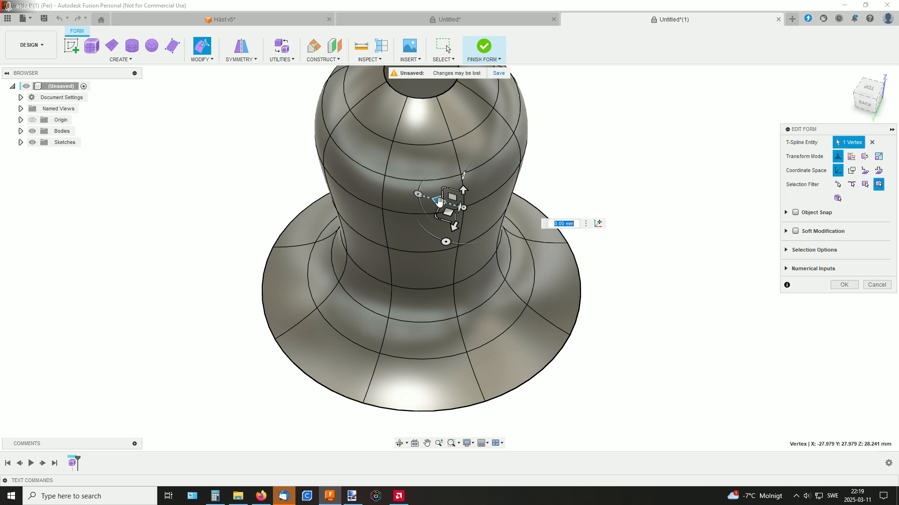
left_click_drag(442, 211, 475, 207)
Move the face beside that vertex about 20 mm outward and shift the edge above it outward as well
left_click(498, 179)
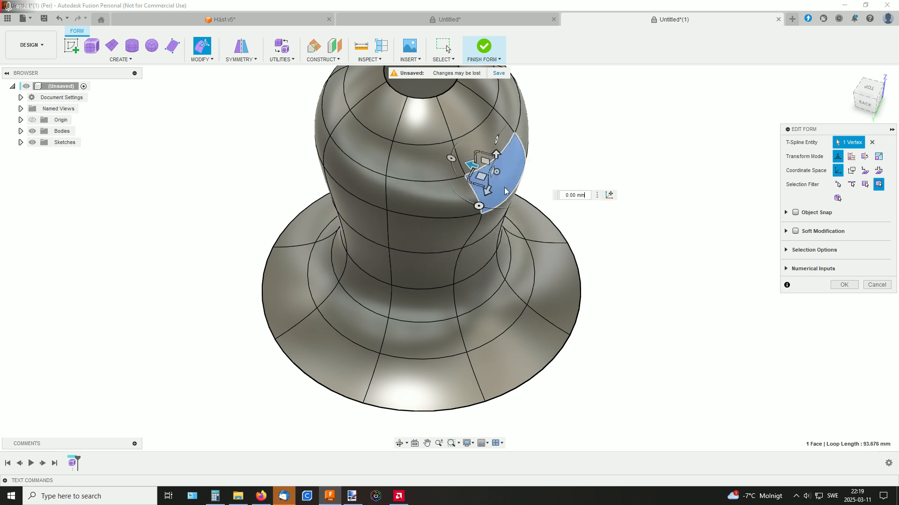
left_click_drag(472, 163, 523, 176)
left_click(483, 134)
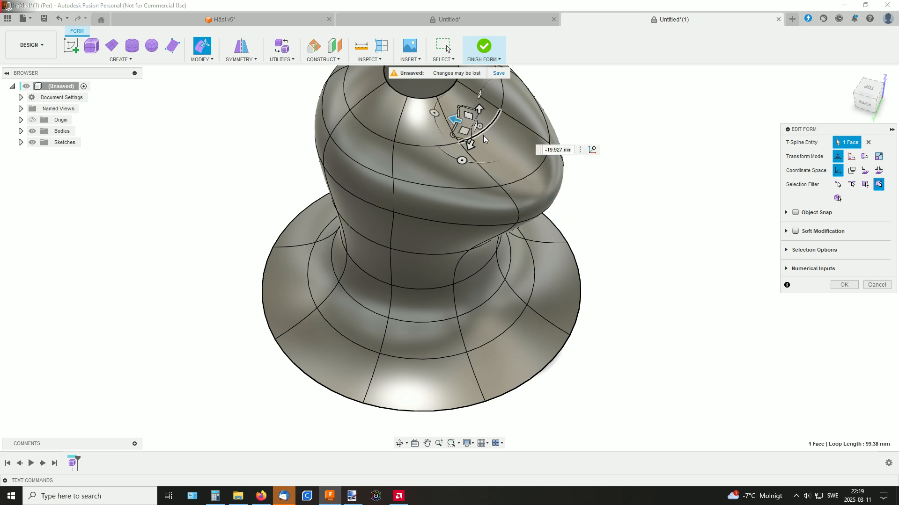
left_click_drag(458, 119, 488, 153)
Shift one outer face of the flared base about 5.8 mm outward and 1.1 mm up
middle_click_drag(568, 319, 524, 273)
left_click(499, 301)
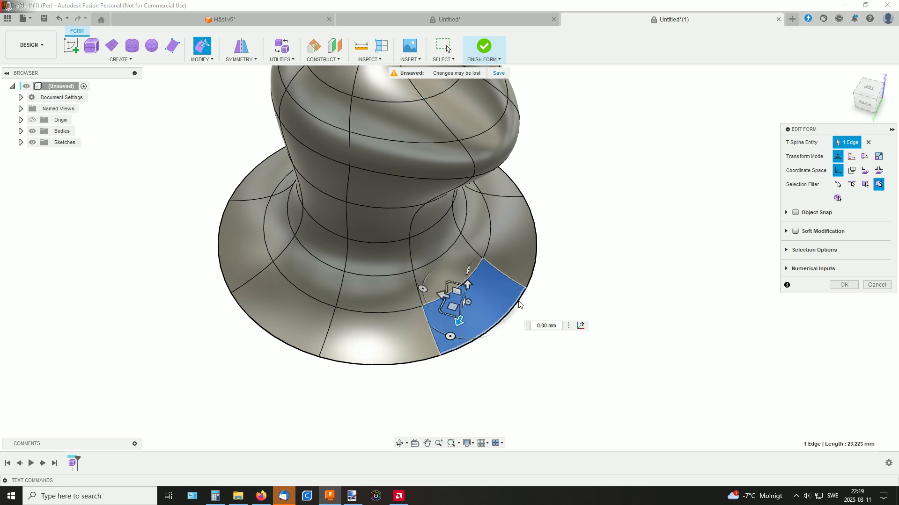
scroll(472, 313, "up", 5)
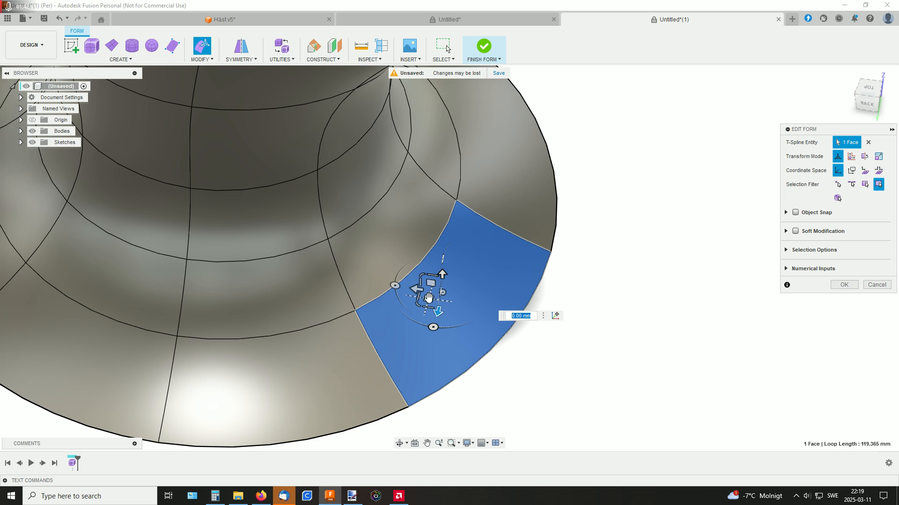
left_click_drag(428, 298, 450, 275)
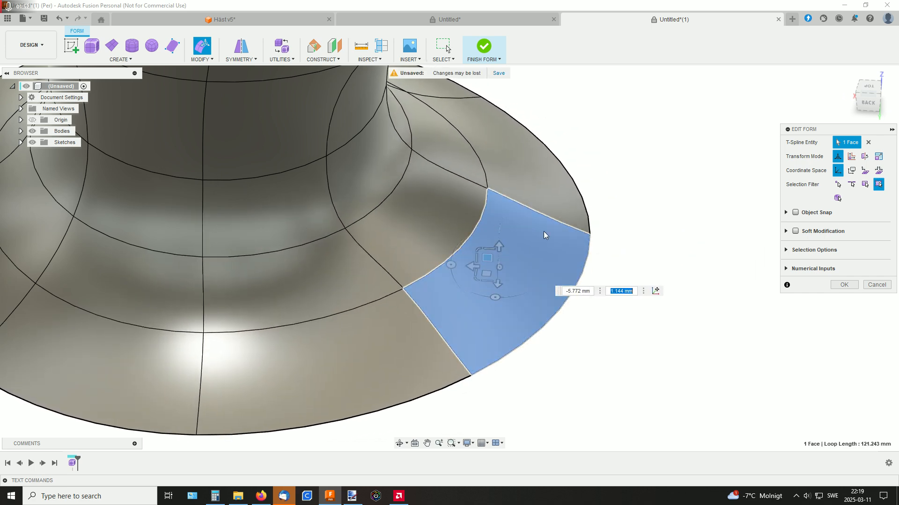
middle_click_drag(544, 232, 532, 241, "shift")
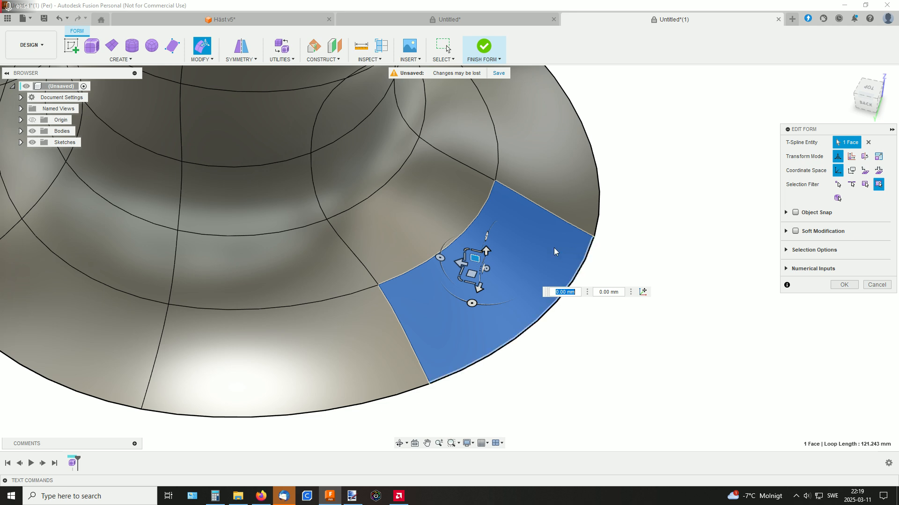
middle_click_drag(528, 255, 496, 236, "shift")
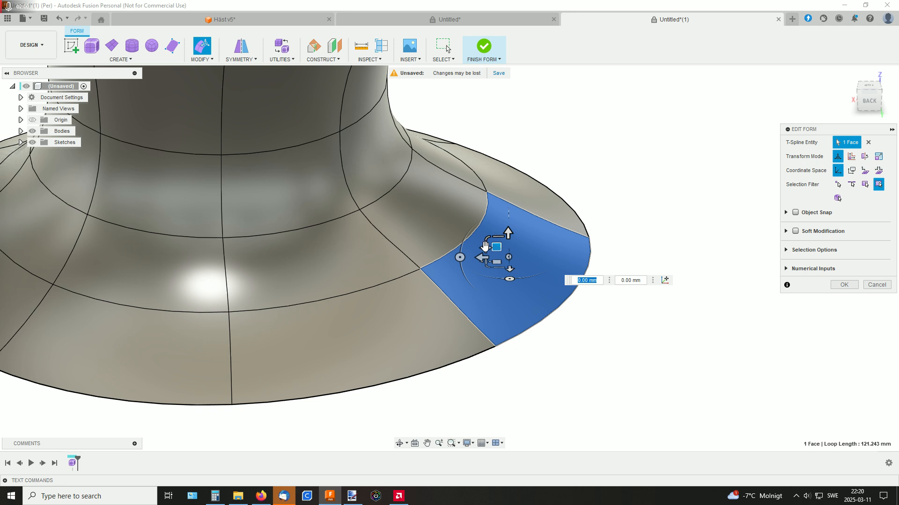
Scale the selected base face in a plane by about 1.29 and again by about 1.19, and accept the form edit
left_click_drag(485, 246, 498, 230)
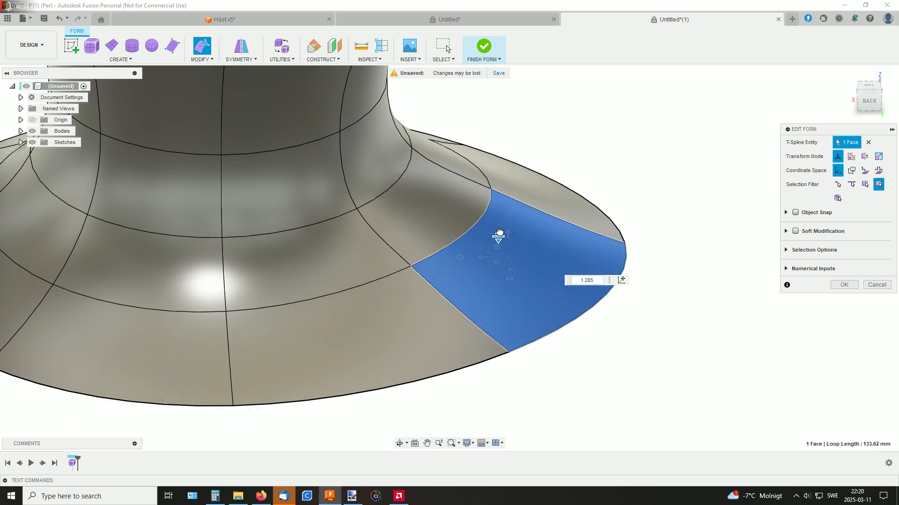
mouse_move(540, 189)
middle_mouse_down("shift")
mouse_move(538, 197)
mouse_move(537, 190)
middle_mouse_up("shift")
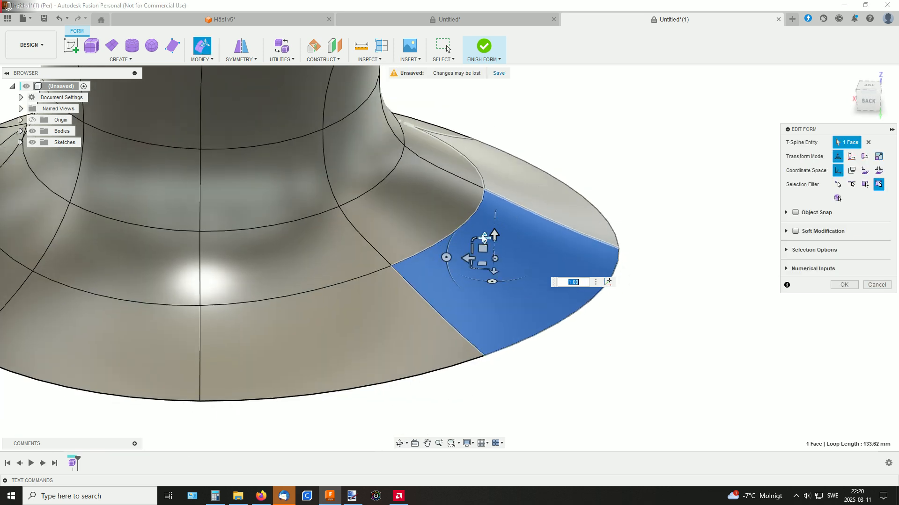
left_click_drag(473, 236, 476, 241)
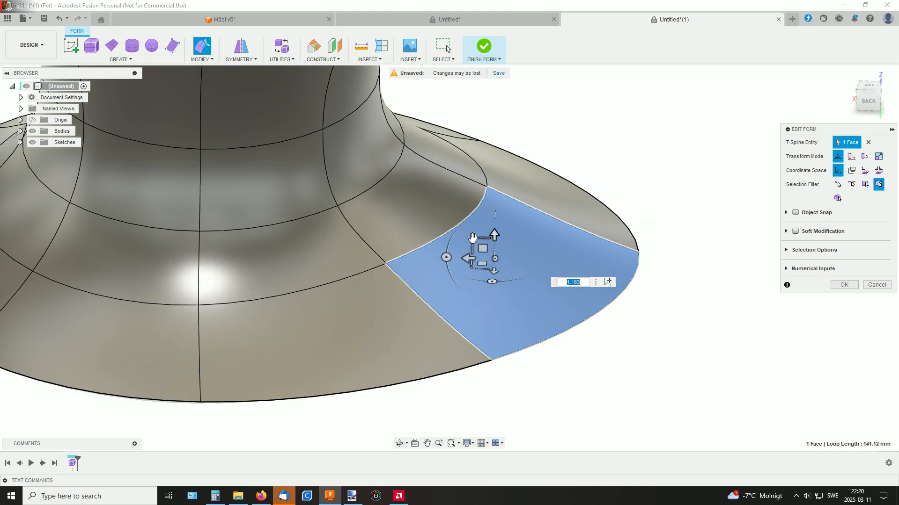
left_click_drag(473, 240, 484, 227)
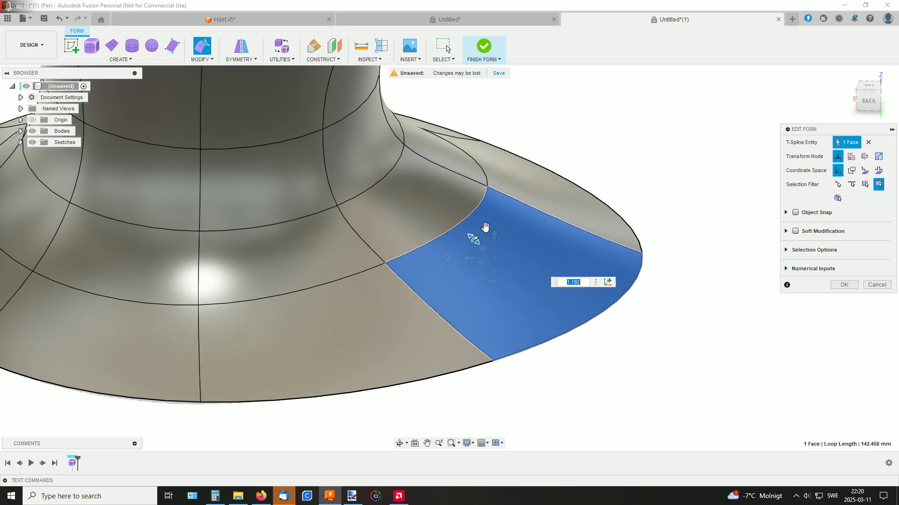
middle_click_drag(534, 189, 551, 162, "shift")
scroll(523, 217, "down", 2)
scroll(576, 186, "down", 2)
middle_click_drag(582, 134, 578, 255)
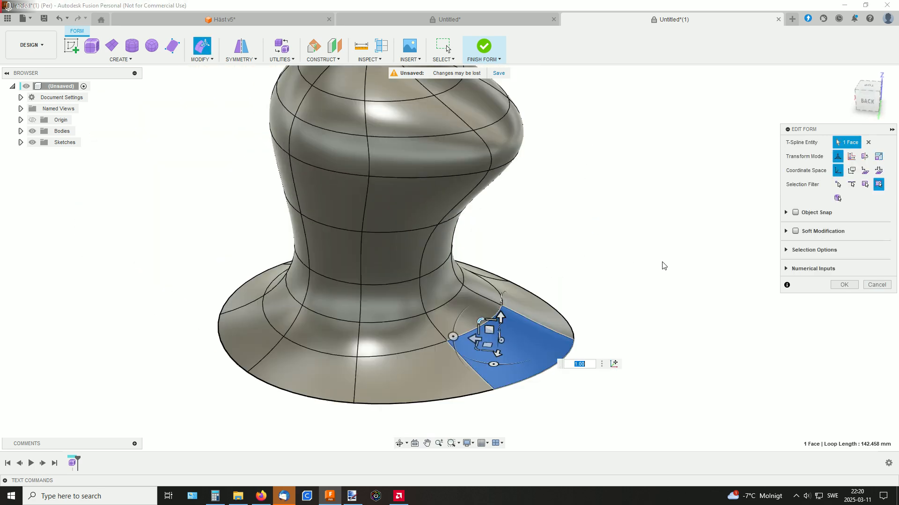
middle_click_drag(606, 216, 596, 247)
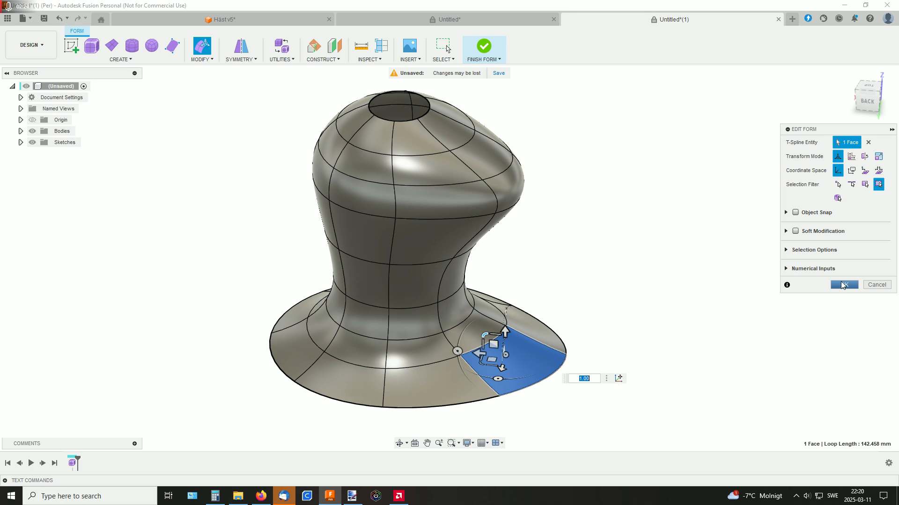
left_click(843, 285)
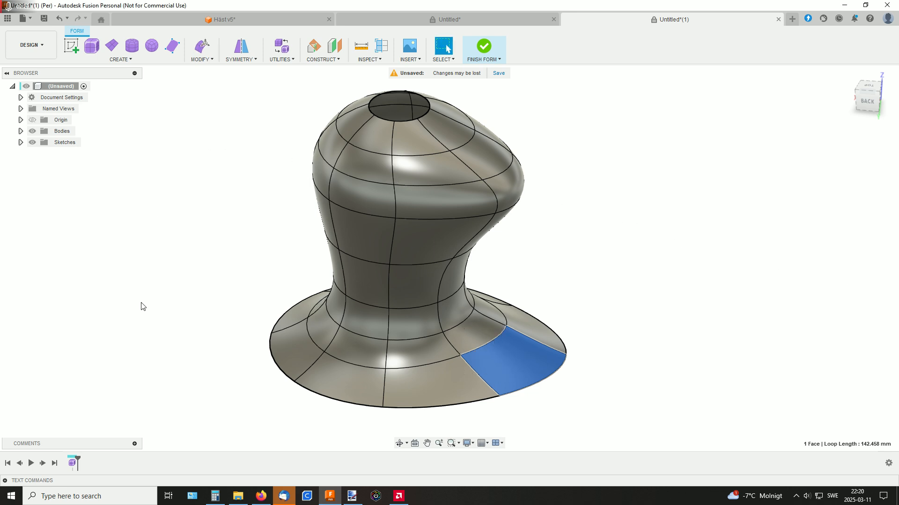
Undo the last base face edit and delete the whole revolved body
left_click(60, 18)
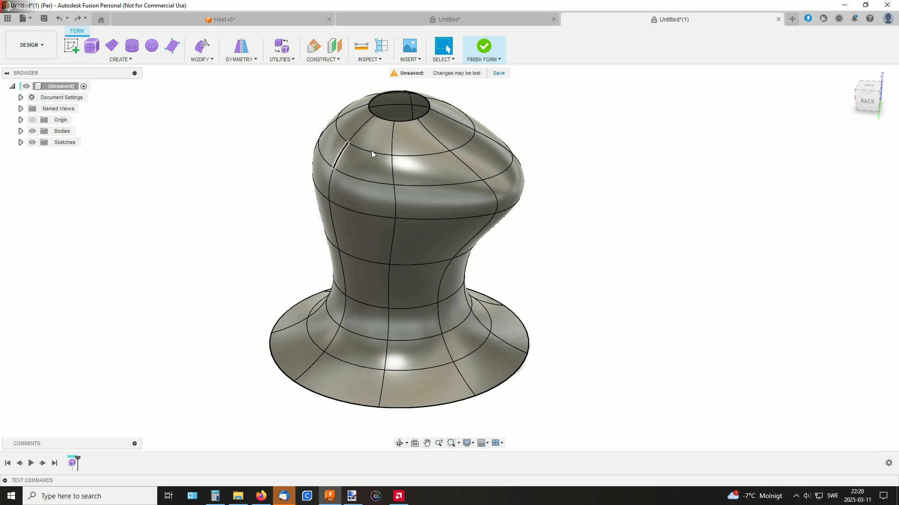
left_click(451, 192)
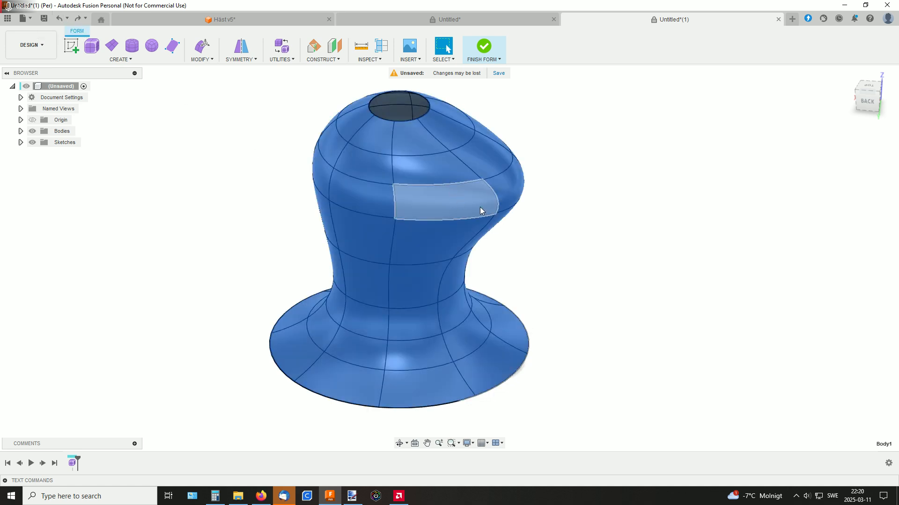
key("Delete")
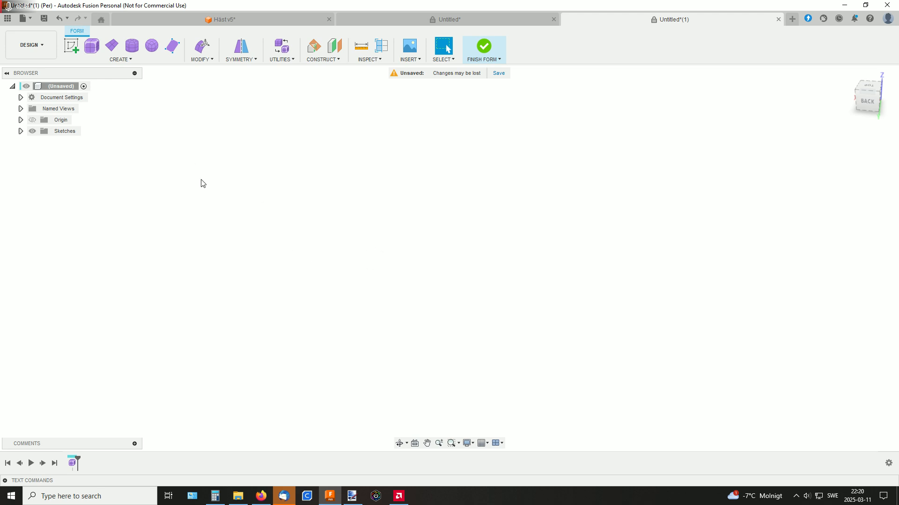
Create a centre-based plane of about 63.6 by 78.7 mm at the origin on the horizontal plane, with one length face and one width face
left_click(112, 47)
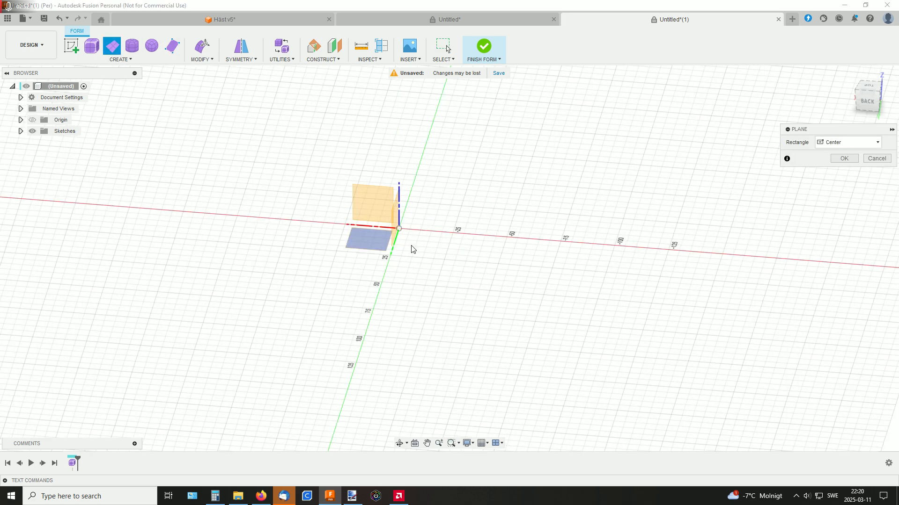
left_click(375, 242)
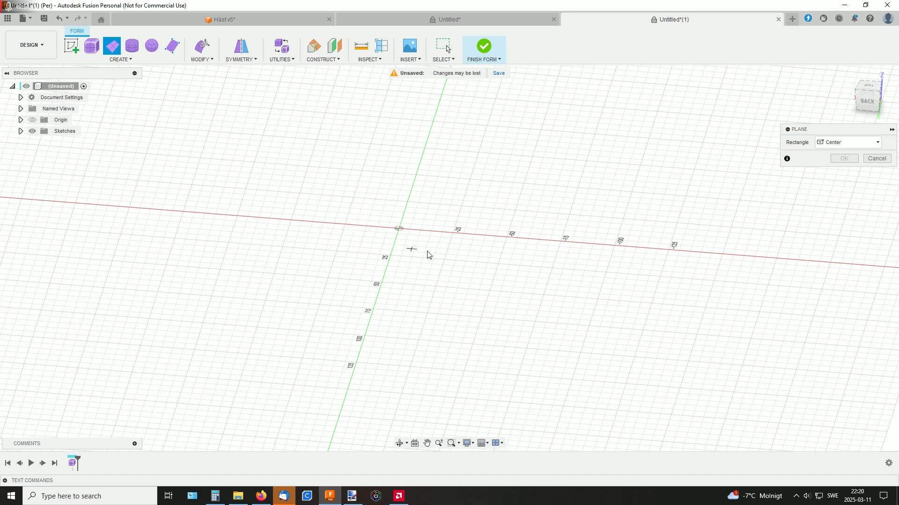
left_click(403, 233)
left_click(456, 277)
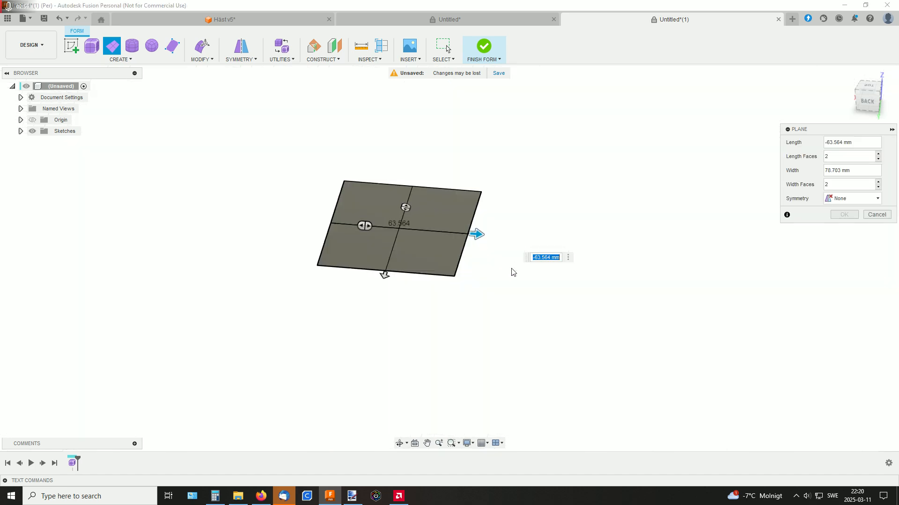
left_click(878, 159)
left_click(878, 186)
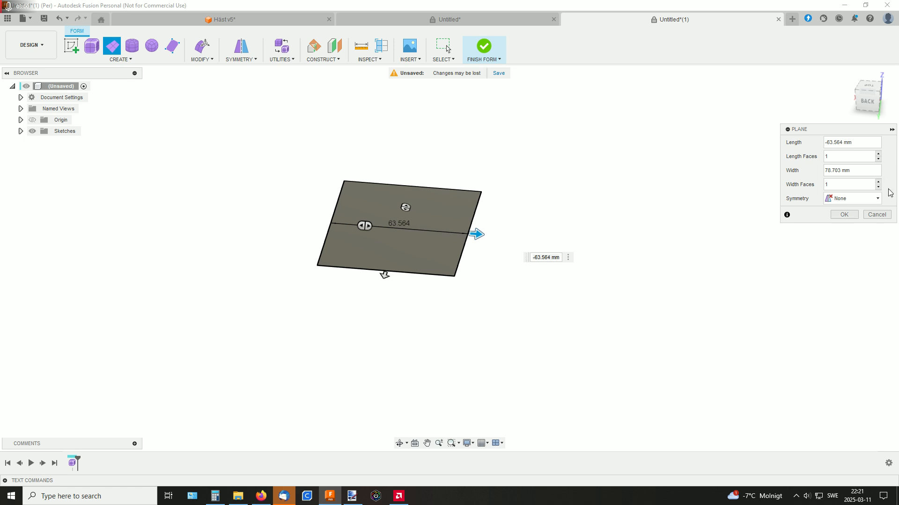
left_click(843, 214)
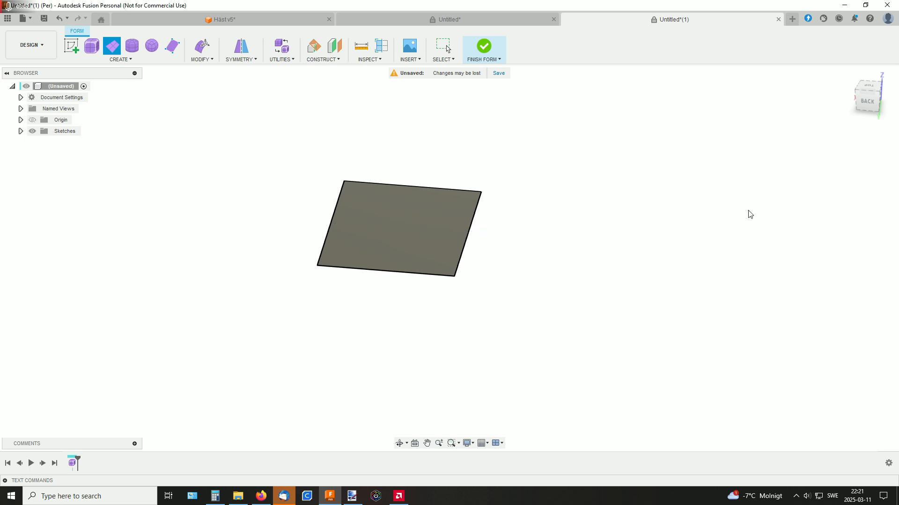
middle_click_drag(589, 185, 588, 190, "shift")
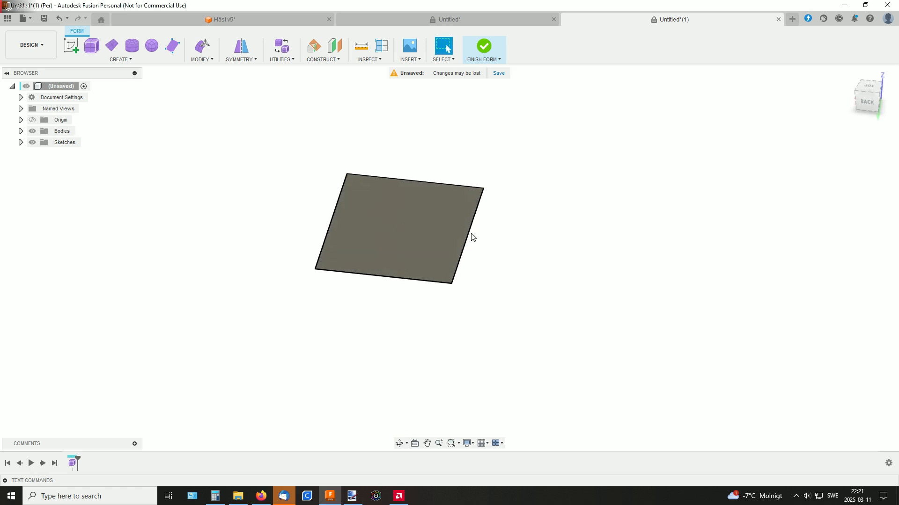
Edit the form and extend one 78.7 mm edge of the plane about 48 mm outward as a new face
left_click(471, 237)
middle_click_drag(513, 226, 476, 237, "shift")
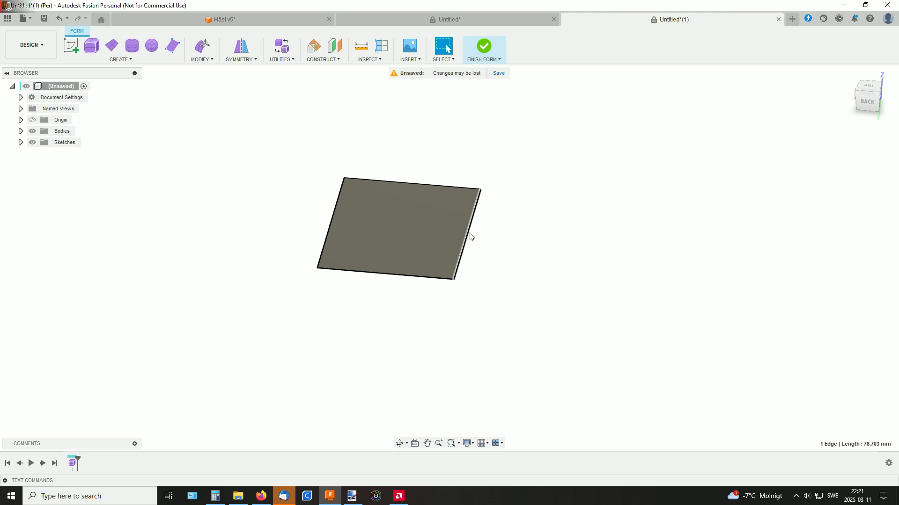
right_click(471, 236)
left_click(507, 220)
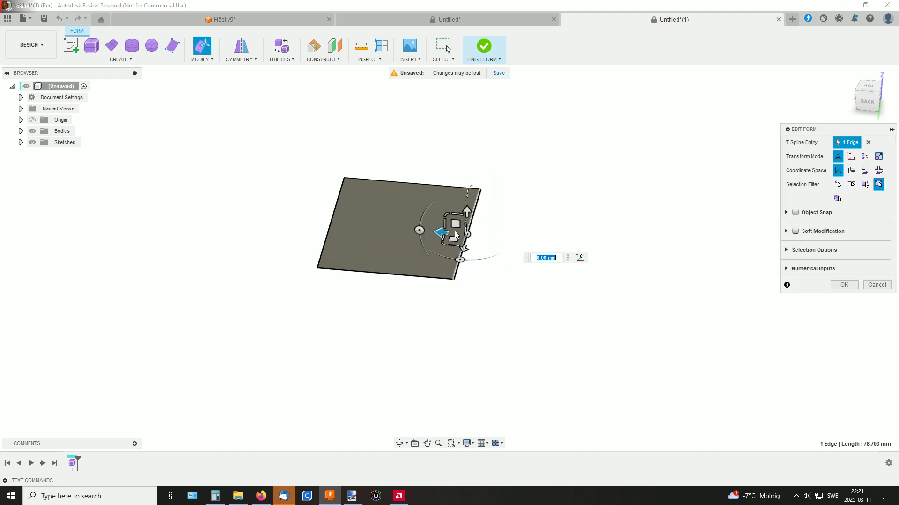
mouse_move(535, 196)
middle_mouse_down("shift")
mouse_move(540, 187)
mouse_move(538, 198)
middle_mouse_up("shift")
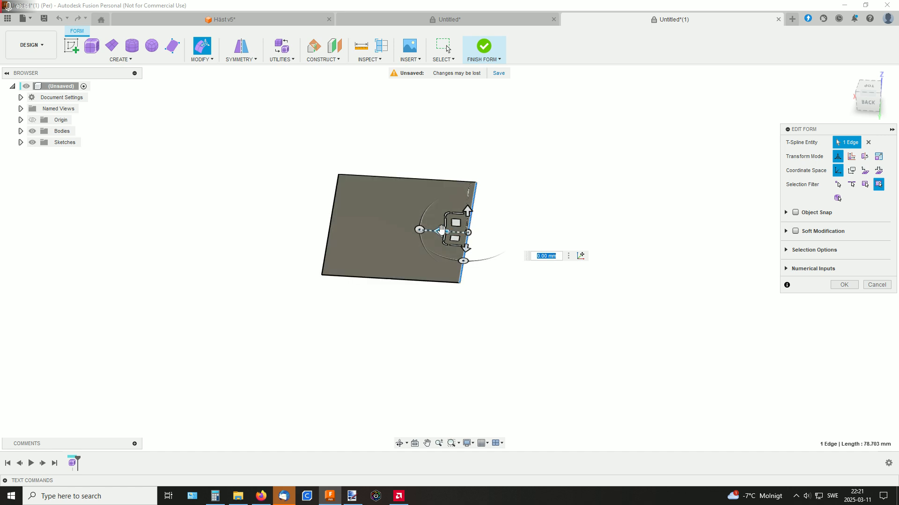
left_click_drag(441, 229, 549, 220)
middle_click_drag(633, 195, 632, 179, "shift")
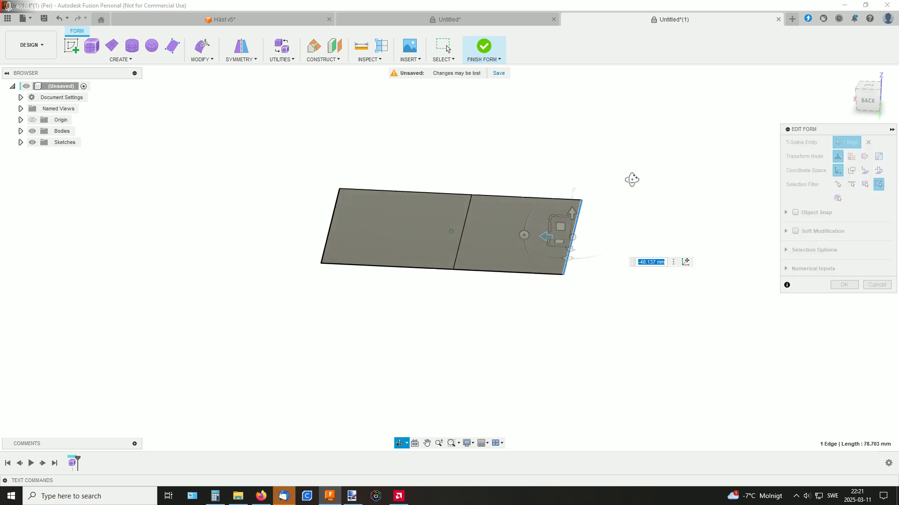
Extend the end edge upward as a new face and extend the chain of three side edges about 40 mm outward as new faces
left_click_drag(562, 209, 555, 121)
middle_click_drag(627, 145, 640, 179, "shift")
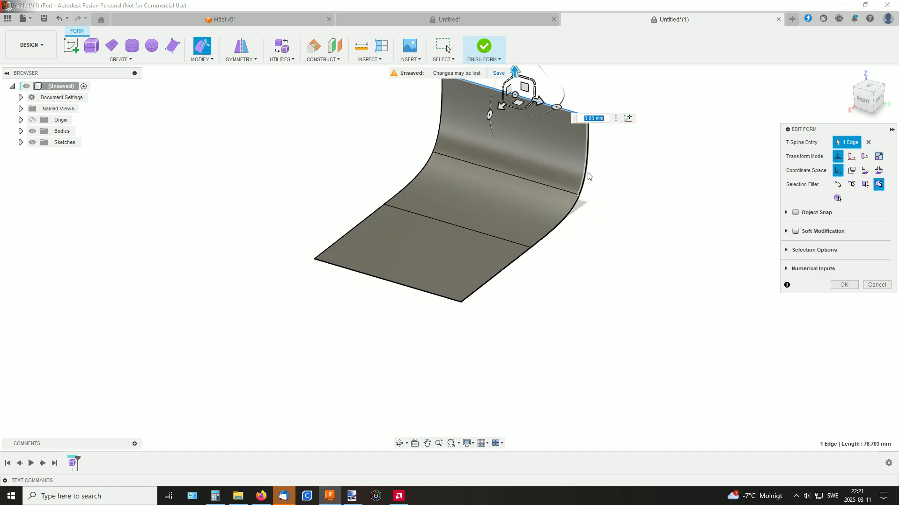
double_click(588, 177)
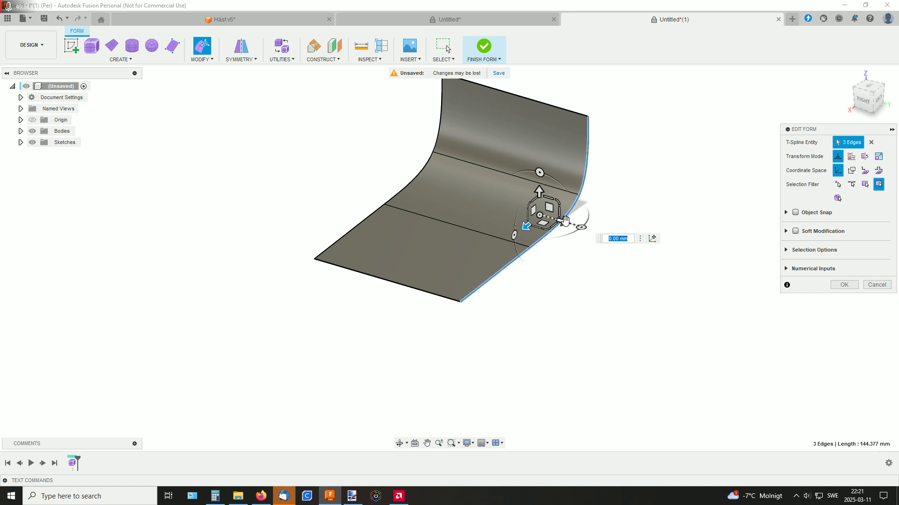
left_click_drag(565, 220, 638, 241)
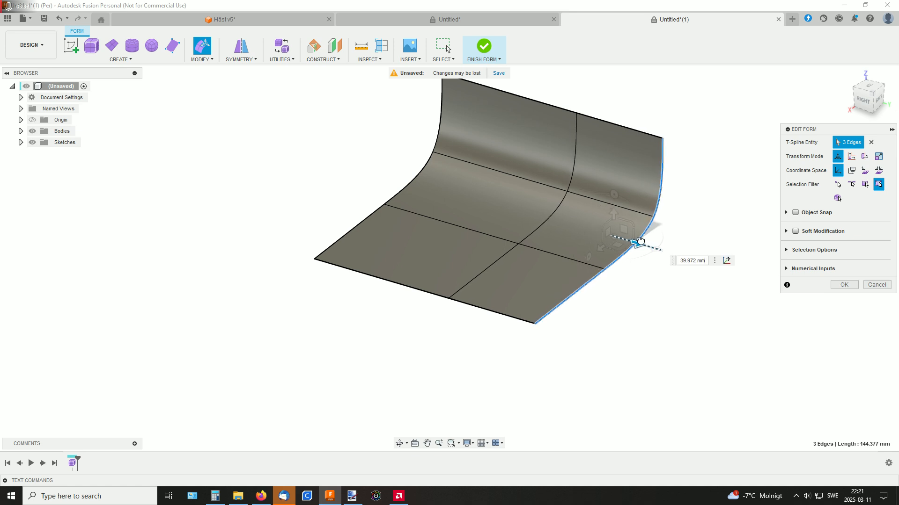
Raise the chain of three side edges about 23 mm and extend it about 35.4 mm further up as new faces
middle_click_drag(675, 217, 653, 212, "shift")
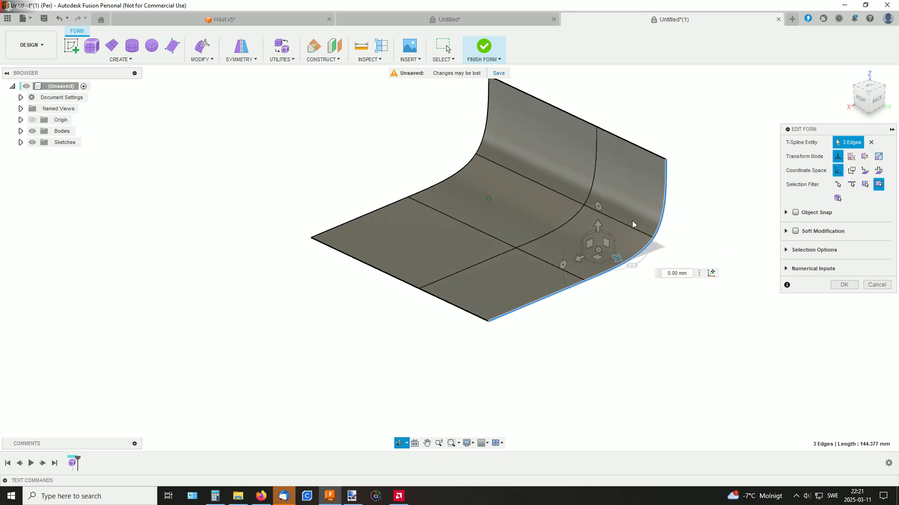
left_click_drag(596, 224, 585, 179)
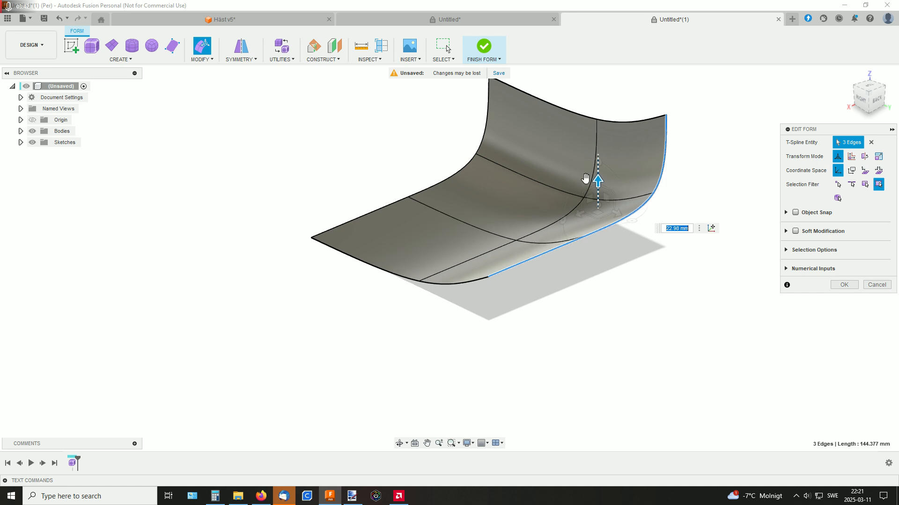
middle_click_drag(682, 170, 353, 173, "shift")
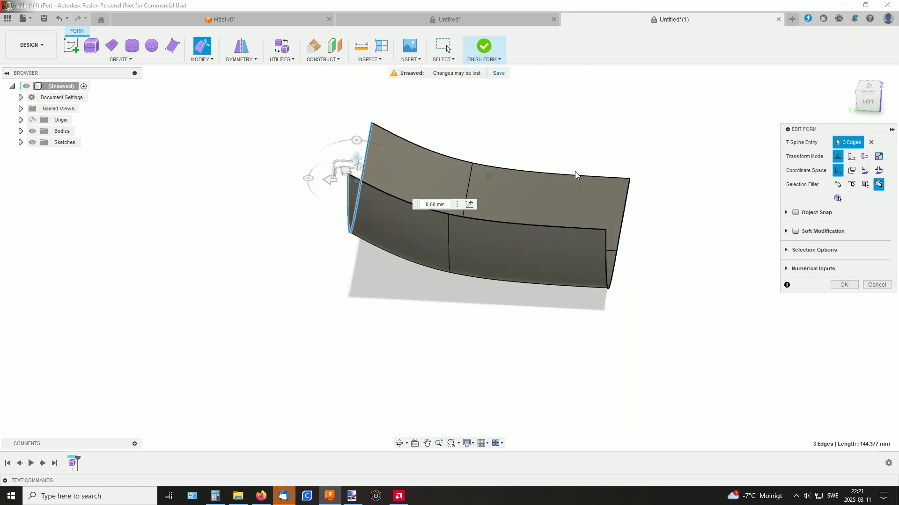
left_click_drag(364, 172, 376, 102)
middle_click_drag(511, 117, 433, 136, "shift")
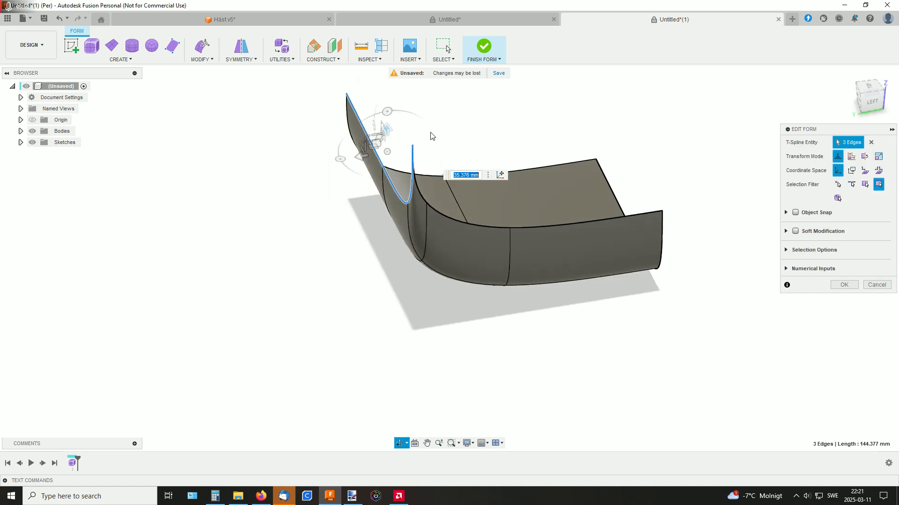
Rotate the raised chain of three edges in the side plane and move it about 20.9 mm up
left_click_drag(389, 110, 459, 112)
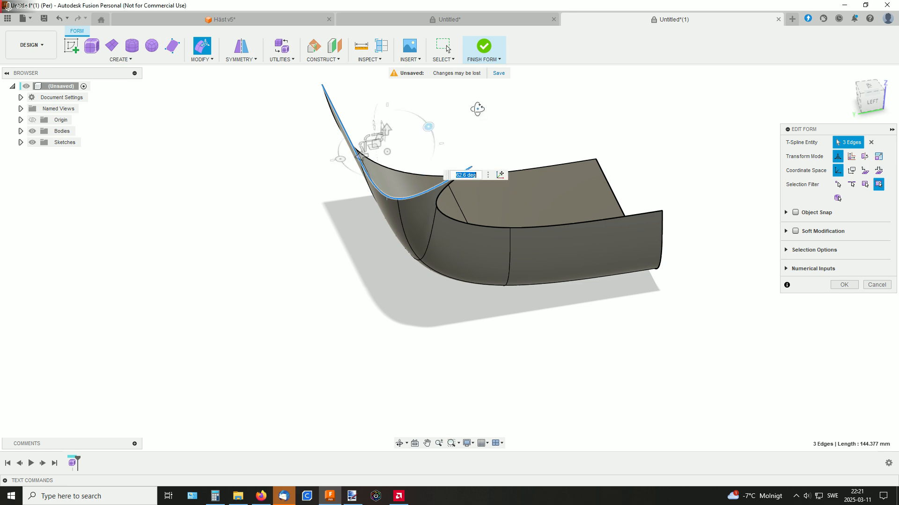
middle_click_drag(477, 109, 468, 93, "shift")
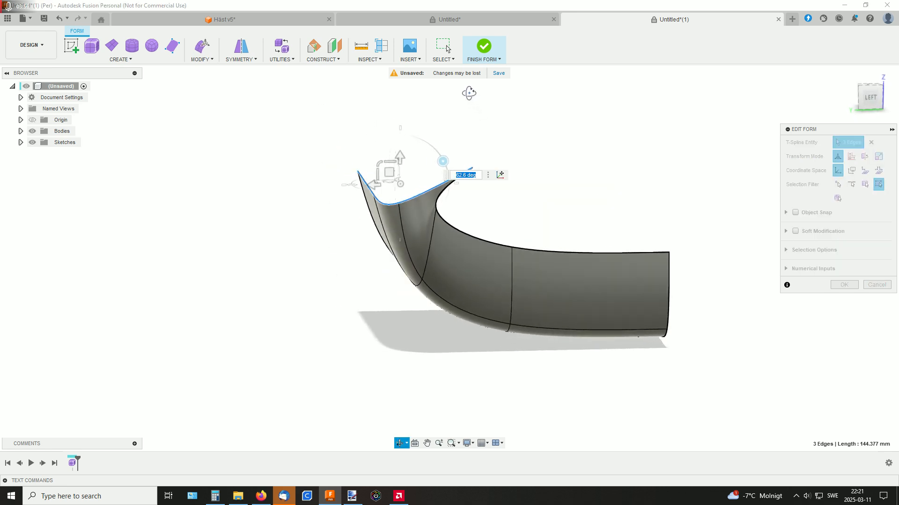
left_click_drag(400, 156, 401, 111)
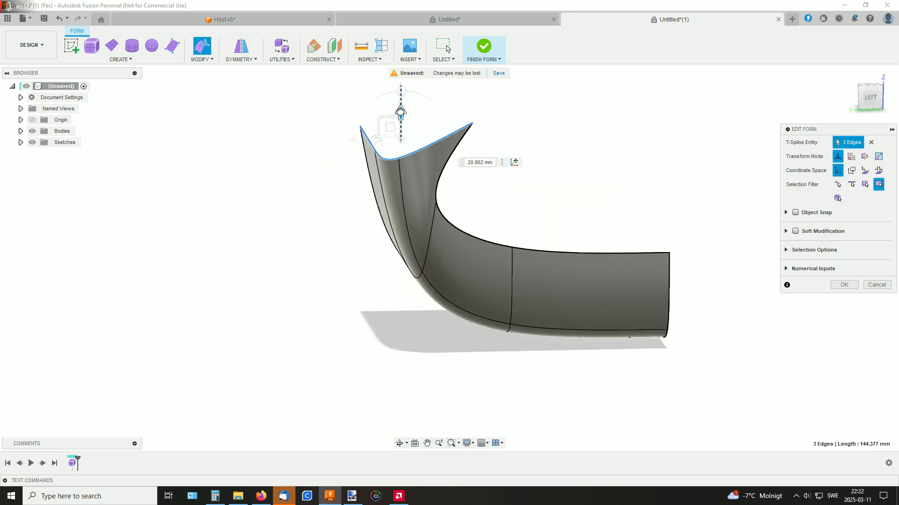
Rotate the cross edge at the inside of the surface's bend by about 54 degrees
left_click(437, 205)
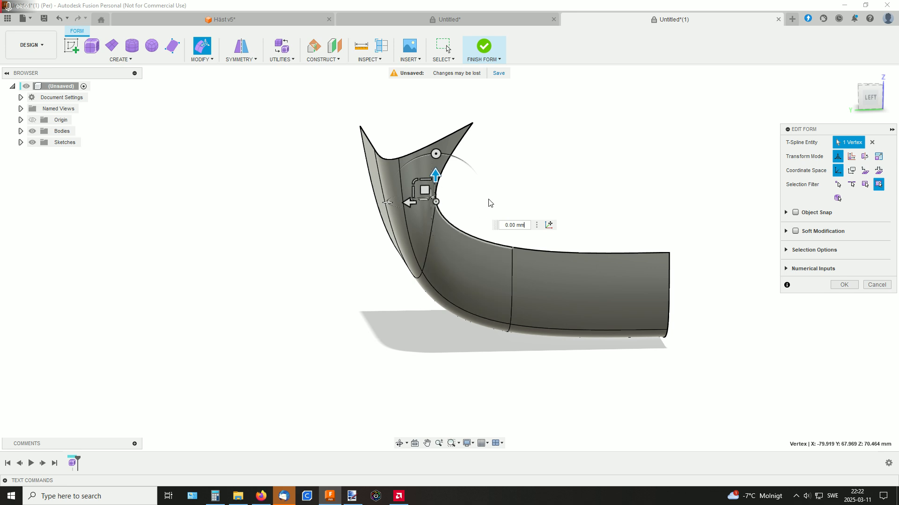
middle_click_drag(489, 201, 487, 230, "shift")
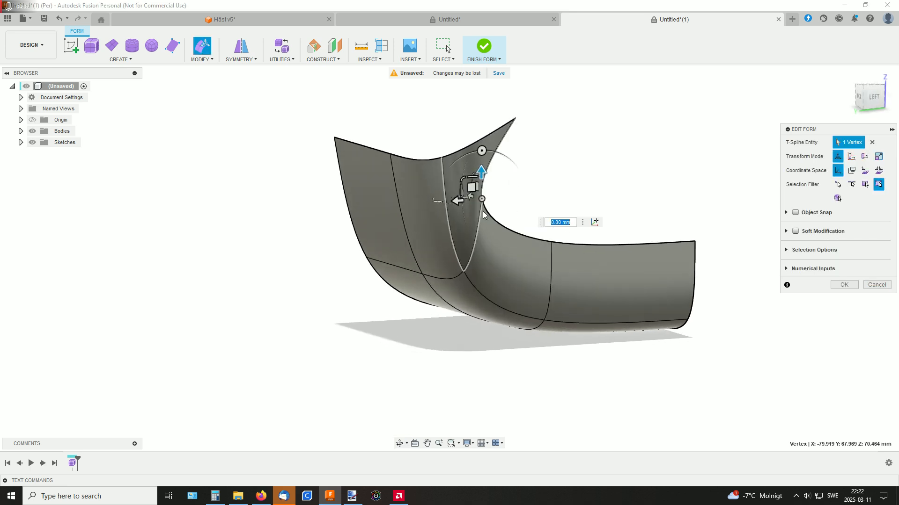
left_click(479, 214)
left_click_drag(473, 186, 510, 194)
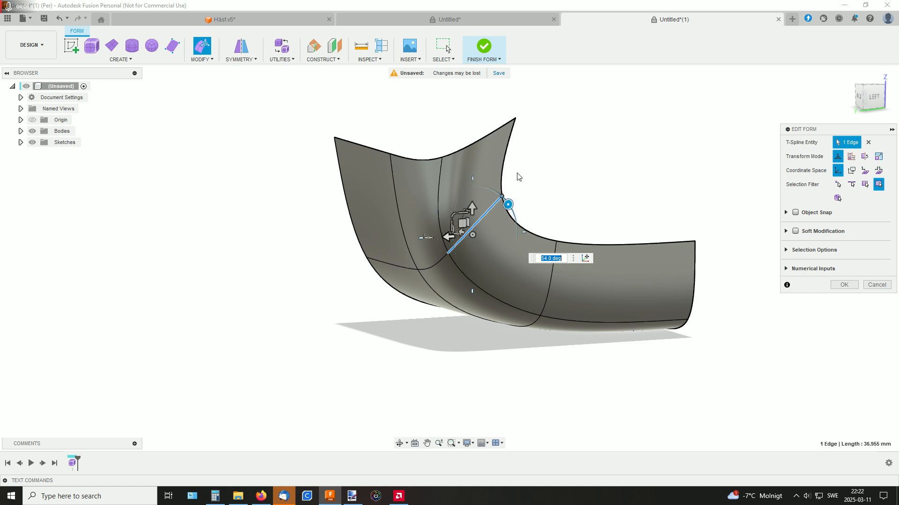
Extend the three top rim edges as new faces, rotate them about 63.2 degrees, and shift them about 12.6 mm inward and 6.5 mm up
double_click(466, 150)
middle_click_drag(566, 140, 509, 231, "shift")
left_click_drag(367, 185, 423, 114)
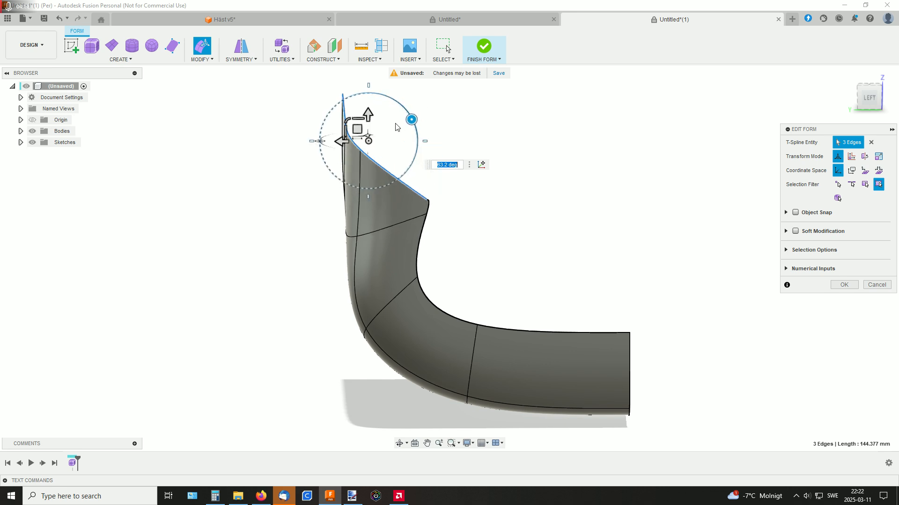
left_click_drag(357, 129, 384, 115)
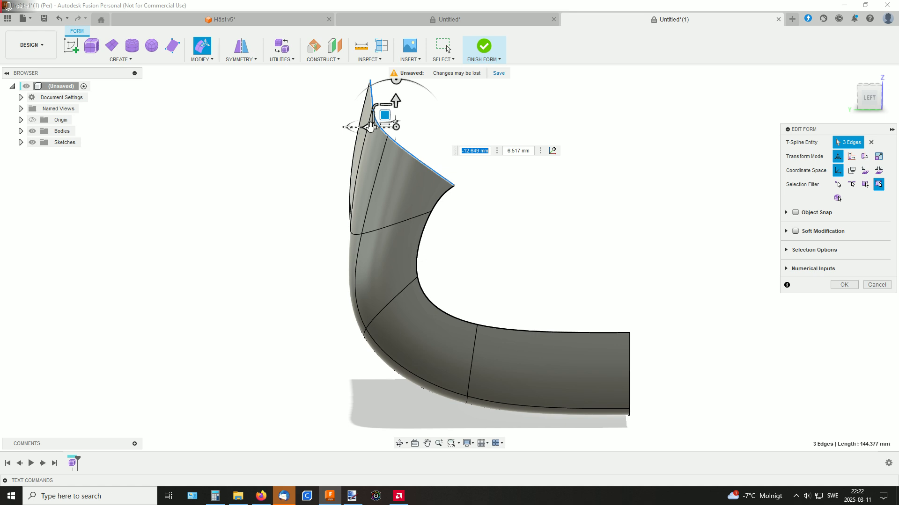
Extend the three rim edges further over the opening as new faces and accept the form edit
left_click_drag(386, 116, 504, 106)
middle_click_drag(556, 188, 417, 225, "shift")
left_click(439, 367)
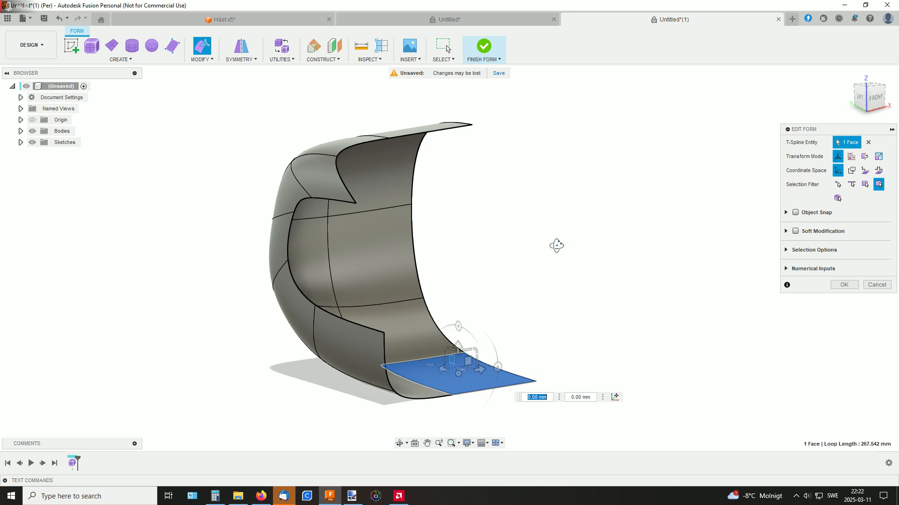
middle_click_drag(556, 245, 567, 266, "shift")
left_click(622, 264)
left_click(846, 288)
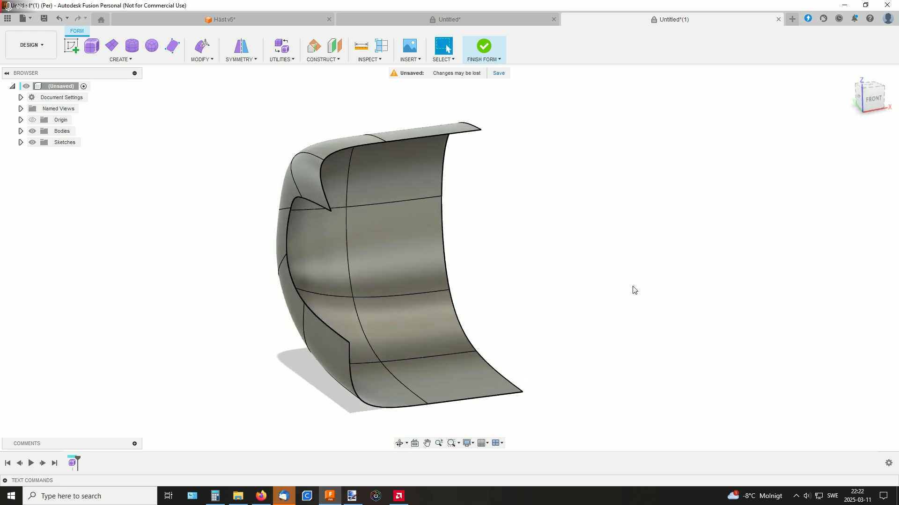
Create a plane of about 138.4 by 100.5 mm beside the curved surface on the horizontal plane, with five length faces and five width faces
middle_click_drag(633, 289, 477, 230)
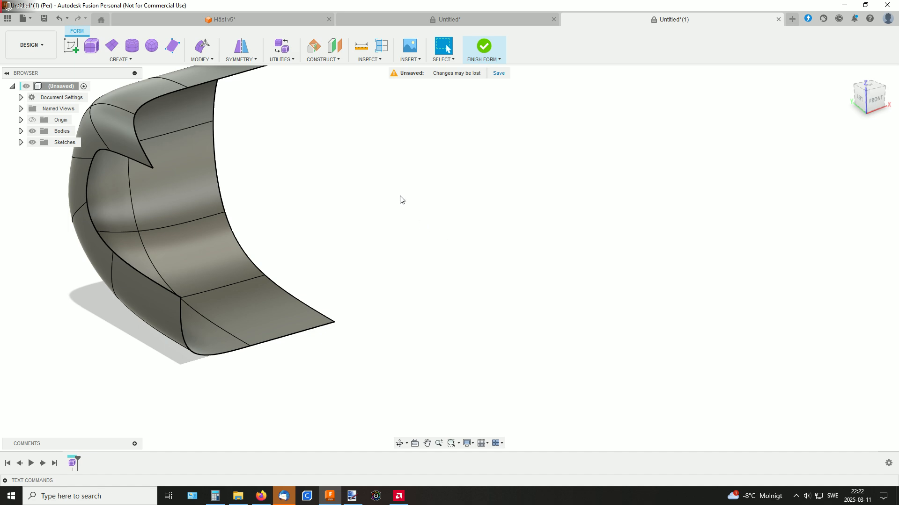
middle_click_drag(401, 200, 385, 189, "shift")
left_click(113, 47)
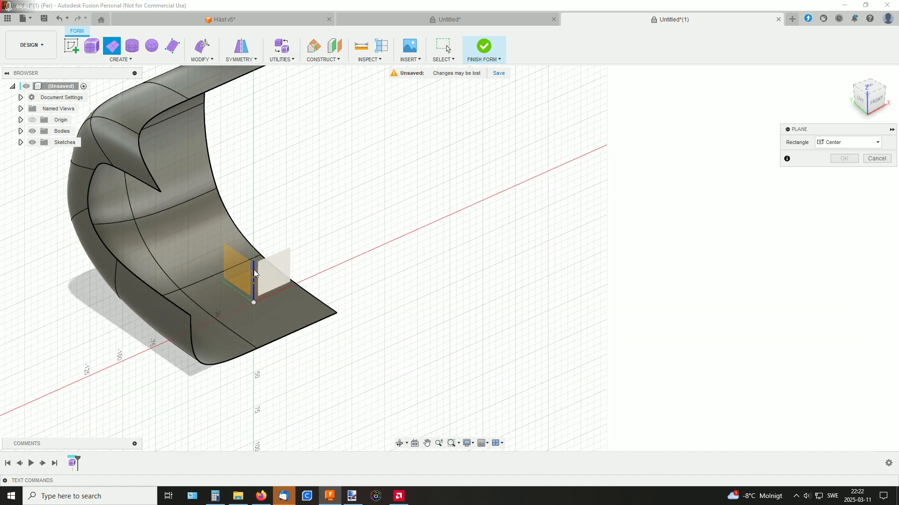
middle_click_drag(387, 251, 244, 232, "shift")
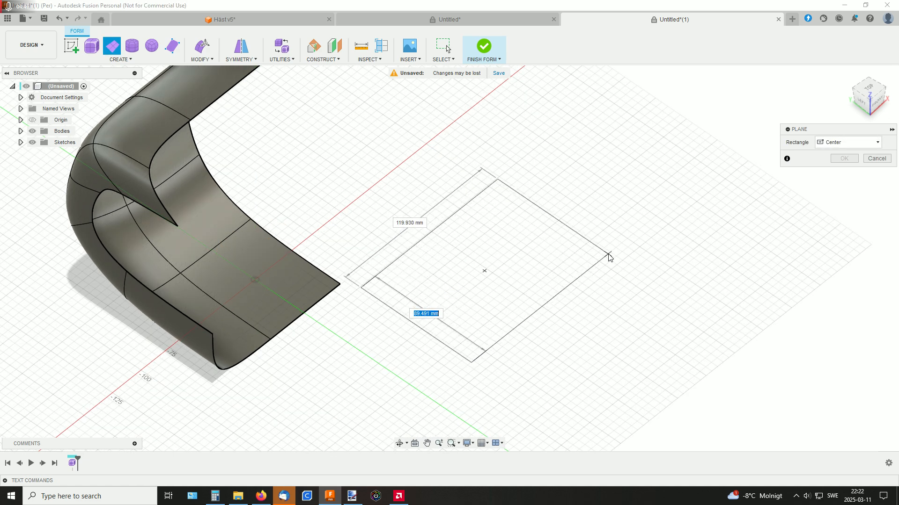
left_click(626, 253)
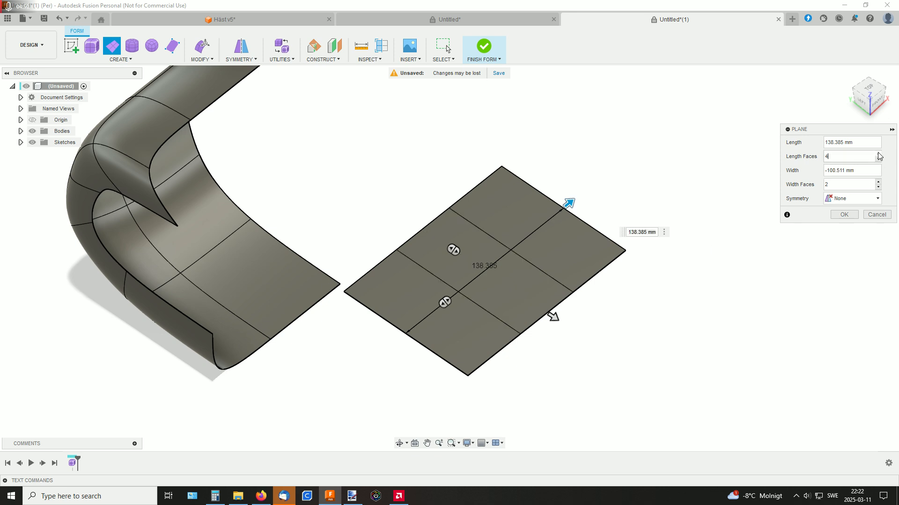
left_click(878, 183)
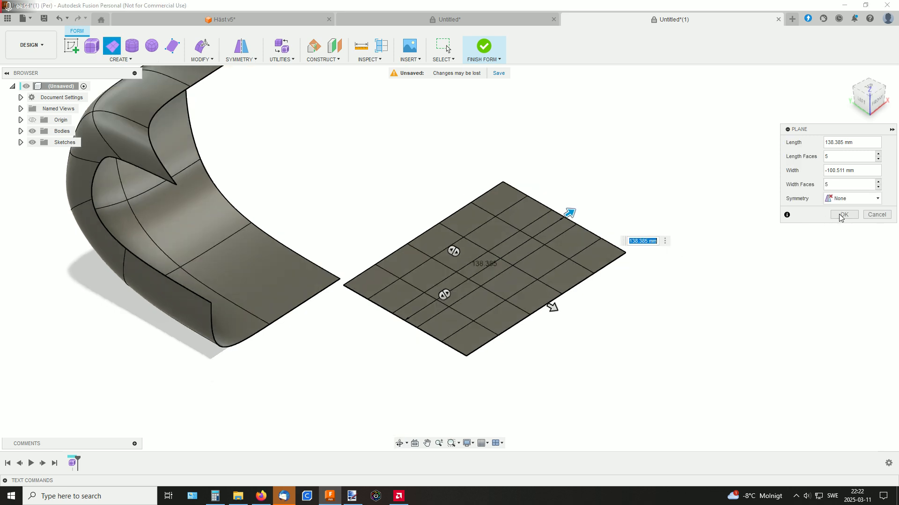
key("Return")
Edit the form of the new plane and raise one of its interior vertices about 19.3 mm
middle_click_drag(673, 245, 688, 242, "shift")
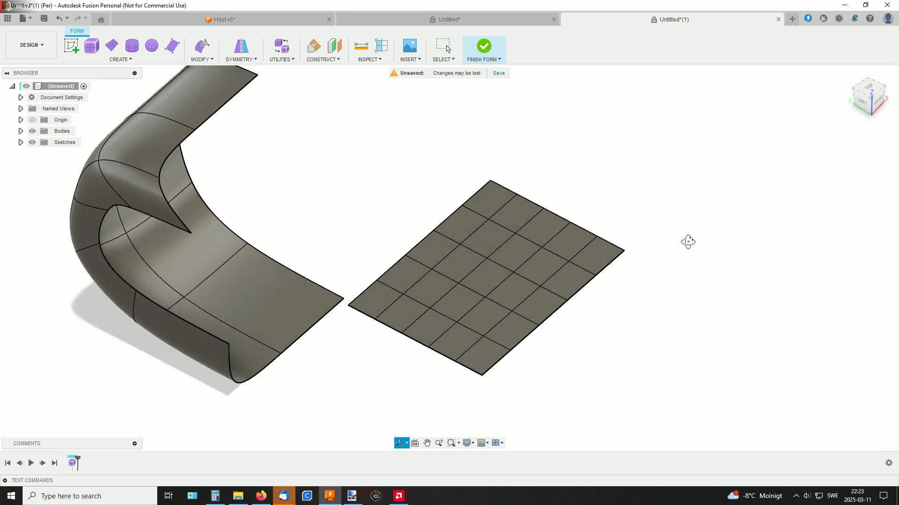
right_click(538, 286)
left_click(570, 269)
middle_click_drag(652, 255, 644, 224, "shift")
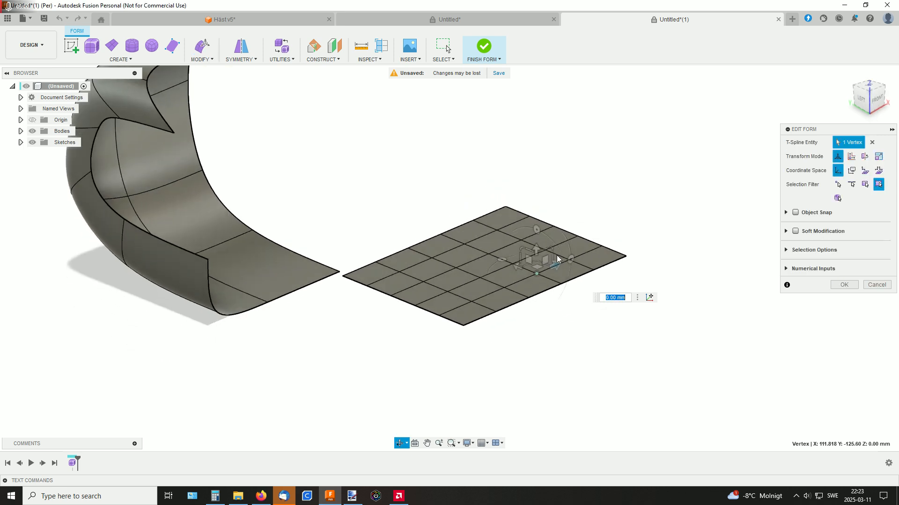
left_click_drag(538, 230, 538, 220)
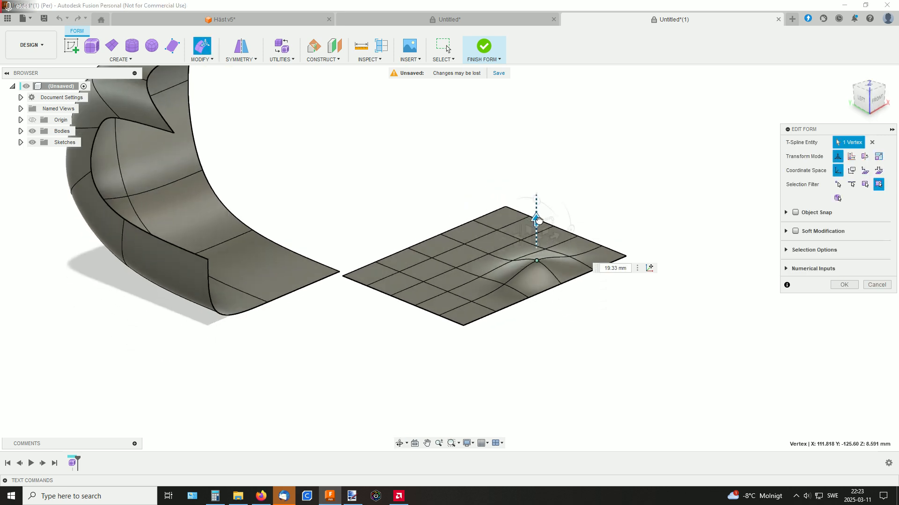
Raise a second interior vertex of the multi-face plane about 16.9 mm, lower a third one, and accept the form edit
left_click(455, 268)
left_click_drag(456, 232, 468, 221)
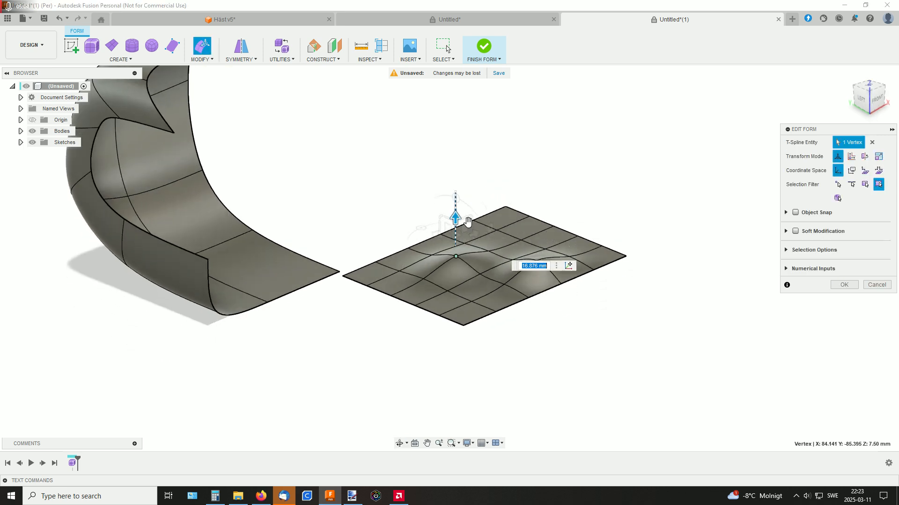
left_click(520, 241)
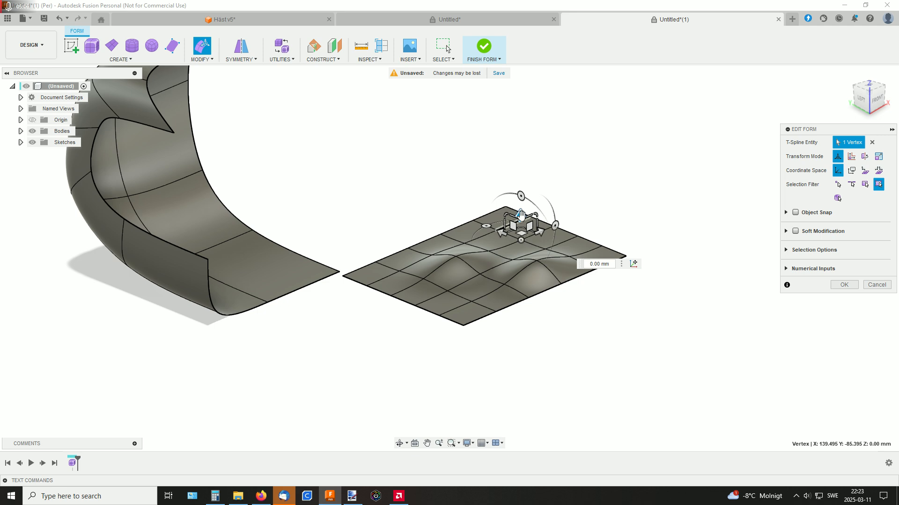
left_click_drag(521, 215, 521, 227)
left_click(844, 285)
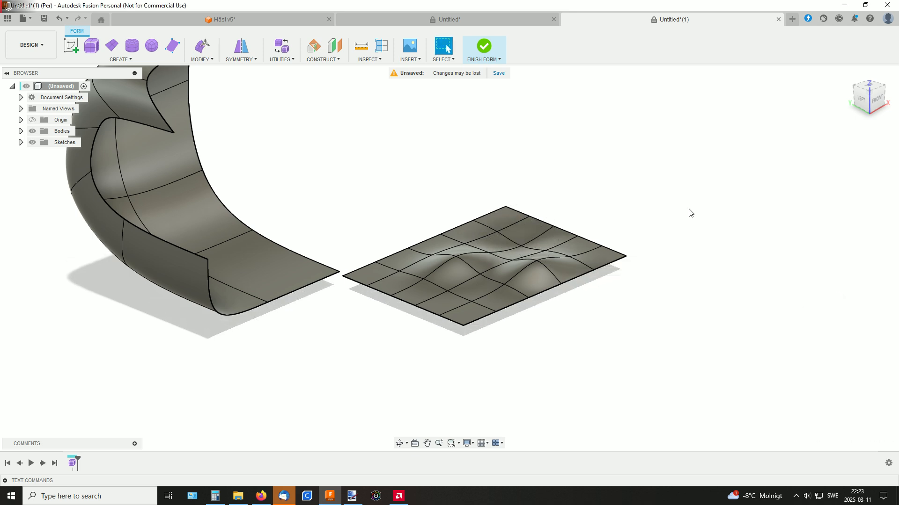
Finish the form and view the curved and wavy surfaces from several sides
middle_click_drag(688, 210, 684, 223, "shift")
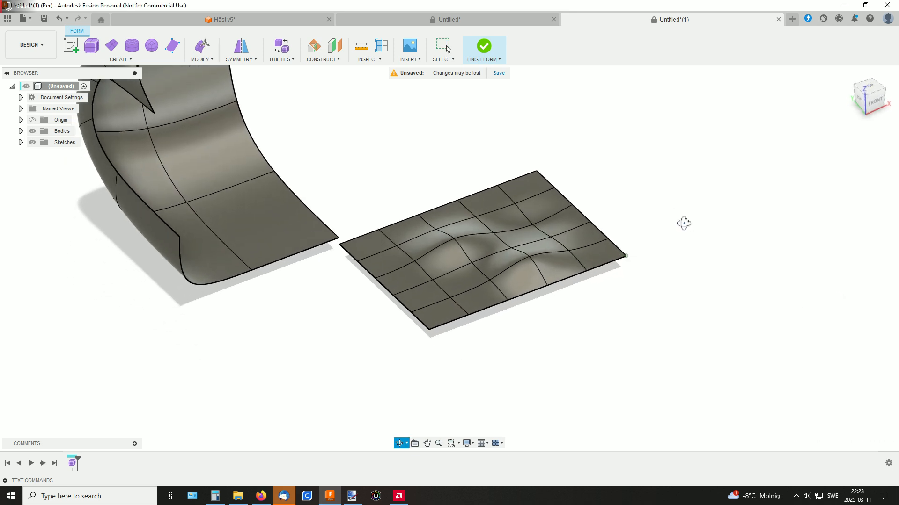
left_click(482, 46)
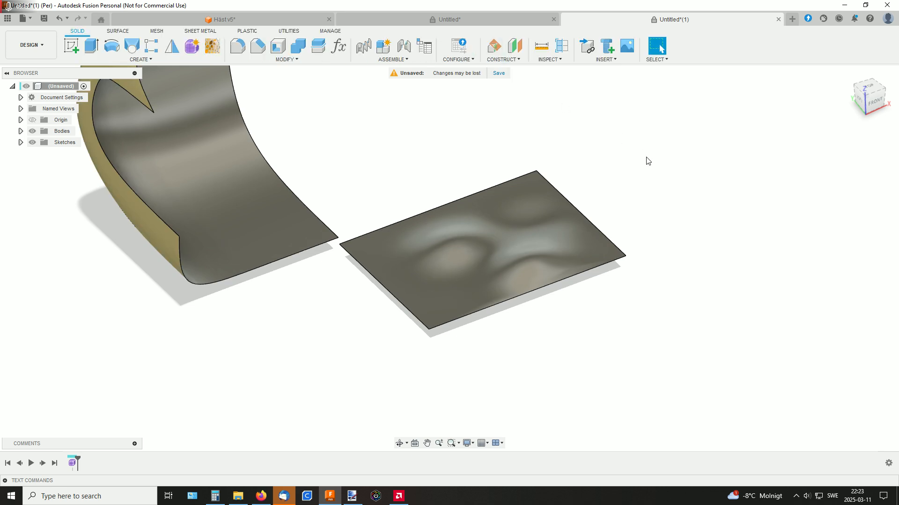
middle_click_drag(646, 161, 631, 137, "shift")
middle_click_drag(322, 241, 312, 314)
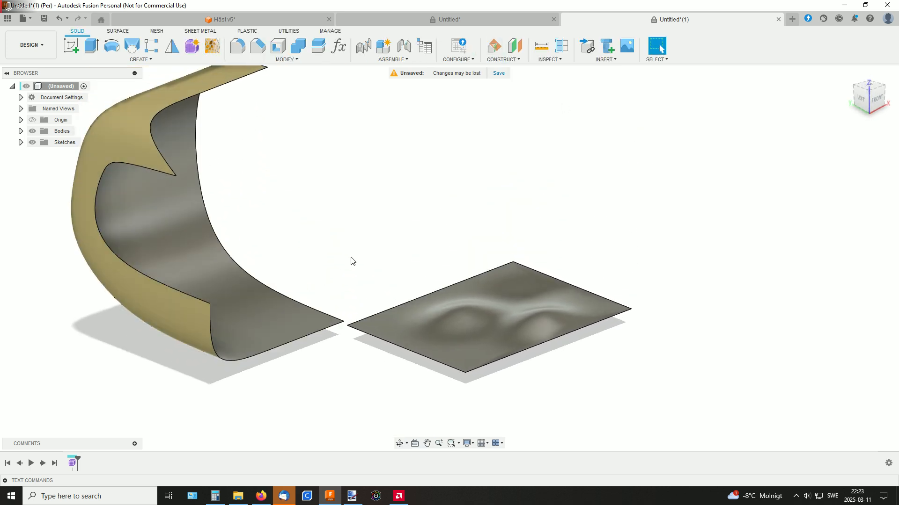
middle_click_drag(379, 253, 405, 236, "shift")
middle_click_drag(388, 192, 377, 206, "shift")
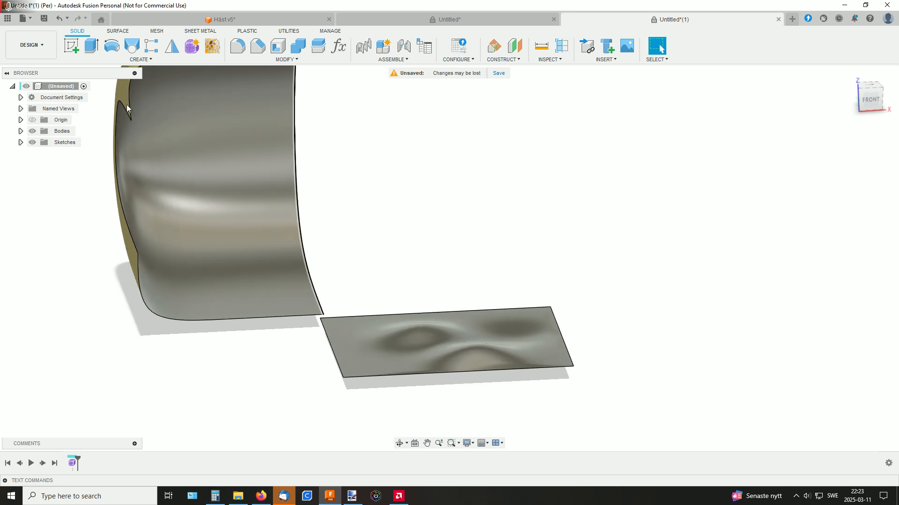
Create a construction plane offset about 57.6 mm above the XY plane
left_click(514, 45)
middle_click_drag(286, 276, 378, 263, "shift")
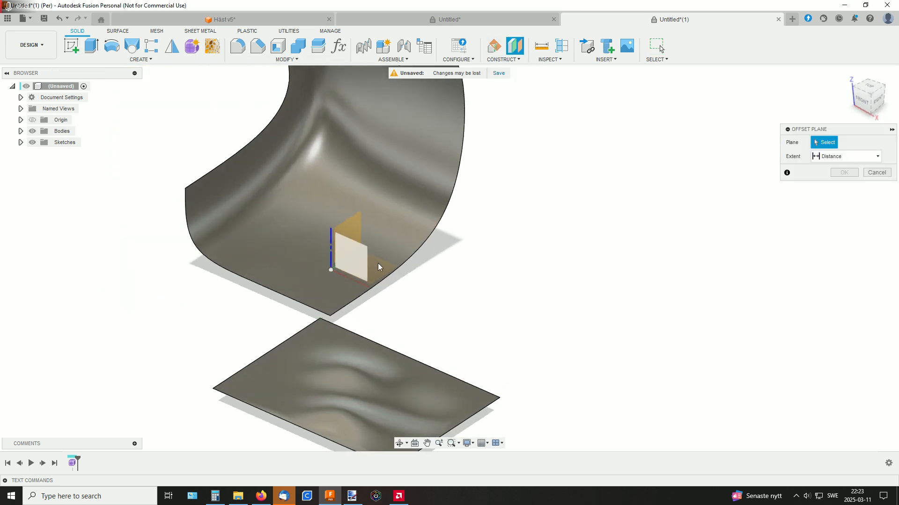
left_click(379, 263)
left_click_drag(366, 257, 367, 176)
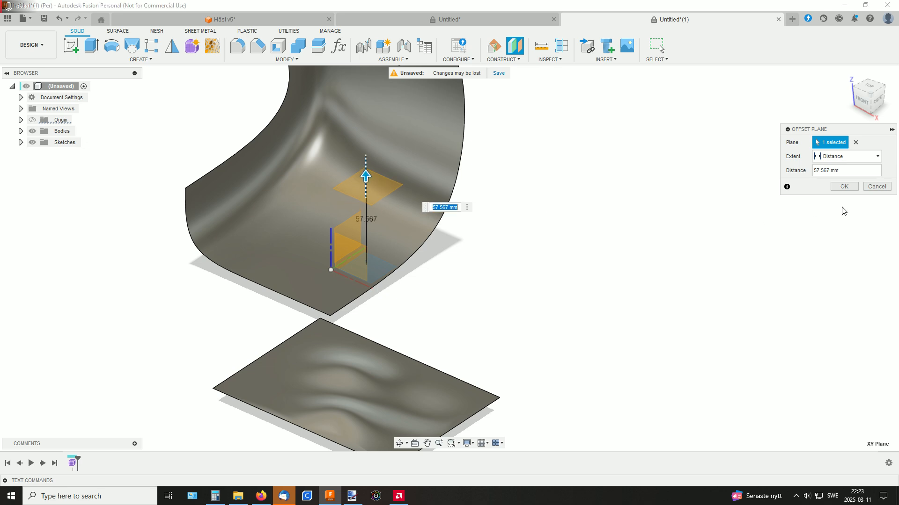
left_click(844, 188)
Start a sketch on the offset plane and draw a center rectangle about 167.7 by 109.2 mm partly over the wavy surface
middle_click_drag(582, 231, 474, 201, "shift")
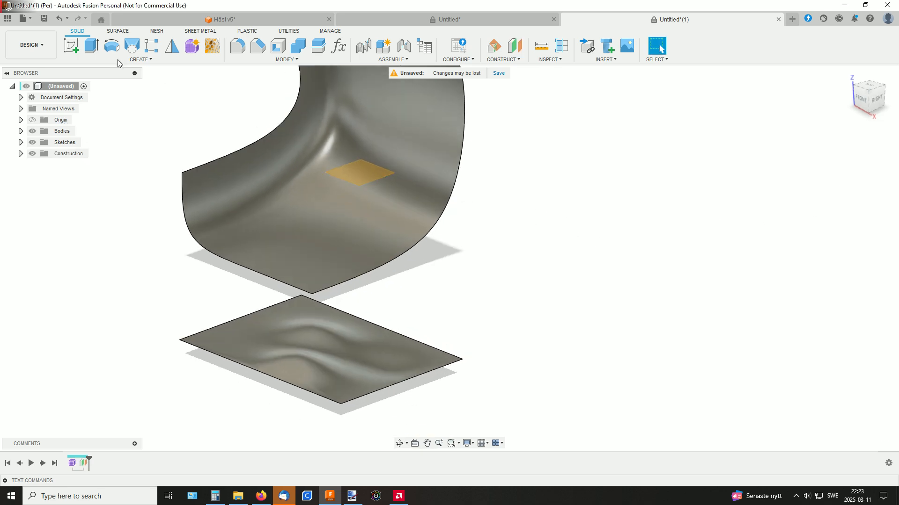
left_click(71, 44)
left_click(359, 165)
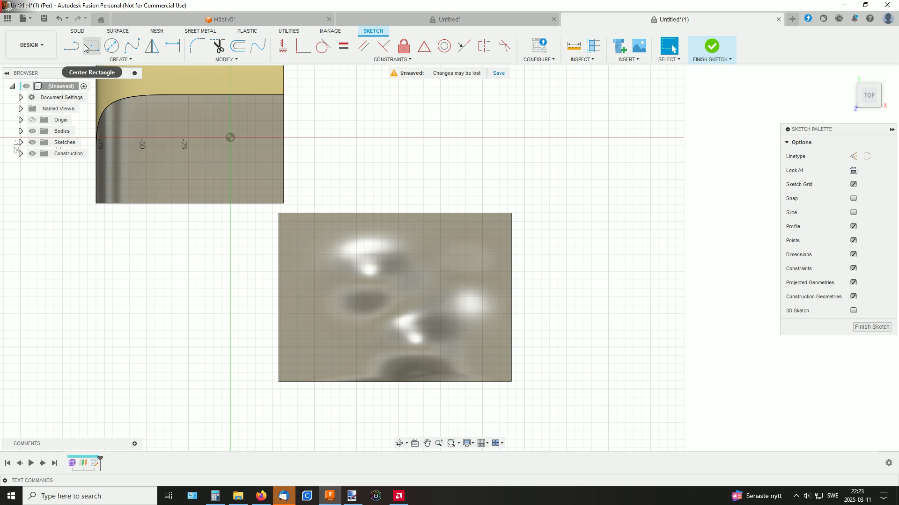
left_click(91, 46)
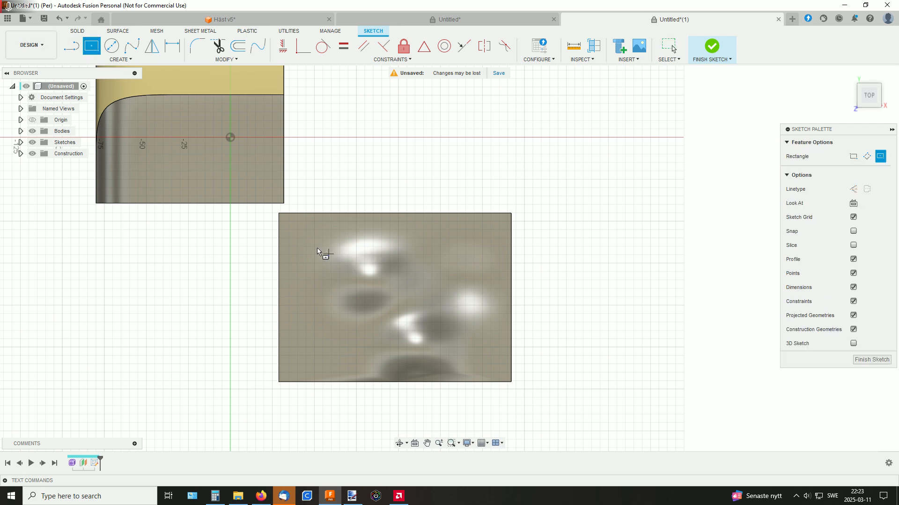
left_click(450, 331)
key("Escape")
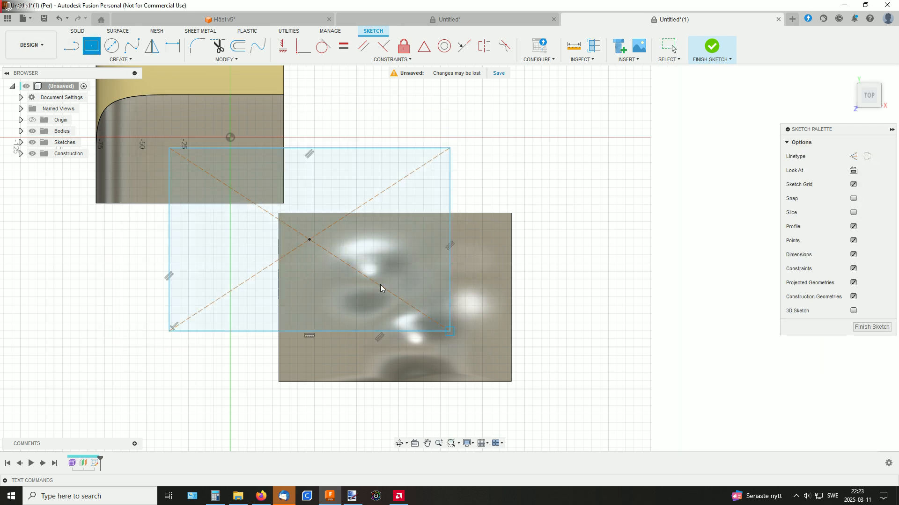
Move and shrink the rectangle to fit inside the wavy surface's outline, with short sides about 77.2 mm, and finish the sketch
left_click_drag(312, 241, 415, 292)
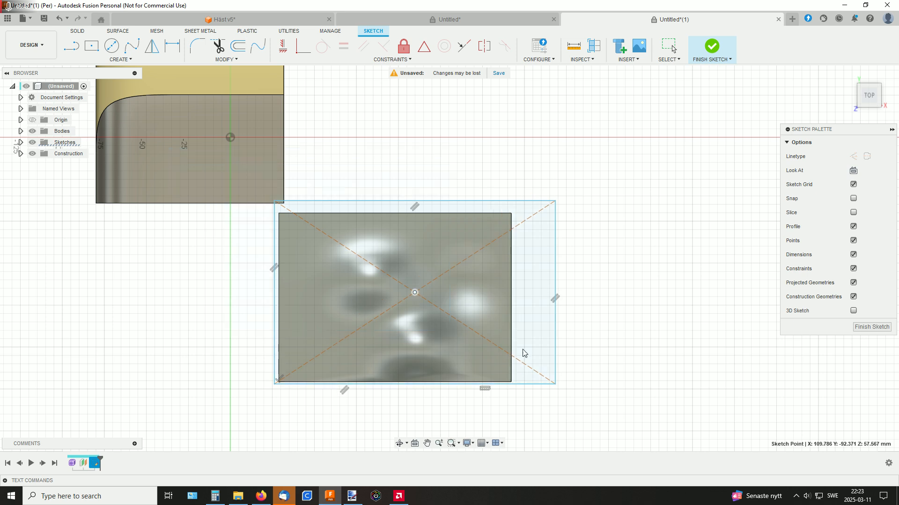
left_click_drag(554, 385, 496, 367)
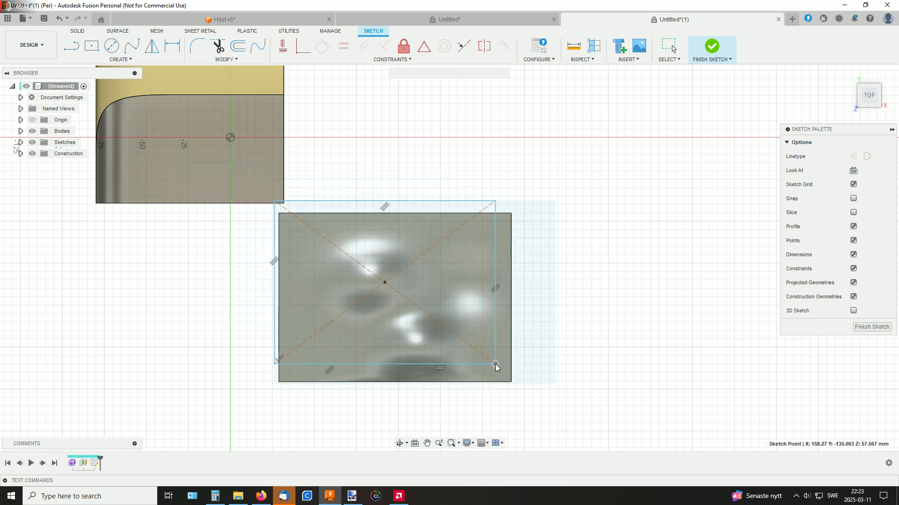
left_click_drag(436, 207, 434, 235)
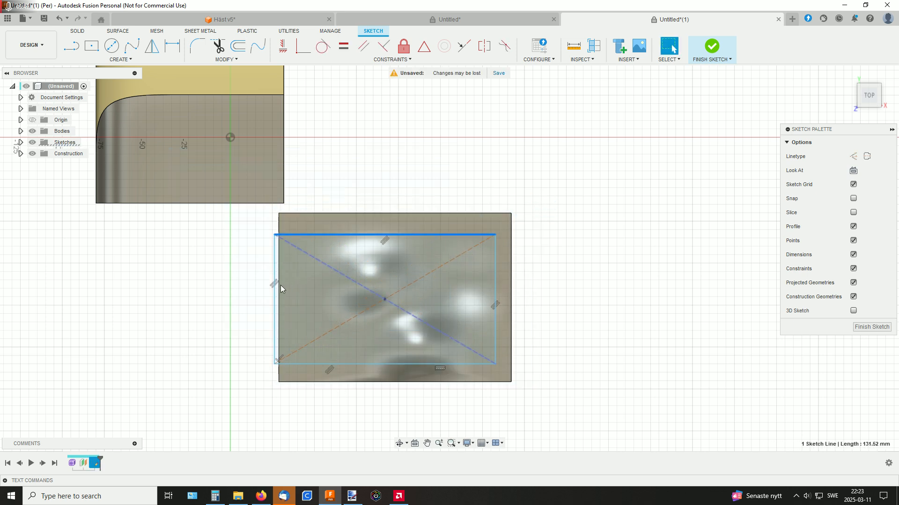
left_click_drag(275, 298, 322, 288)
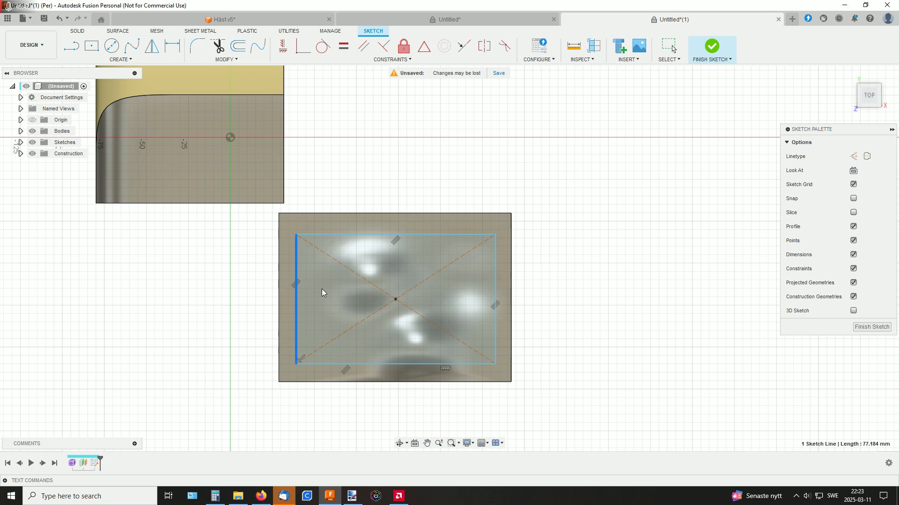
left_click(710, 48)
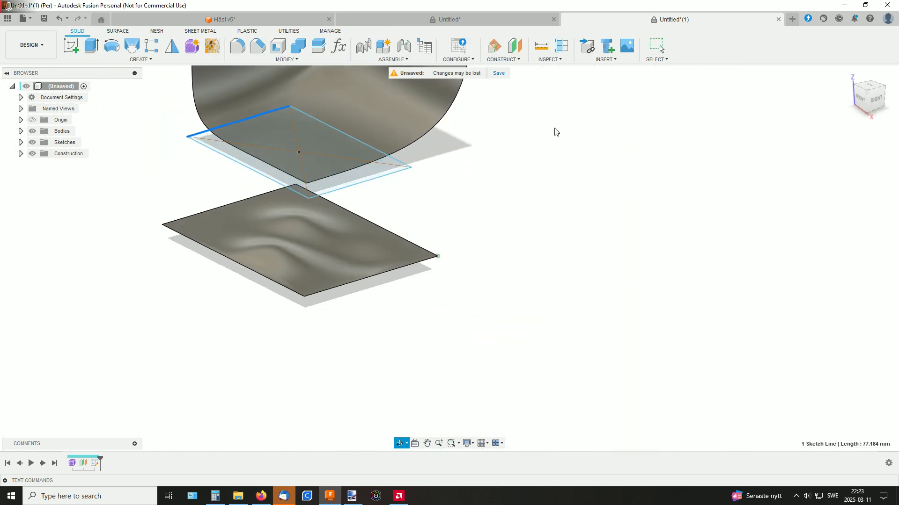
Extrude the rectangle profile down to the wavy surface as a new body, using the surface as the end object
left_click(333, 206)
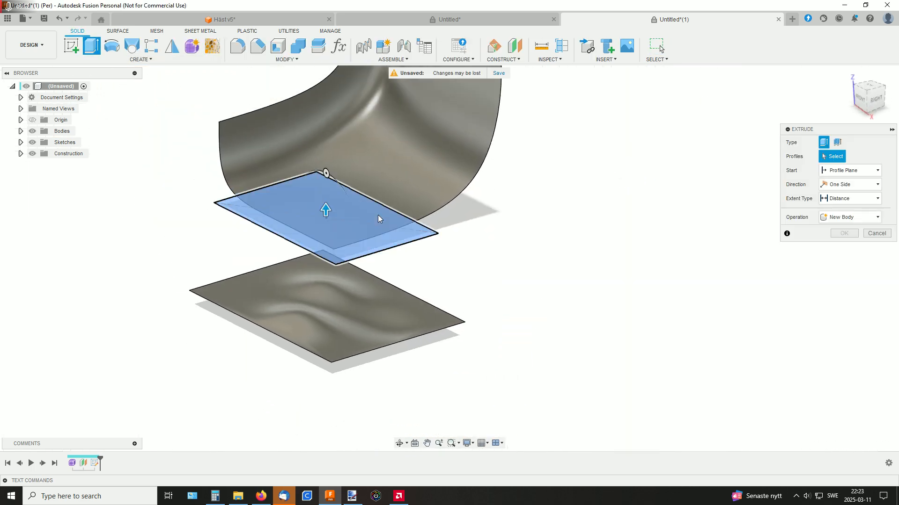
left_click(837, 221)
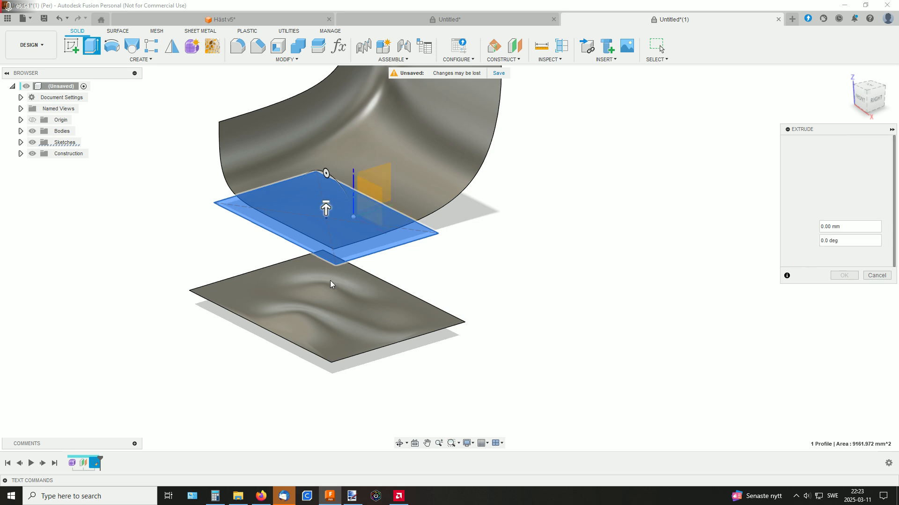
left_click(332, 304)
left_click(837, 304)
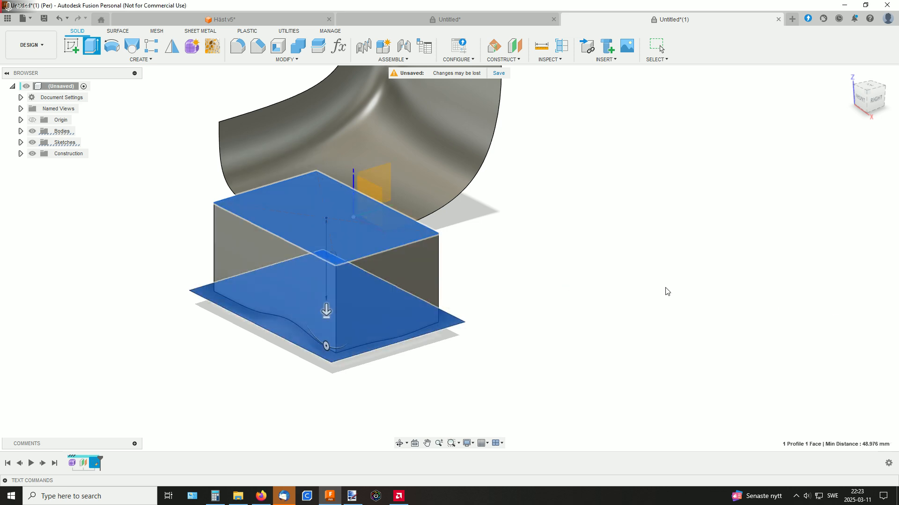
Hide both form surface bodies, leaving only the extruded block shown, and inspect its wavy underside
middle_click_drag(534, 280, 549, 232, "shift")
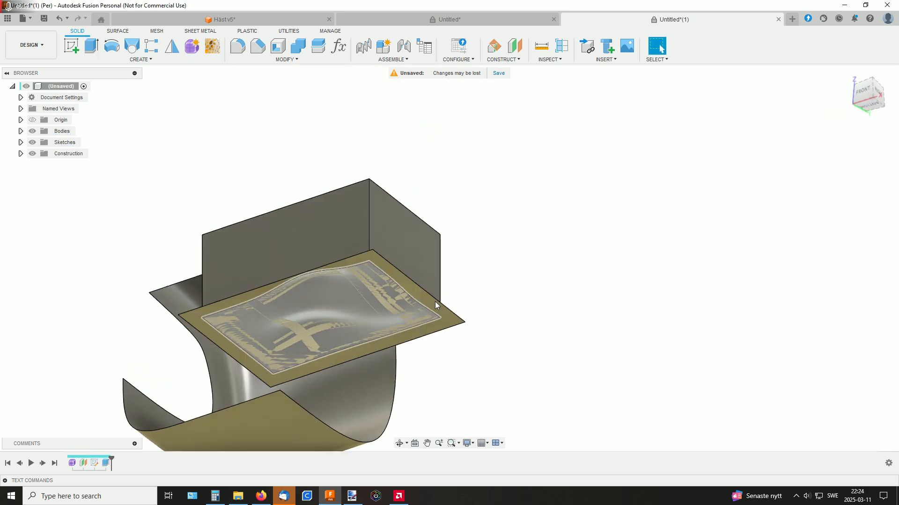
middle_click_drag(434, 301, 463, 269, "shift")
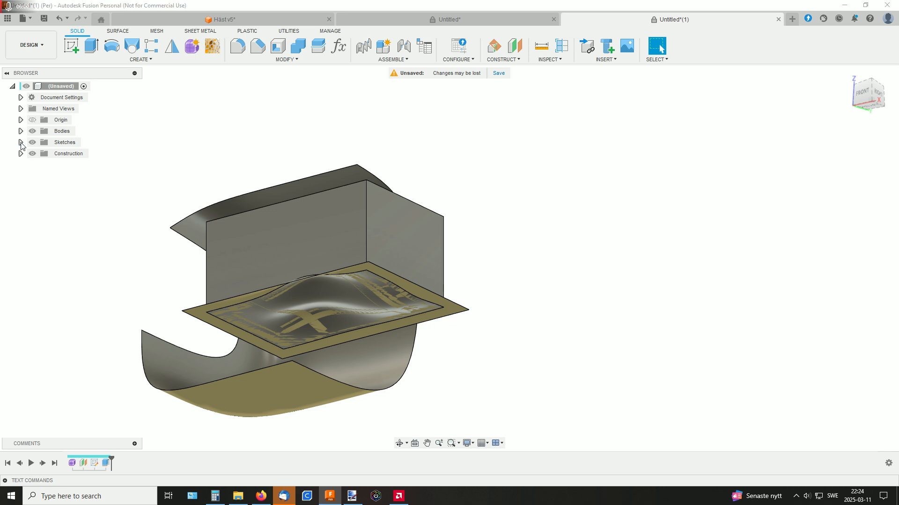
left_click(21, 176)
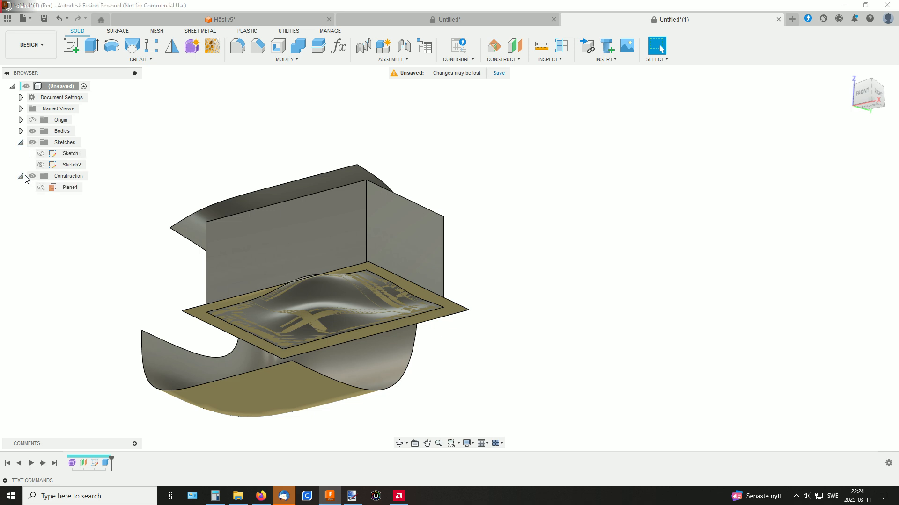
left_click(21, 131)
left_click(39, 143)
left_click(40, 143)
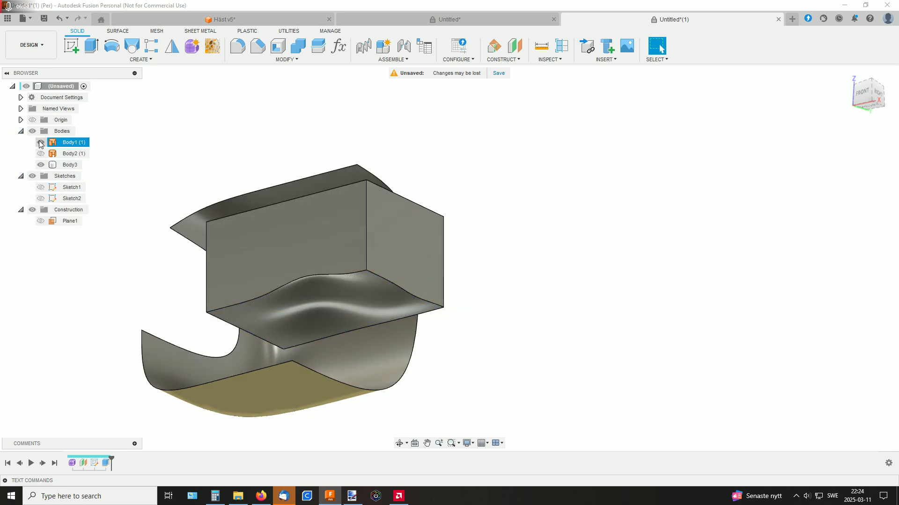
left_click(41, 153)
mouse_move(436, 207)
middle_mouse_down("shift")
mouse_move(434, 164)
mouse_move(463, 198)
mouse_move(544, 195)
mouse_move(549, 237)
mouse_move(508, 207)
mouse_move(483, 144)
mouse_move(498, 148)
mouse_move(504, 173)
mouse_move(475, 240)
mouse_move(463, 144)
mouse_move(464, 170)
mouse_move(455, 149)
mouse_move(454, 245)
mouse_move(451, 152)
mouse_move(452, 261)
mouse_move(433, 279)
mouse_move(487, 263)
mouse_move(483, 228)
middle_mouse_up("shift")
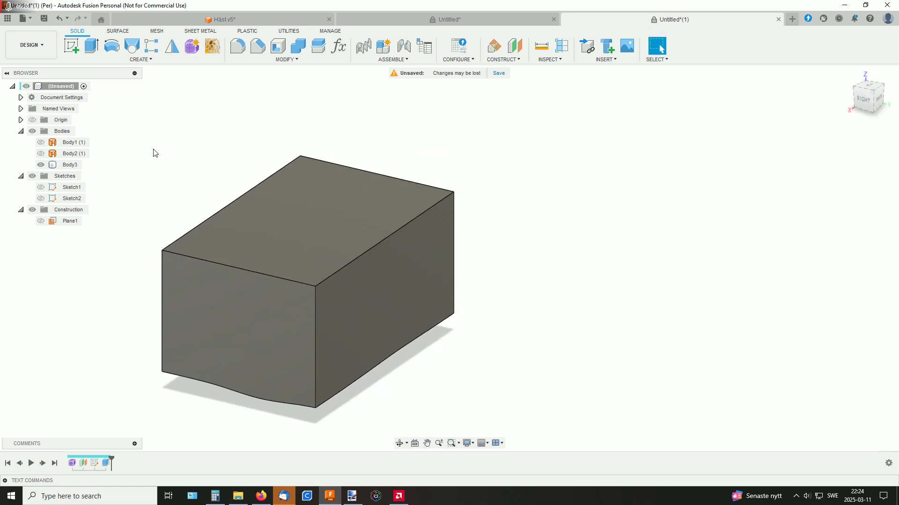
Reopen the form feature from the design history for editing and view the curved surface from its outer side
right_click(72, 464)
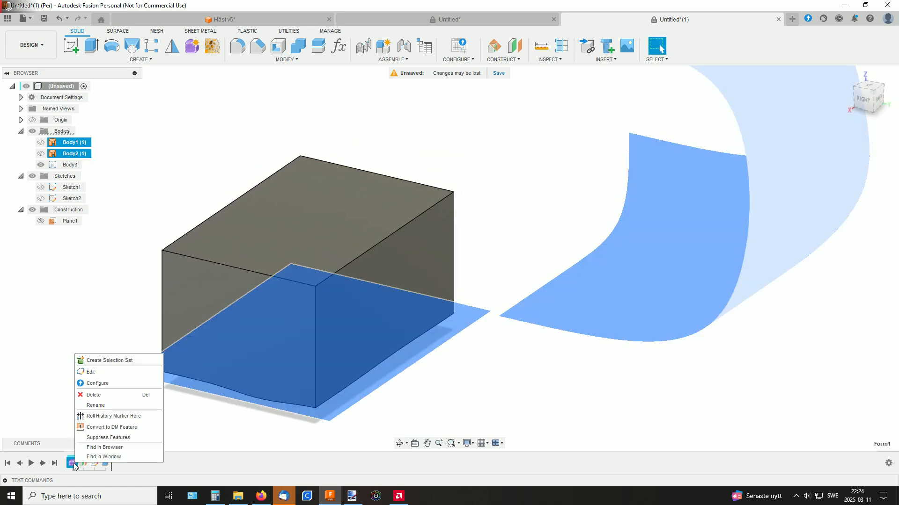
left_click(101, 373)
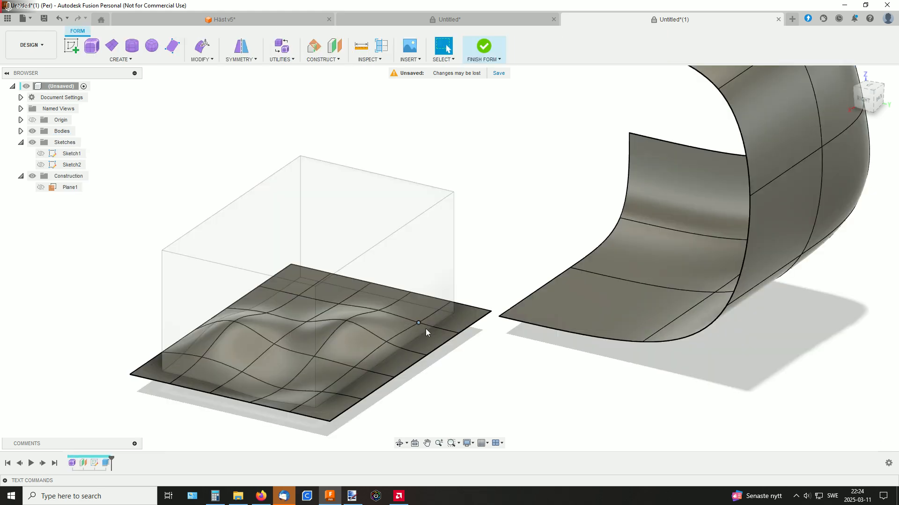
middle_click_drag(427, 329, 478, 309, "shift")
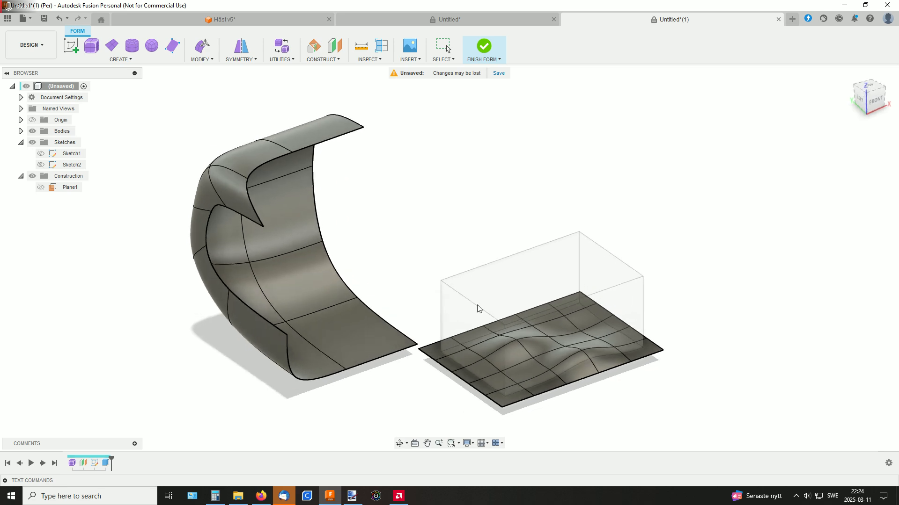
middle_click_drag(564, 358, 496, 327, "shift")
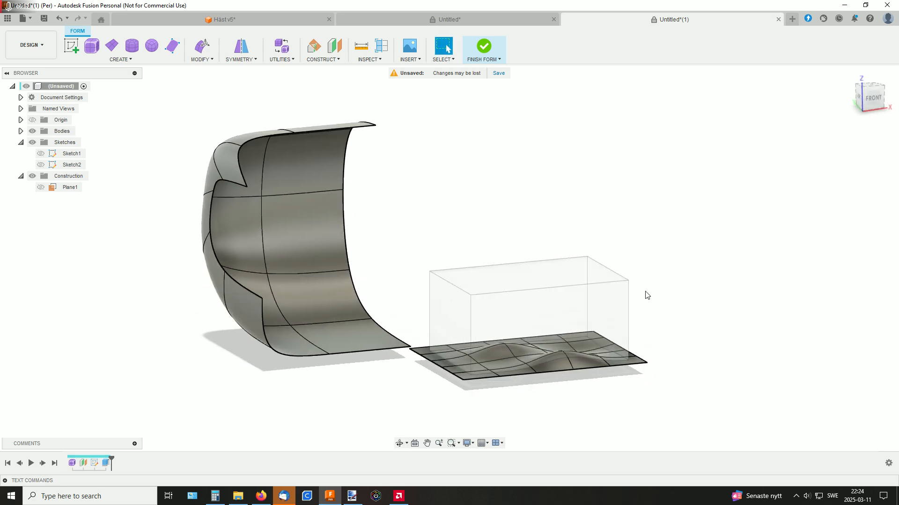
middle_click_drag(646, 295, 435, 263, "shift")
middle_click_drag(392, 231, 501, 162)
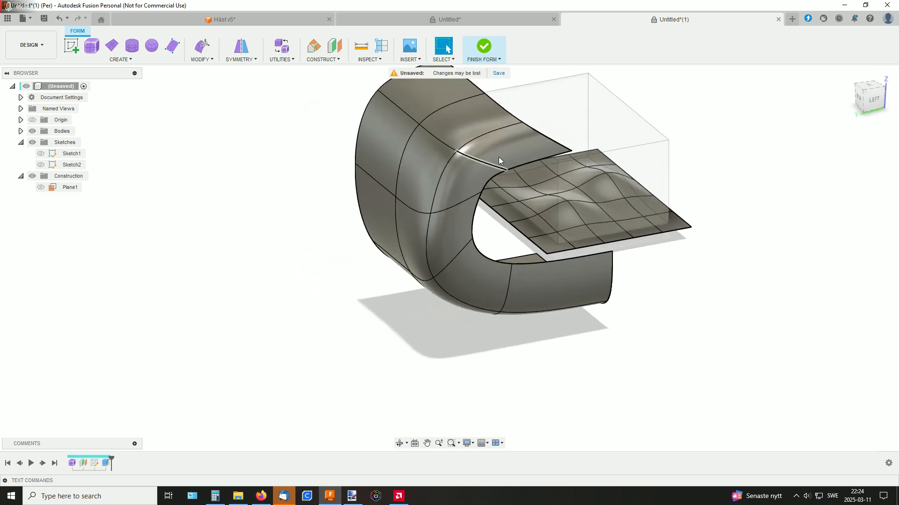
Examine the individual faces along the rim and bend of the curved surface
left_click(498, 158)
left_click(469, 136)
left_click(424, 166)
left_click(476, 180)
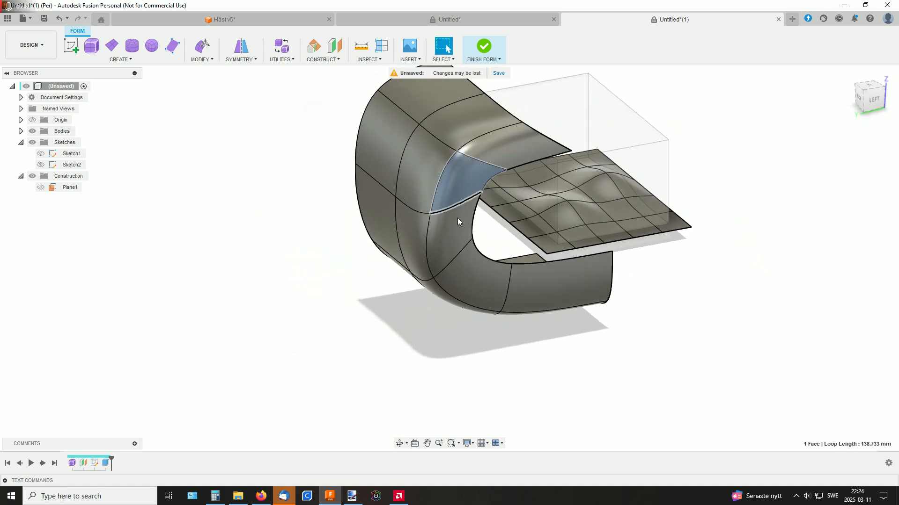
left_click(458, 218)
left_click(407, 257)
left_click(486, 284)
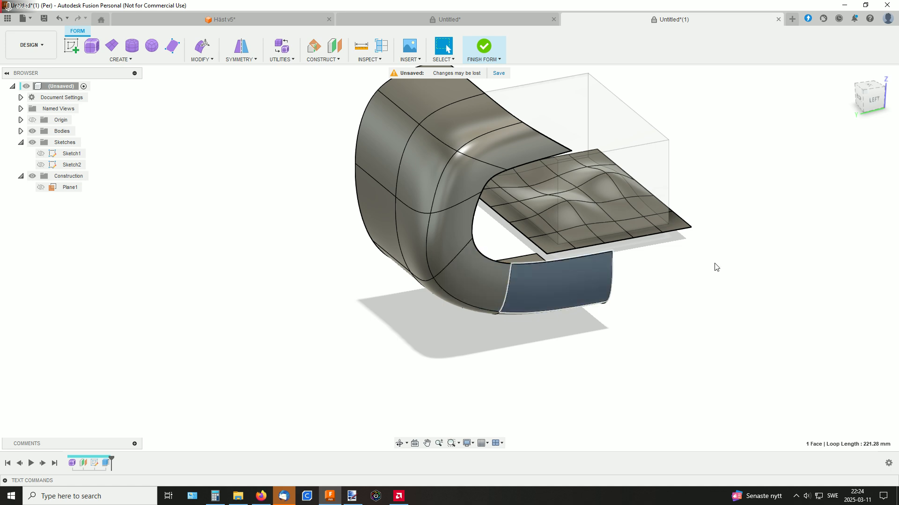
middle_click_drag(702, 270, 585, 235, "shift")
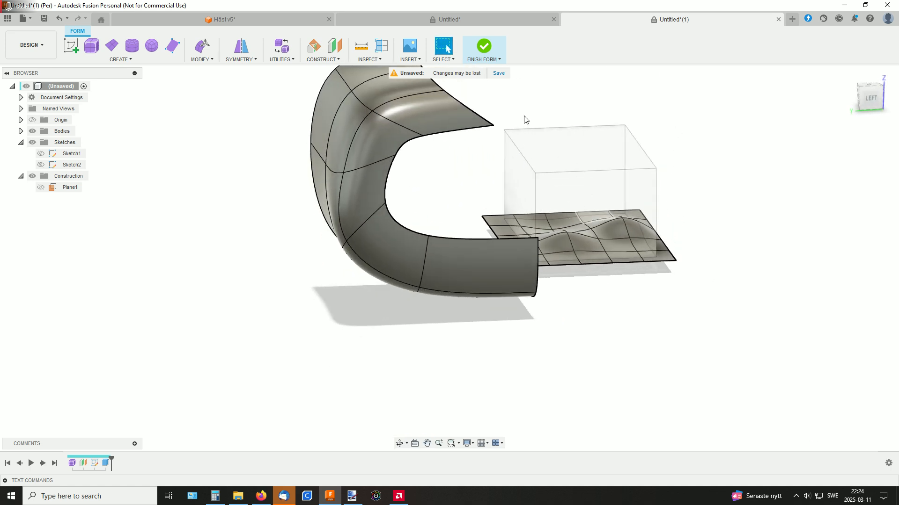
middle_click_drag(525, 119, 504, 172)
Switch to the Häst v5 document containing the two chess knights
left_click(249, 24)
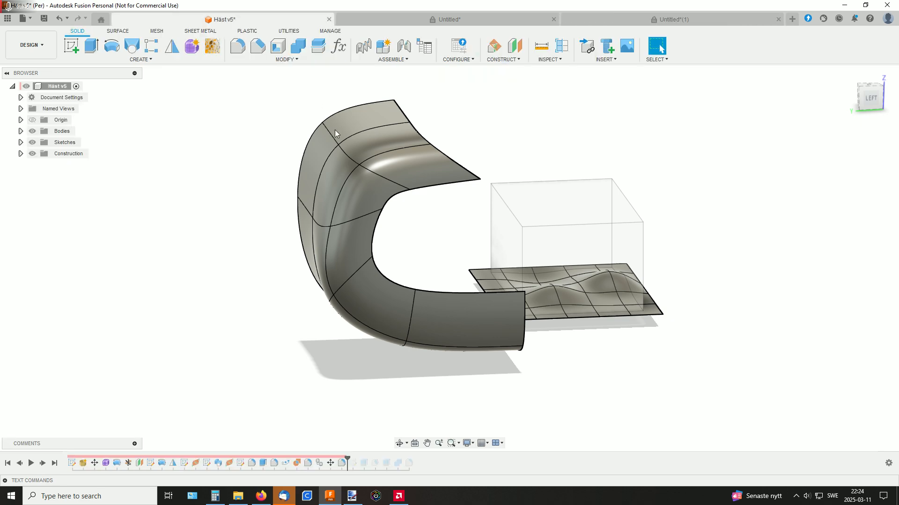
Reopen the light knight's form feature from the design history for editing and view the T-Spline mesh of its head up close
right_click(107, 463)
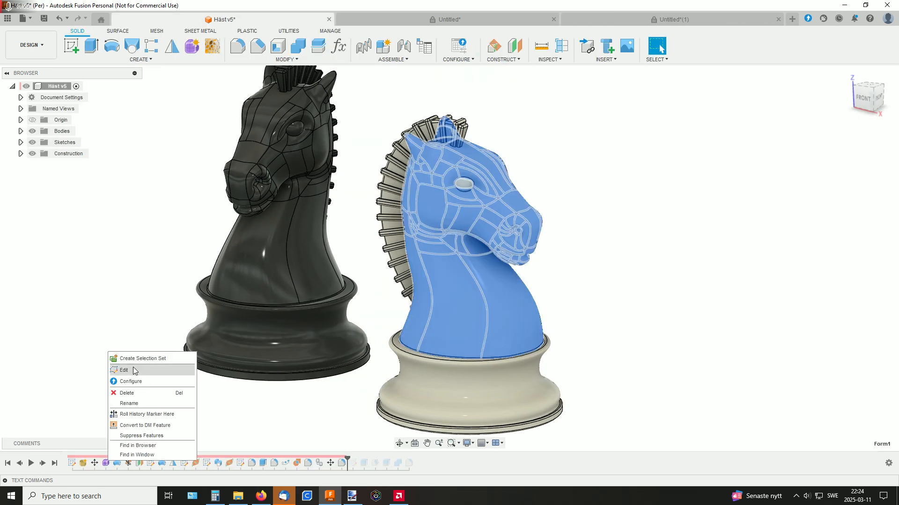
left_click(134, 369)
scroll(617, 267, "up", 3)
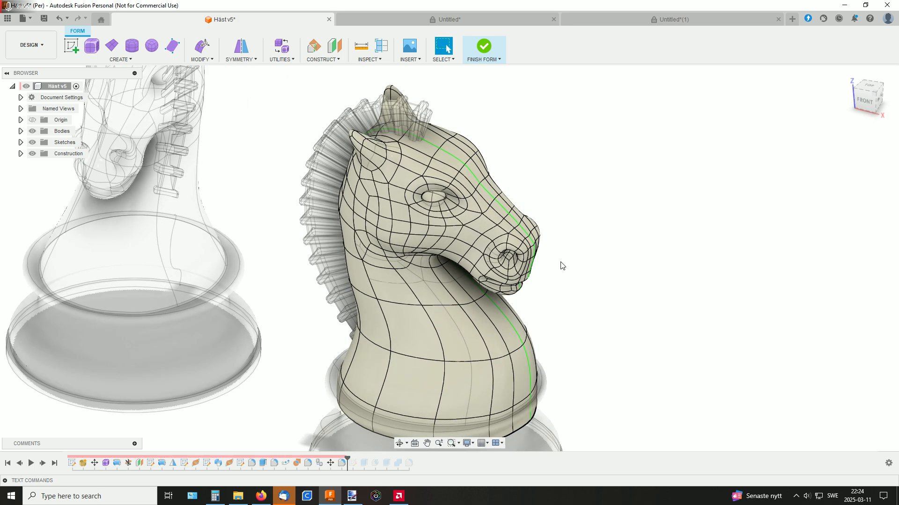
middle_click_drag(561, 265, 583, 194)
scroll(591, 220, "up", 2)
Examine individual T-Spline faces along the horse's cheek, from the muzzle back toward the jaw
left_click(456, 205)
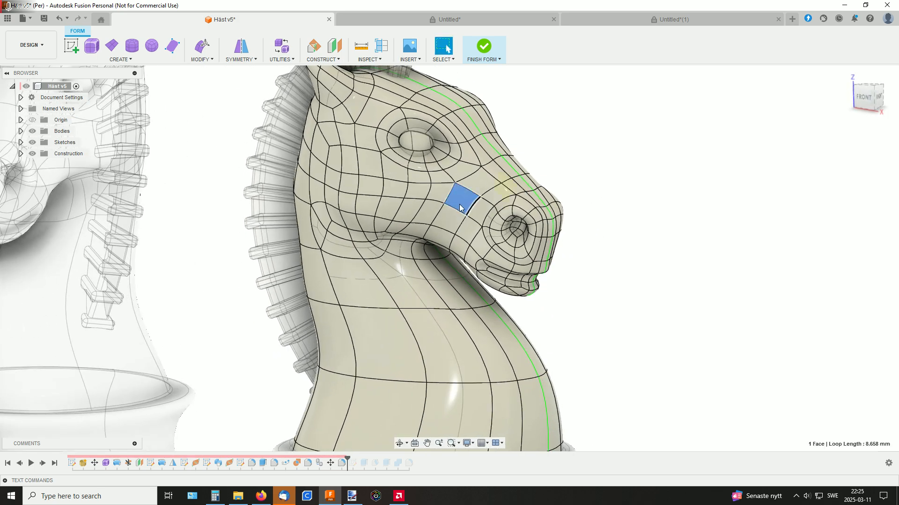
left_click(442, 195)
left_click(396, 196)
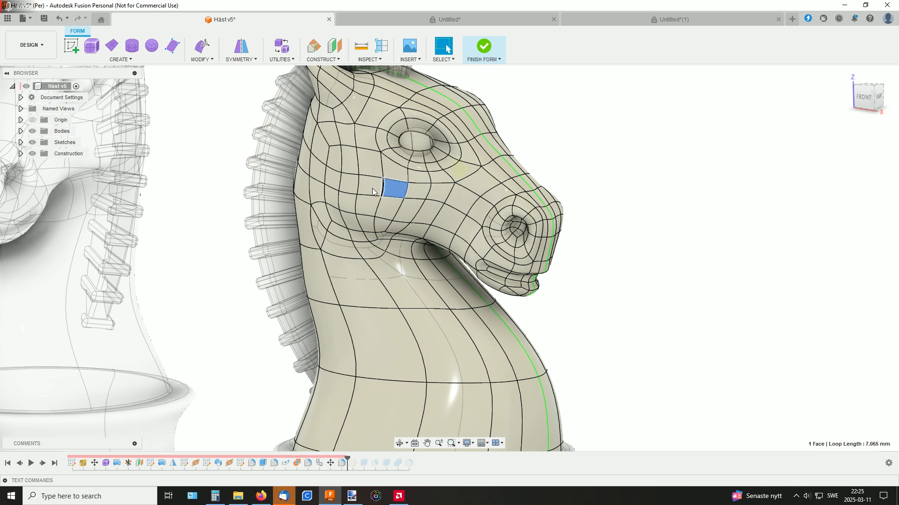
left_click(372, 188)
left_click(368, 168)
left_click(345, 165)
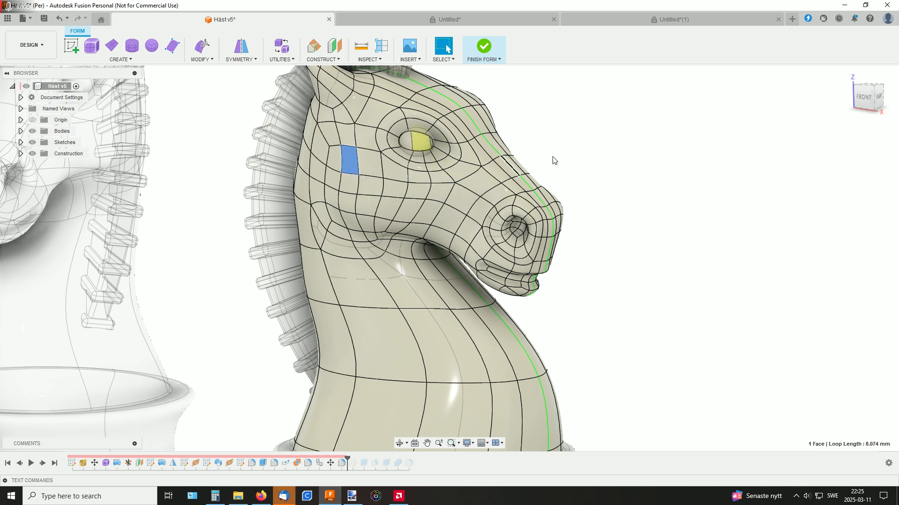
Examine the rings of faces around the horse's nostril from several angles, selecting a face on the nostril's upper rim
scroll(566, 145, "up", 4)
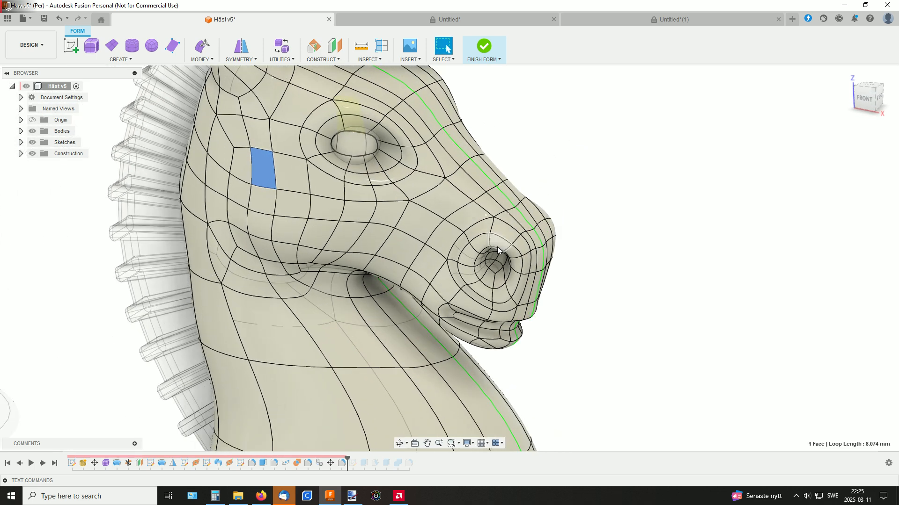
left_click(500, 244)
middle_click_drag(587, 257, 570, 240, "shift")
scroll(564, 241, "up", 3)
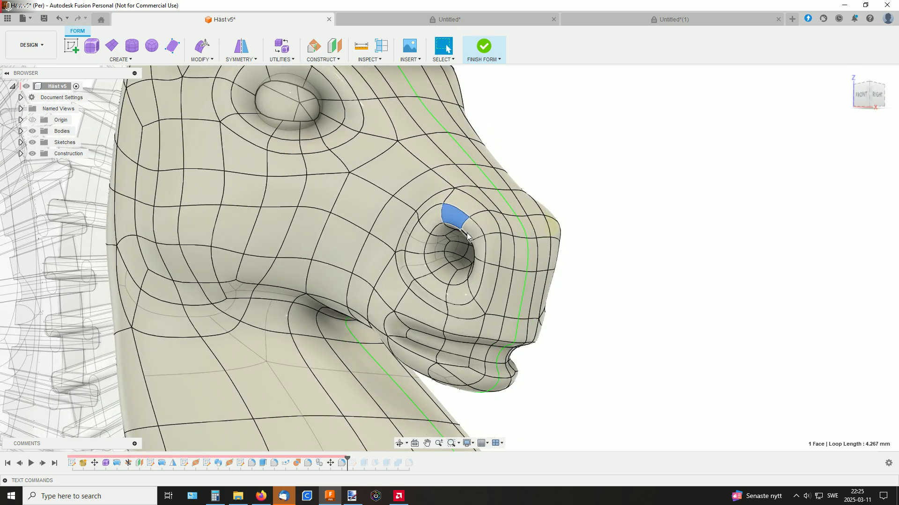
middle_click_drag(467, 234, 628, 241, "shift")
scroll(536, 245, "up", 2)
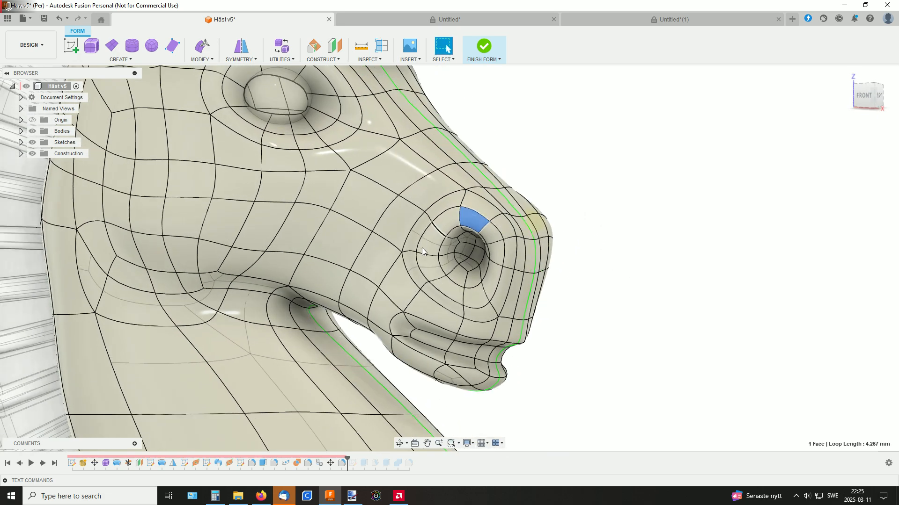
left_click(594, 271)
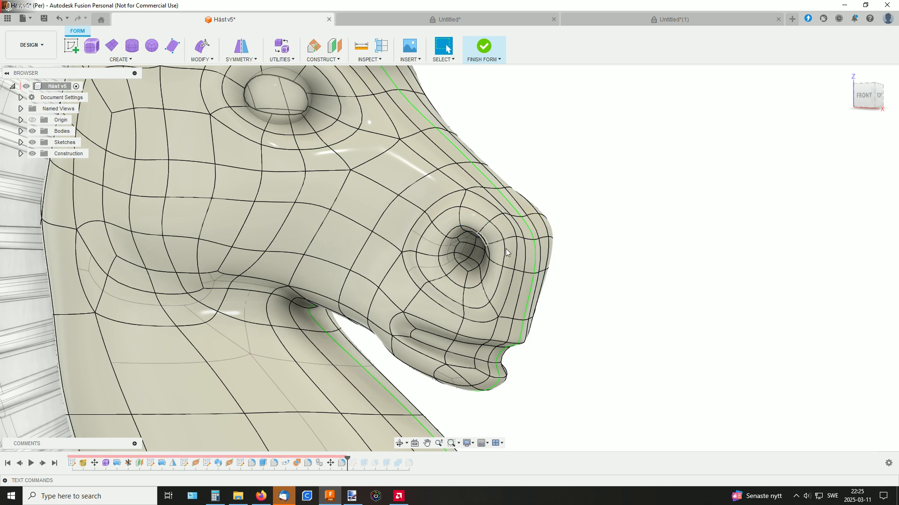
mouse_move(565, 189)
middle_mouse_down("shift")
mouse_move(592, 209)
mouse_move(570, 187)
mouse_move(566, 195)
middle_mouse_up("shift")
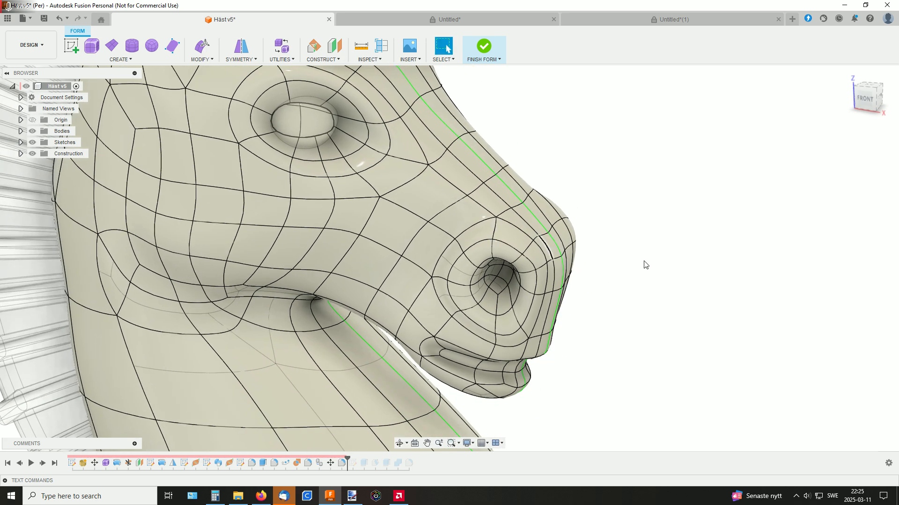
Inspect how the mesh edges meet at vertices between the eye and the nostril, viewing the muzzle from front, side and below
middle_click_drag(646, 264, 659, 251)
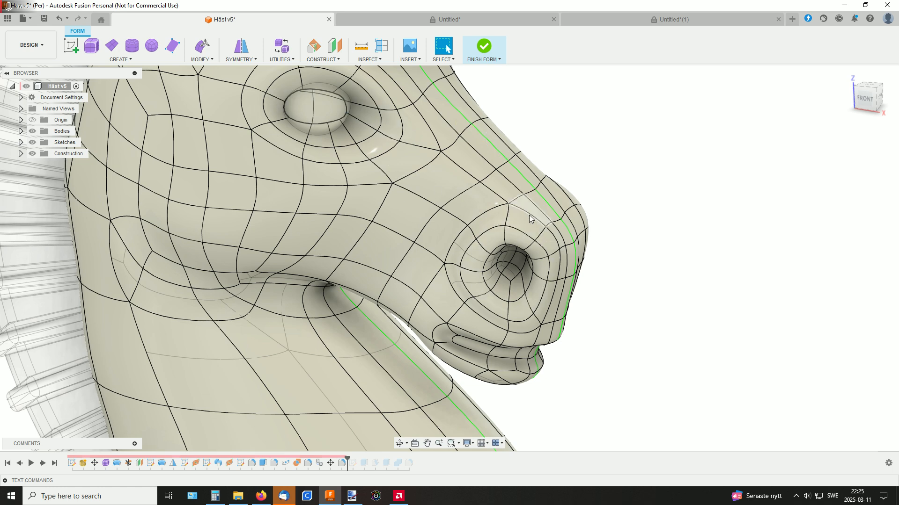
middle_click_drag(524, 233, 503, 177, "shift")
middle_click_drag(502, 177, 509, 217)
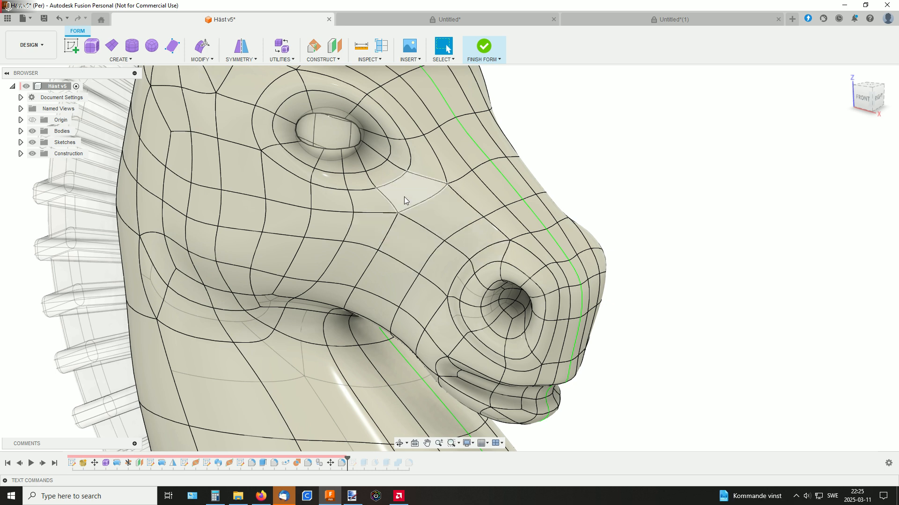
left_click(445, 241)
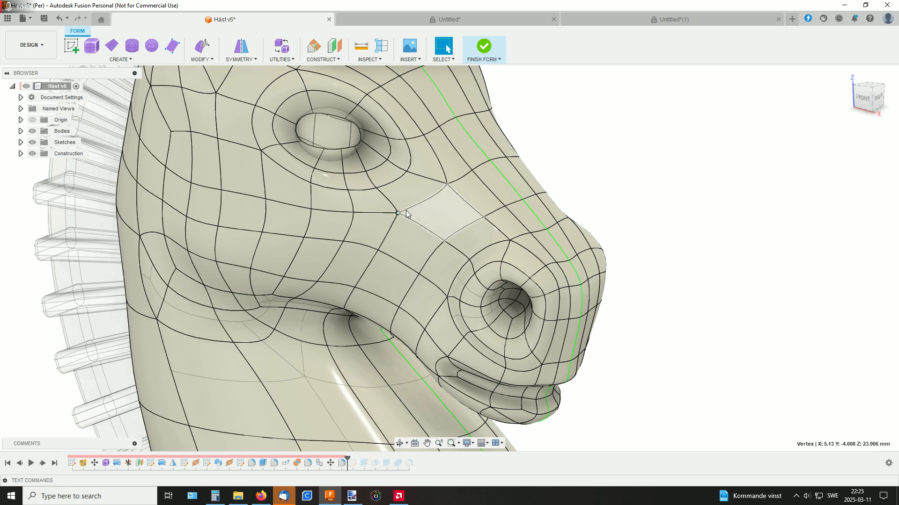
middle_click_drag(428, 209, 459, 161, "shift")
scroll(460, 219, "up", 3)
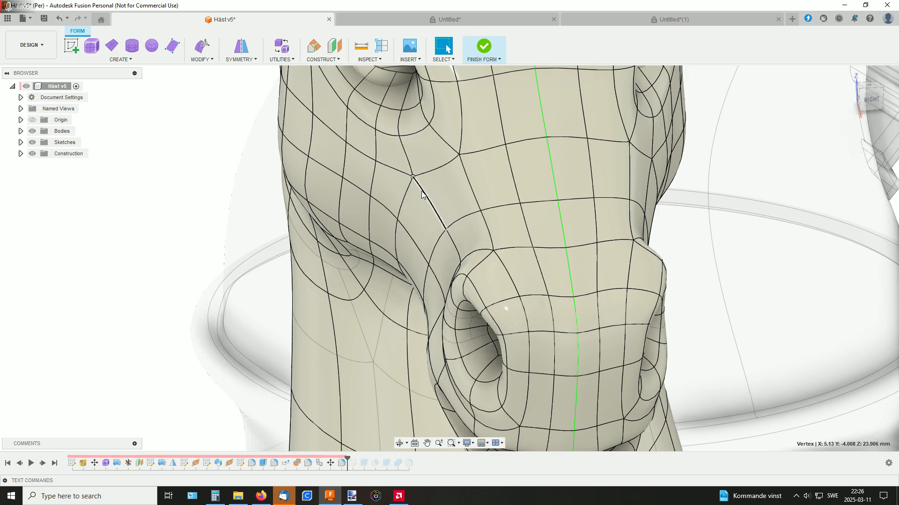
mouse_move(421, 194)
middle_mouse_down("shift")
mouse_move(414, 165)
mouse_move(428, 168)
mouse_move(412, 200)
middle_mouse_up("shift")
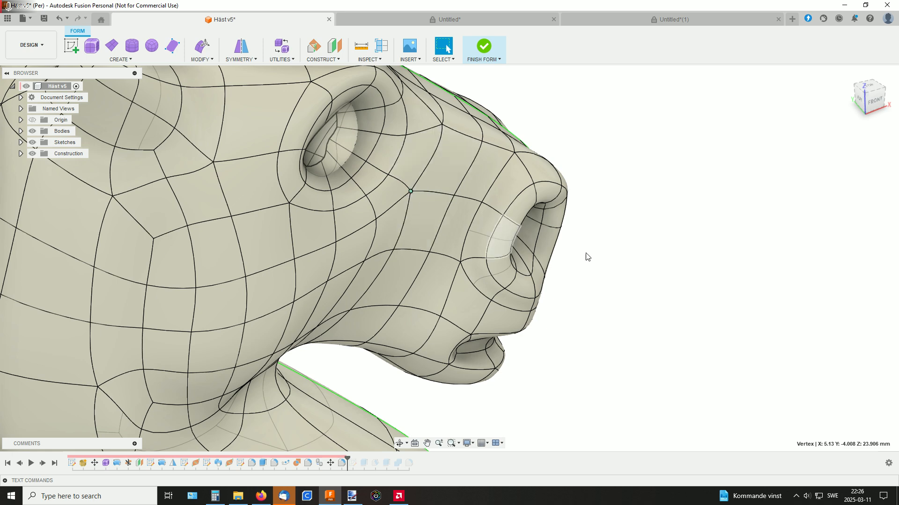
middle_click_drag(613, 278, 591, 315, "shift")
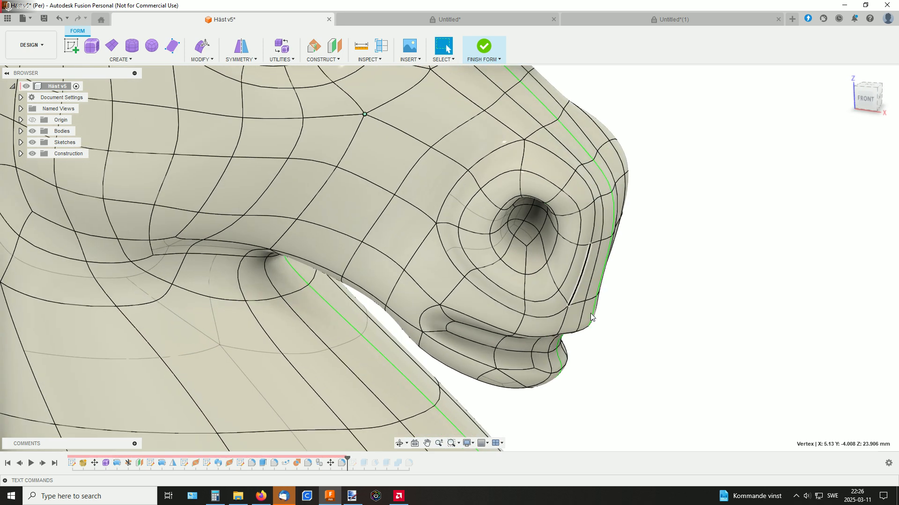
Finish the knight's form editing and view both chess knights as solid bodies again
scroll(593, 318, "down", 4)
middle_click_drag(656, 340, 585, 288)
scroll(600, 284, "down", 2)
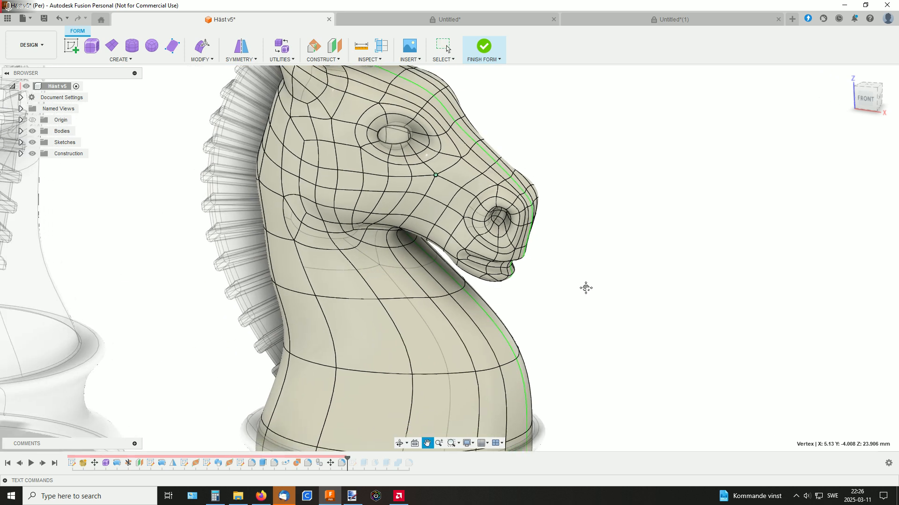
left_click(489, 49)
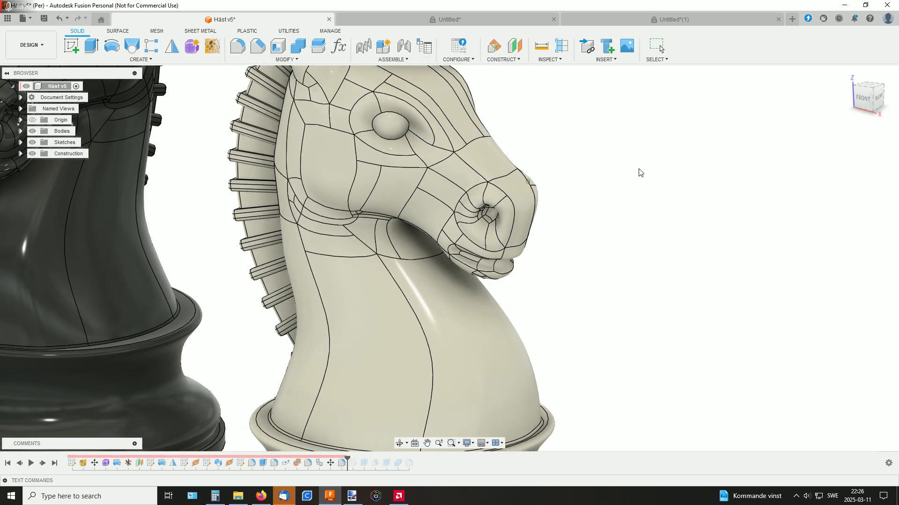
middle_click_drag(627, 258, 599, 236)
scroll(600, 235, "down", 2)
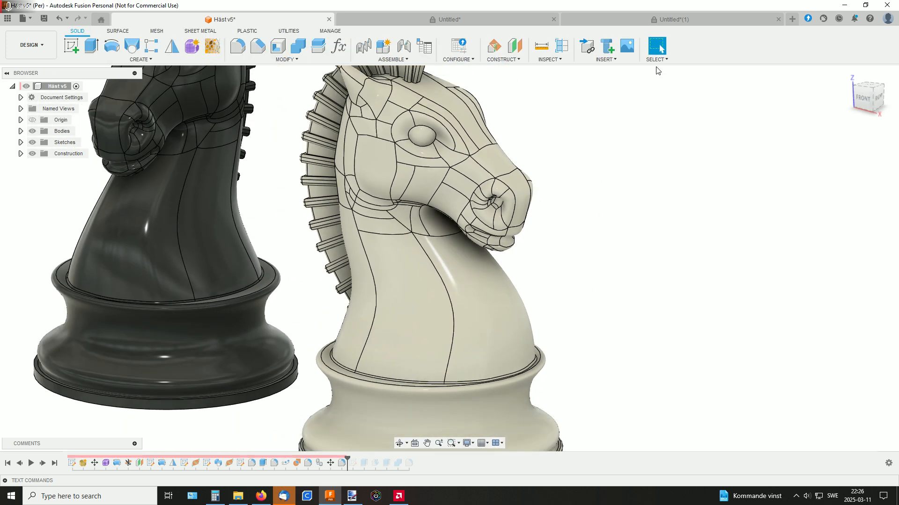
Switch to the untitled document with the ruffled dome body and view it from an elevated front angle
left_click(646, 18)
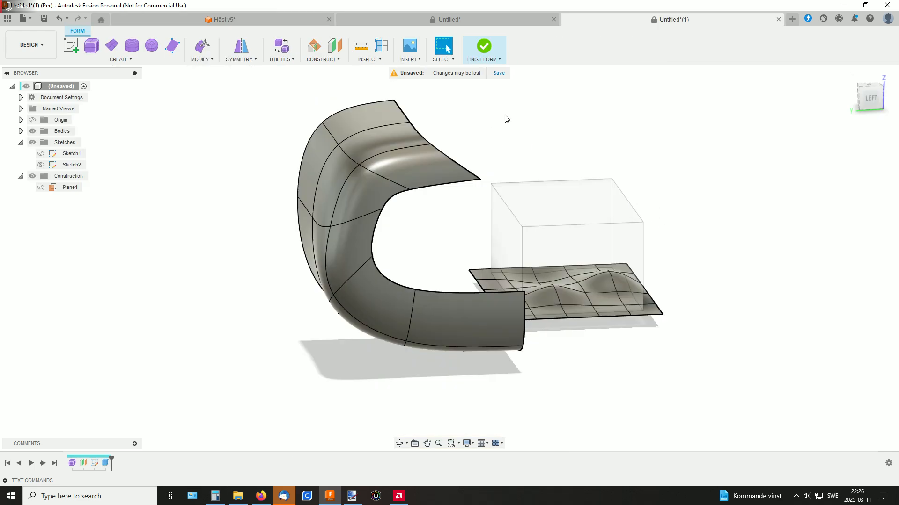
left_click(474, 21)
mouse_move(538, 145)
middle_mouse_down("shift")
mouse_move(503, 166)
mouse_move(500, 154)
mouse_move(504, 172)
middle_mouse_up("shift")
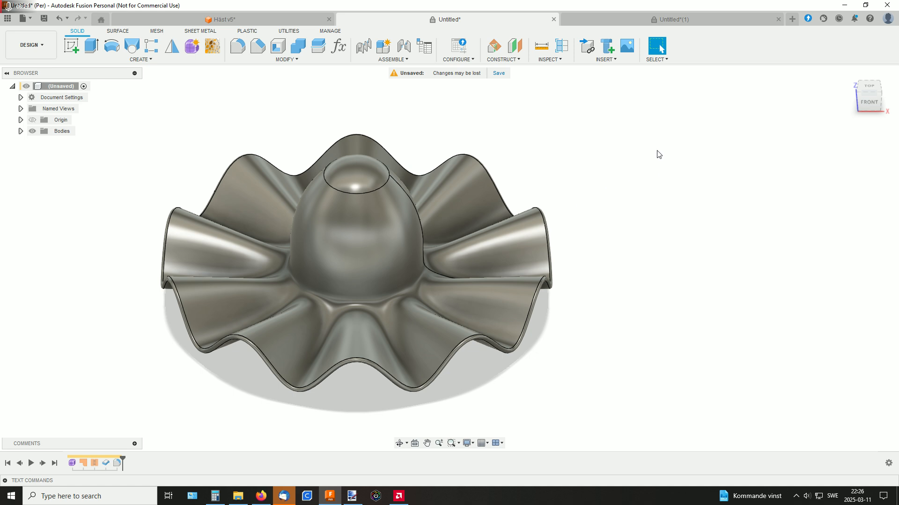
Create a new design and start a form with an origin-centred plane, about 52 by 60 mm, with two length faces and two width faces
left_click(793, 20)
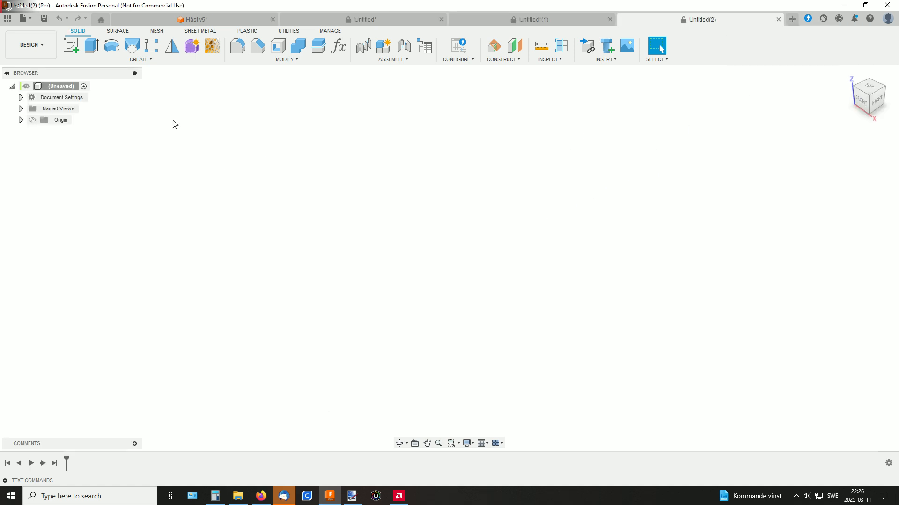
left_click(192, 45)
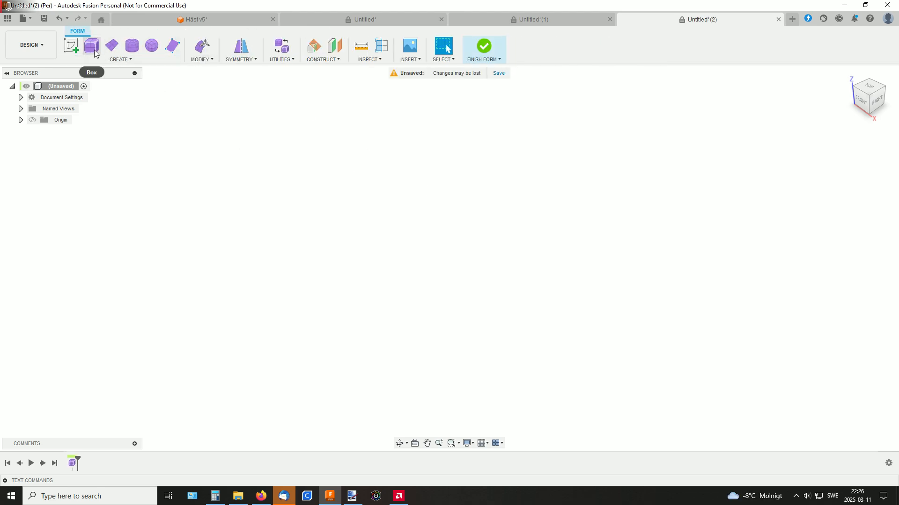
left_click(95, 53)
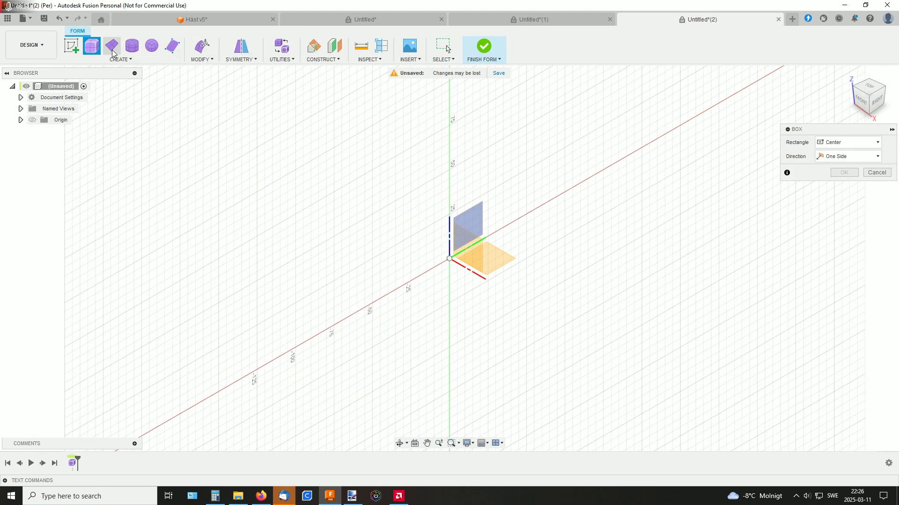
left_click(113, 55)
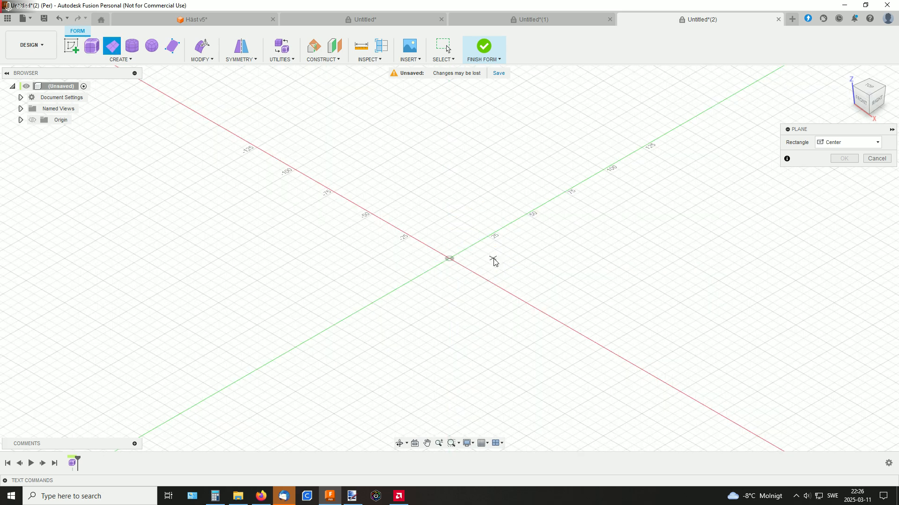
left_click(450, 260)
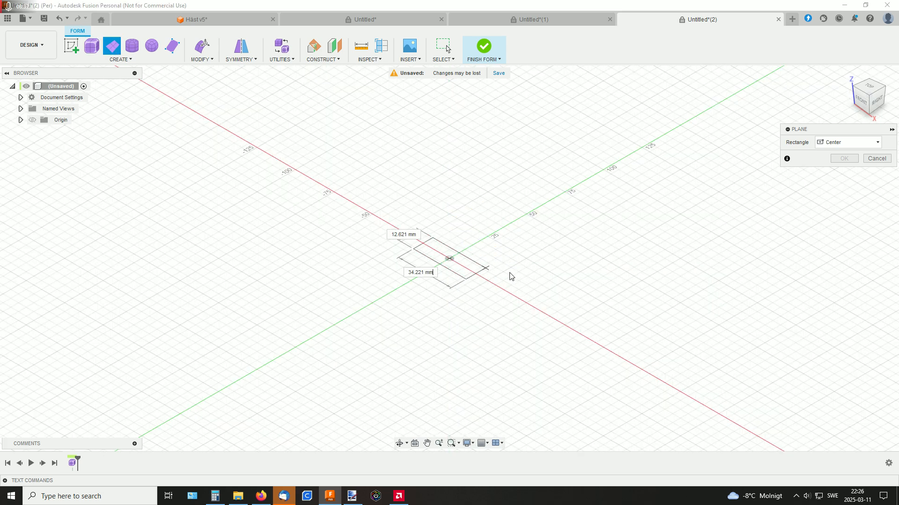
left_click(536, 256)
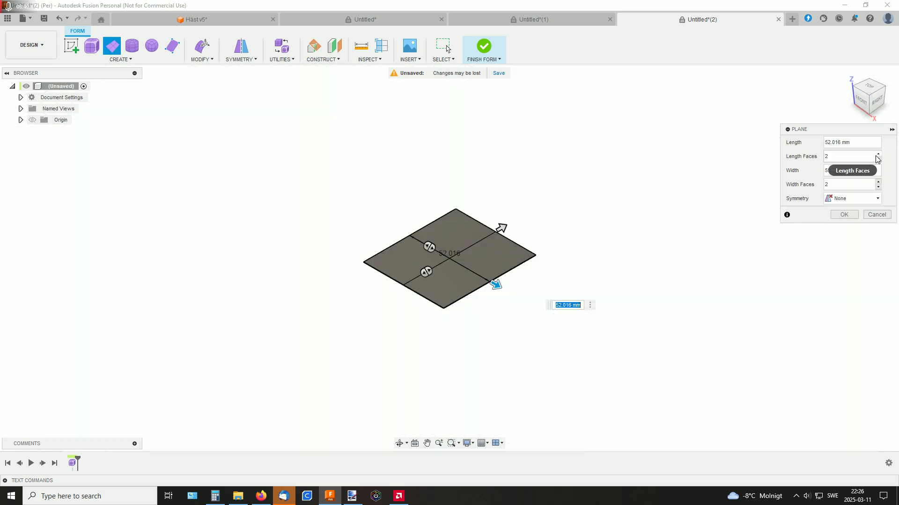
left_click(842, 217)
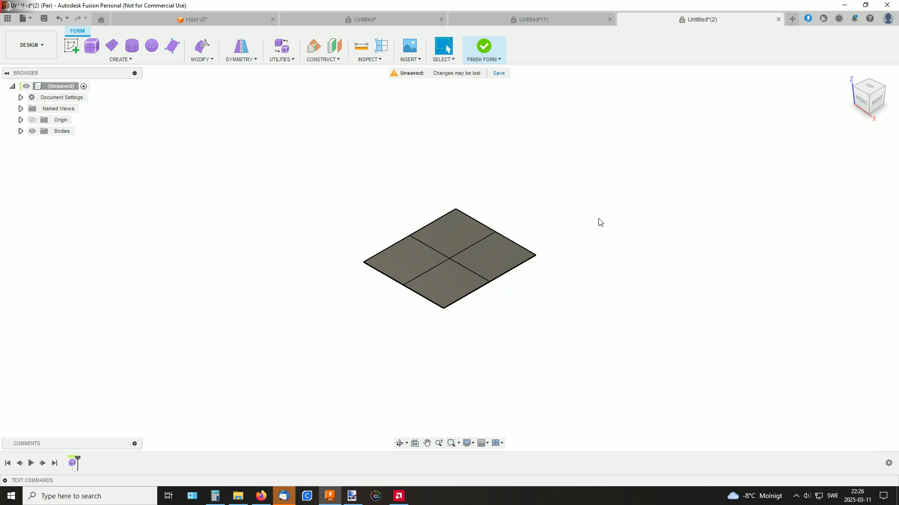
Apply internal mirror symmetry to the plane using two adjacent faces on opposite sides of its lengthwise centre line
middle_click_drag(598, 220, 574, 210, "shift")
middle_click_drag(398, 149, 422, 149, "shift")
middle_click_drag(505, 160, 467, 169)
left_click(243, 59)
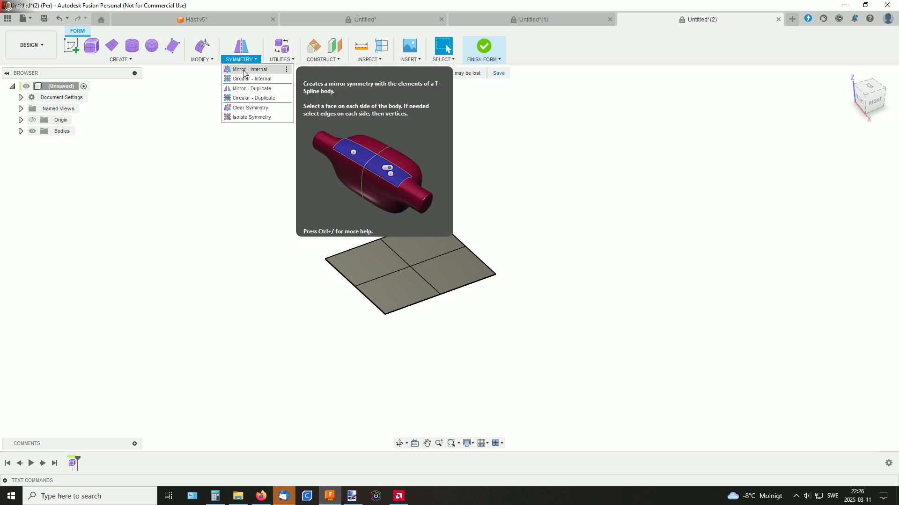
left_click(243, 70)
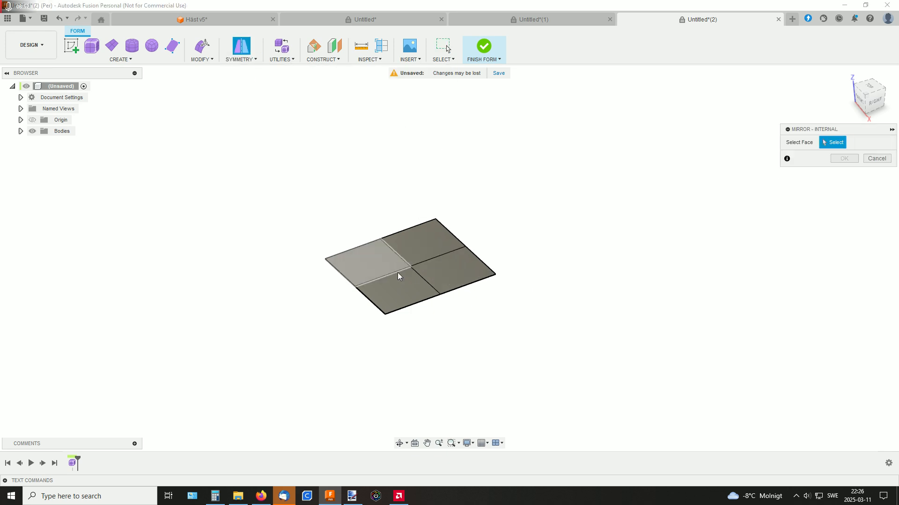
left_click(451, 271)
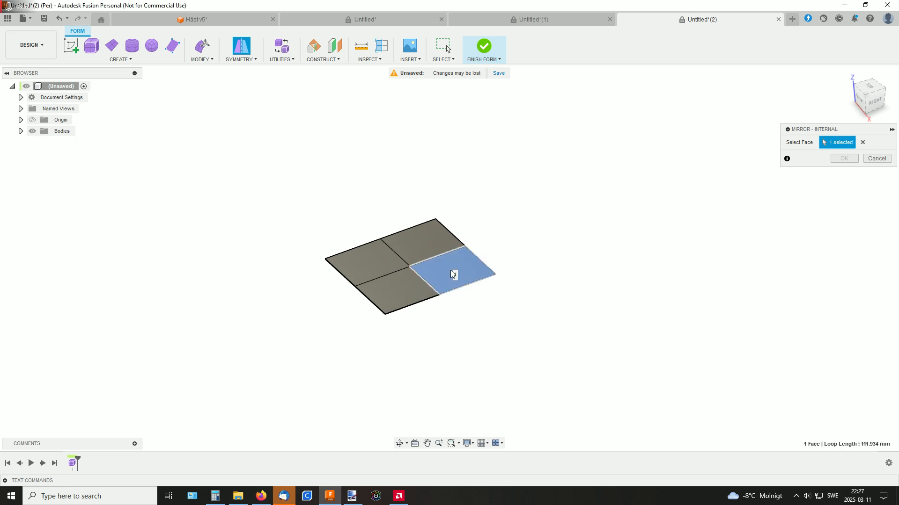
left_click(417, 241)
middle_click_drag(500, 240, 412, 266, "shift")
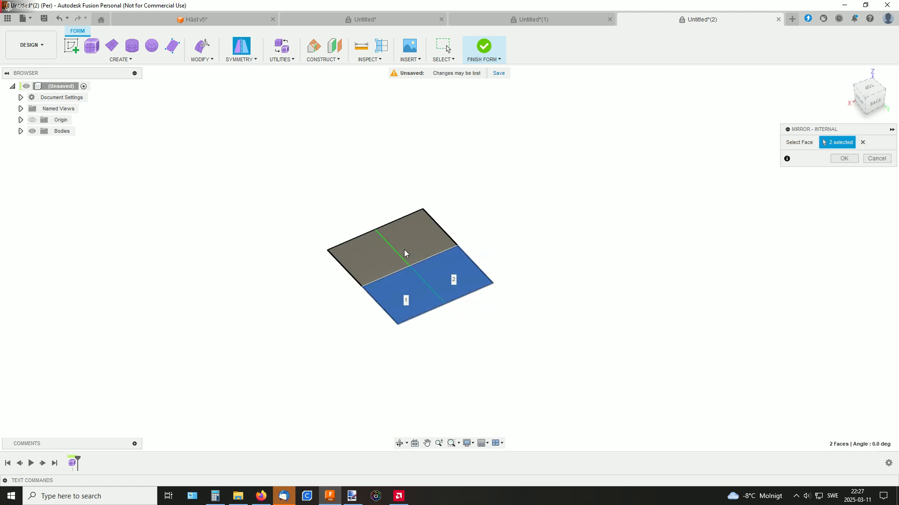
left_click(848, 159)
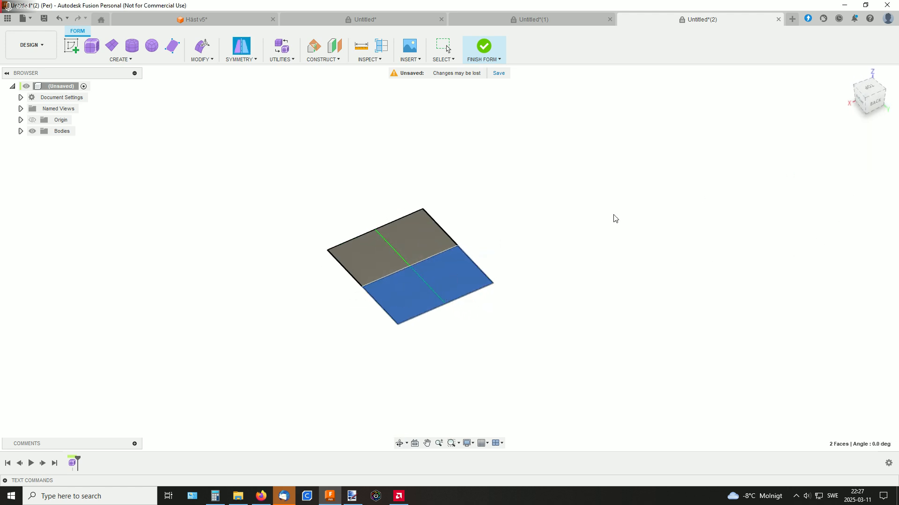
Start editing the form and raise the plane's near corner vertex by about 9 mm
middle_click_drag(614, 217, 475, 291, "shift")
left_click(471, 287)
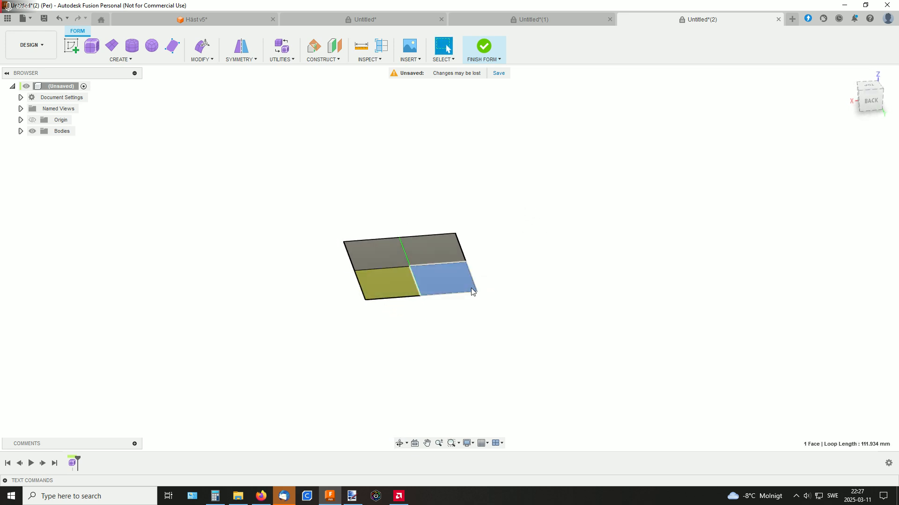
right_click(471, 288)
left_click(502, 275)
middle_click_drag(505, 239, 541, 210)
scroll(543, 239, "up", 4)
left_click(500, 282)
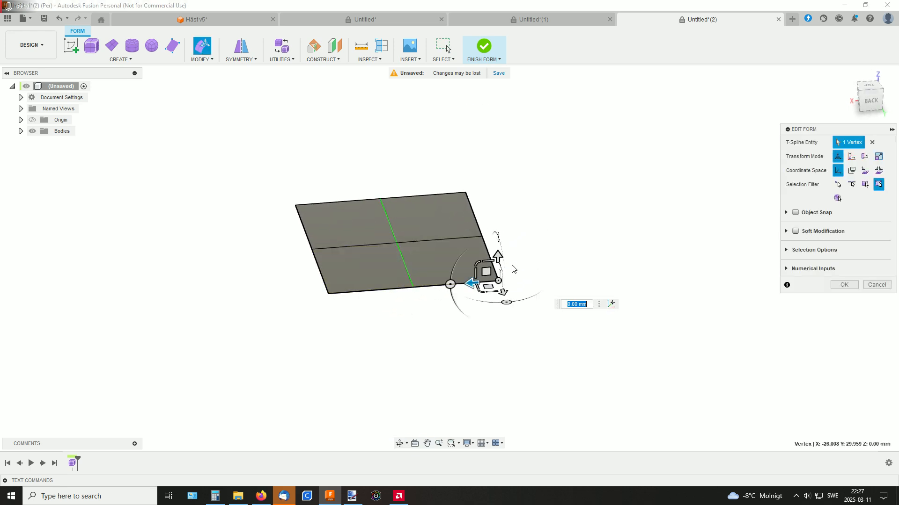
left_click_drag(498, 253, 498, 230)
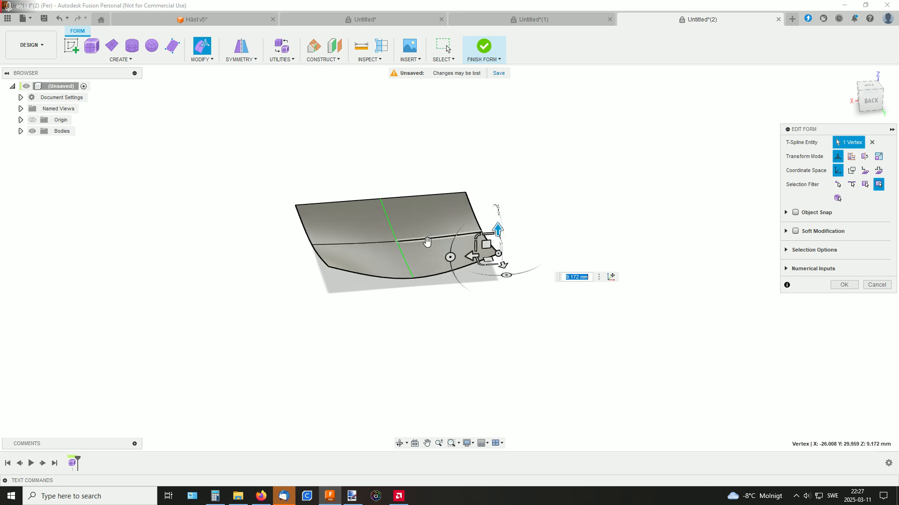
Raise the plane's rear side edge by about 13 mm and extrude both edges on that side outward by about 20 mm
left_click(300, 221)
left_click_drag(303, 200, 302, 159)
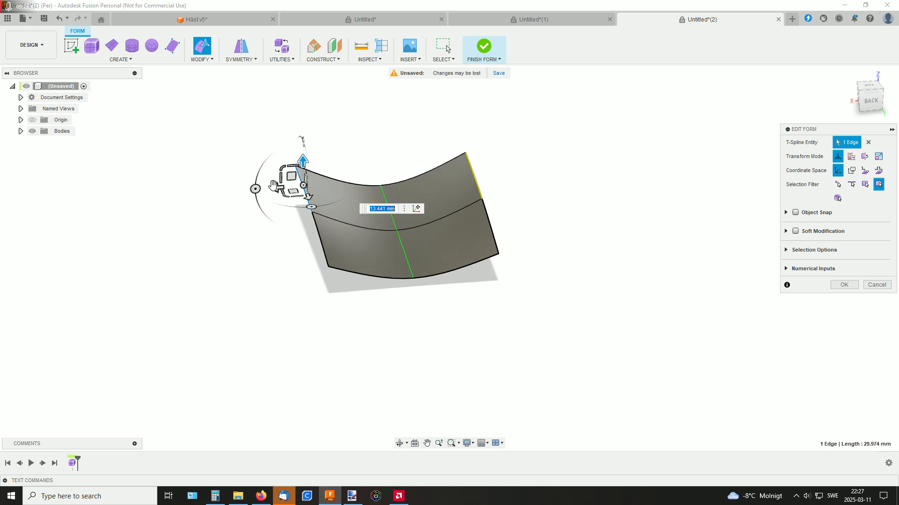
left_click(319, 236, "shift")
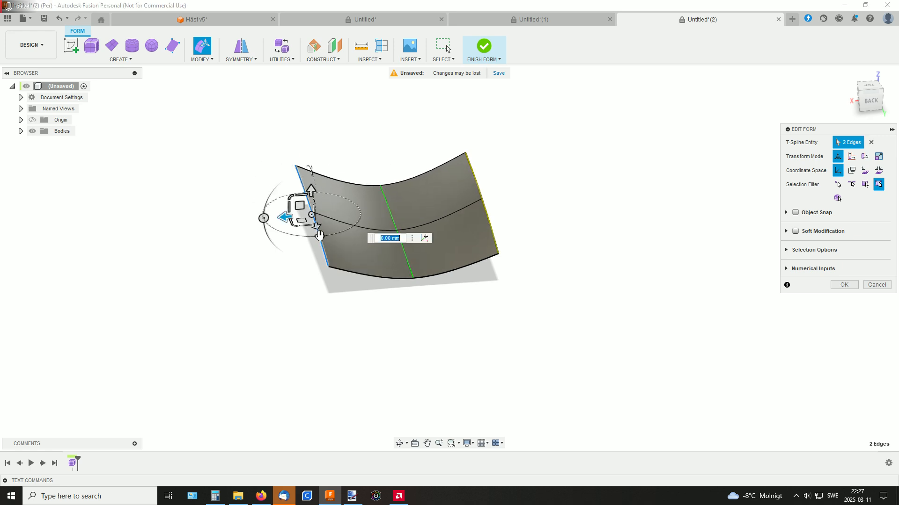
left_click_drag(284, 217, 220, 224)
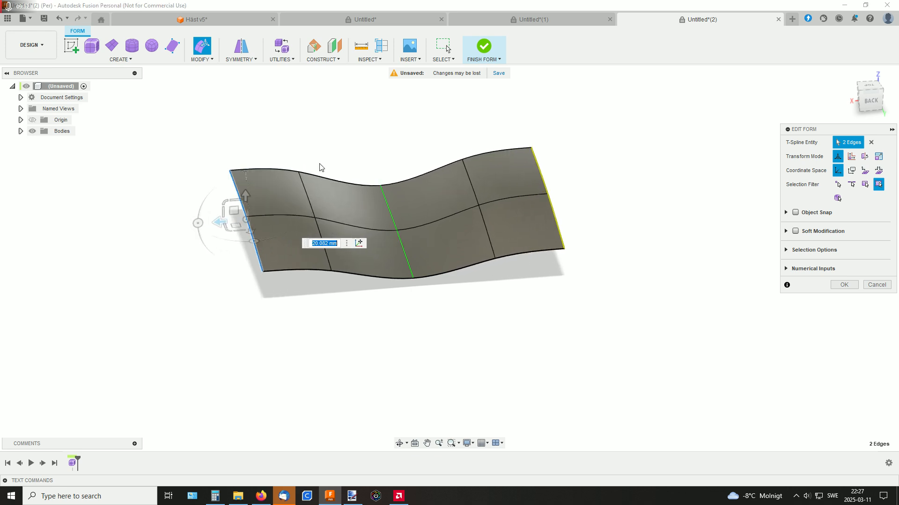
Extrude the outermost rear end edge lengthwise away from the plane into a projecting strip
middle_click_drag(322, 166, 334, 175, "shift")
left_click(261, 187)
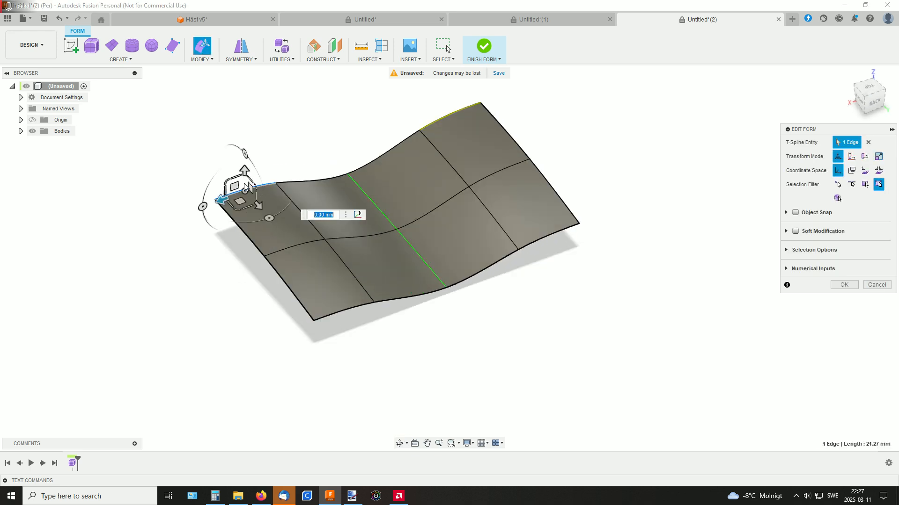
left_click_drag(261, 207, 208, 131)
middle_click_drag(341, 145, 377, 121, "shift")
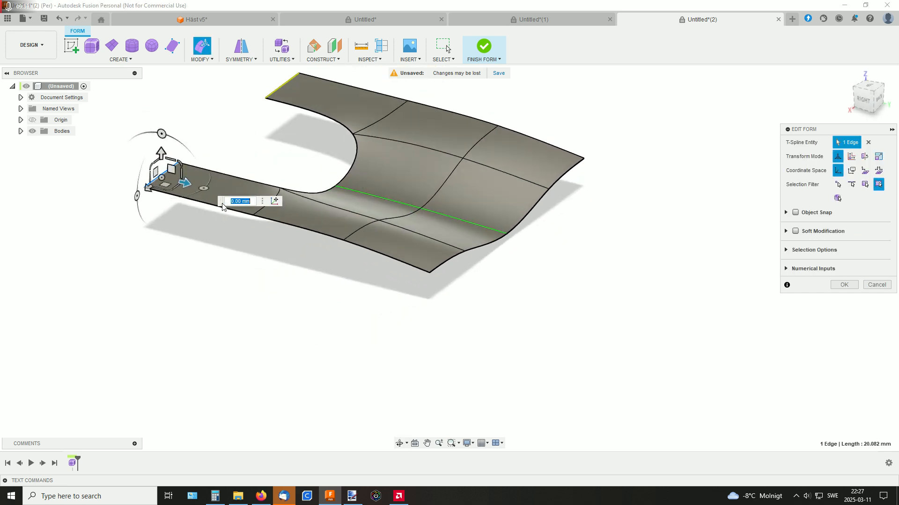
Try to extrude the full run of three outer side edges straight up into a wall
double_click(211, 207)
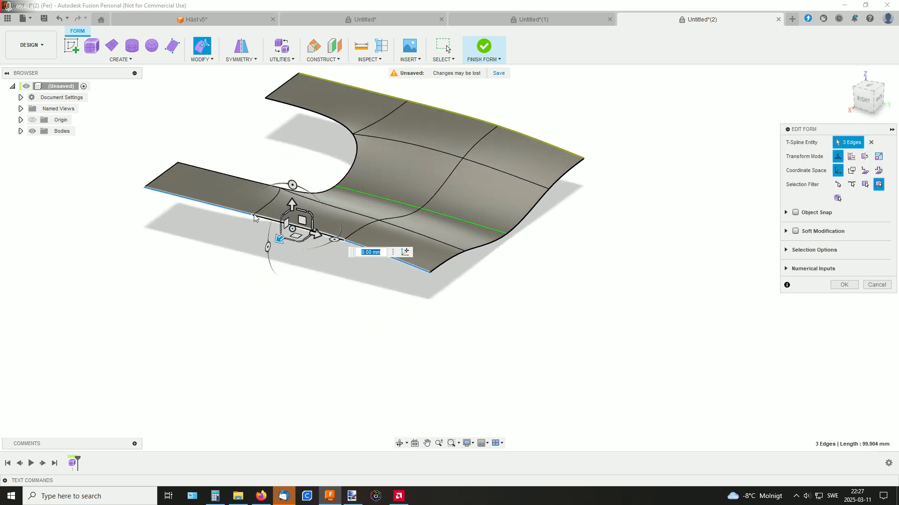
left_click_drag(290, 204, 291, 125)
middle_click_drag(601, 181, 581, 234, "shift")
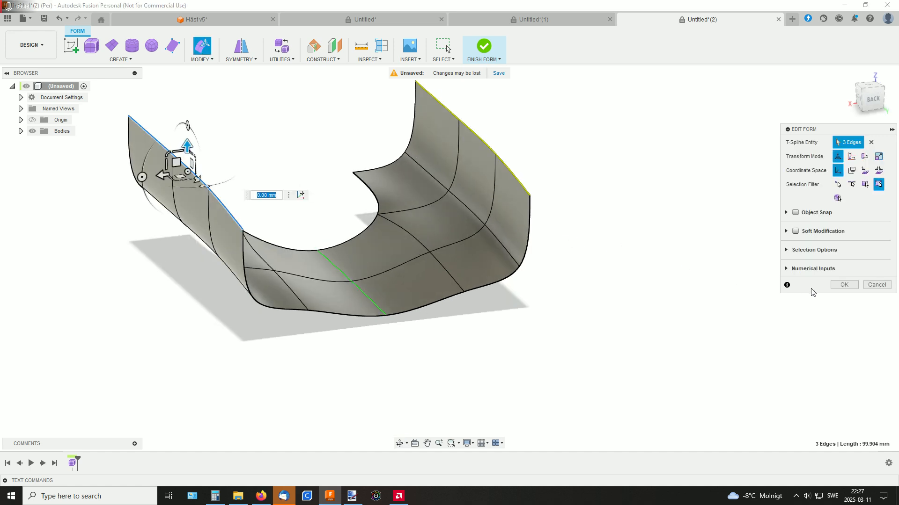
left_click(873, 285)
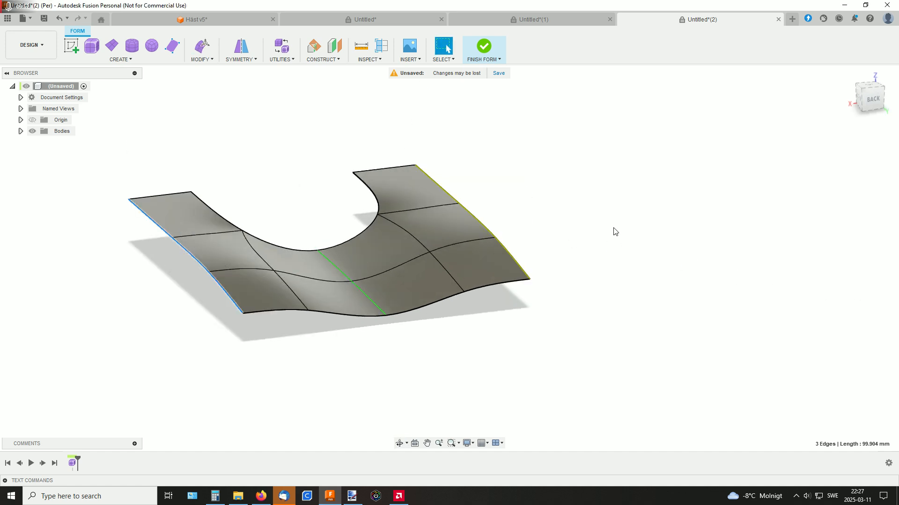
Delete the whole mirrored plane body from the form
double_click(330, 280)
double_click(353, 260)
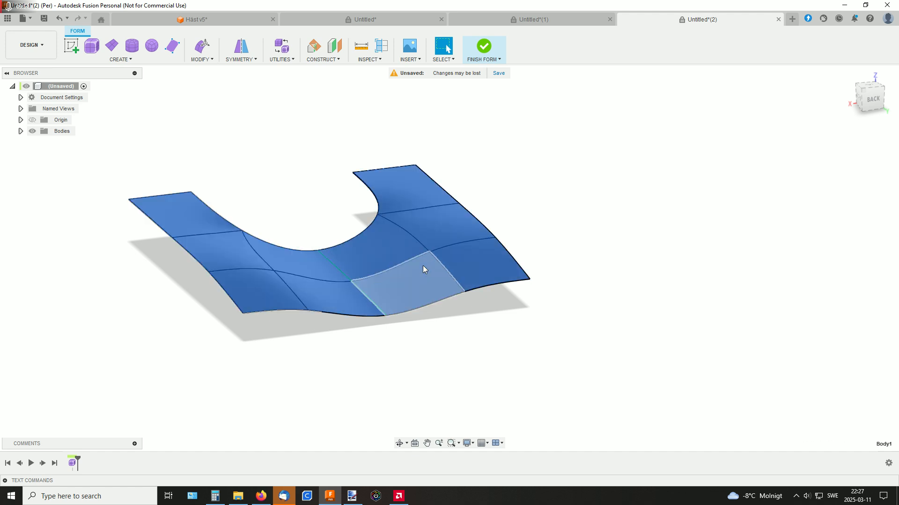
key("Delete")
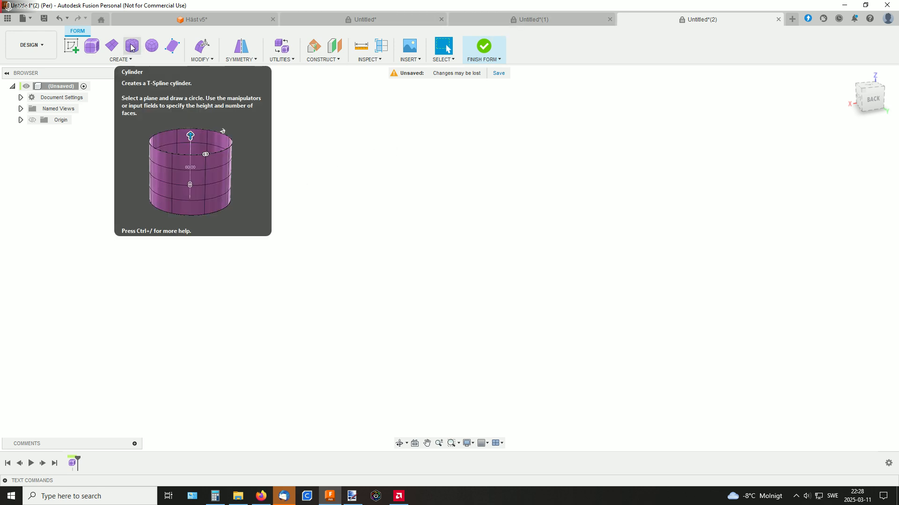
Create an origin-centred cylinder about 64 mm in diameter and 43 mm high, with eight diameter faces and four height faces
left_click(121, 60)
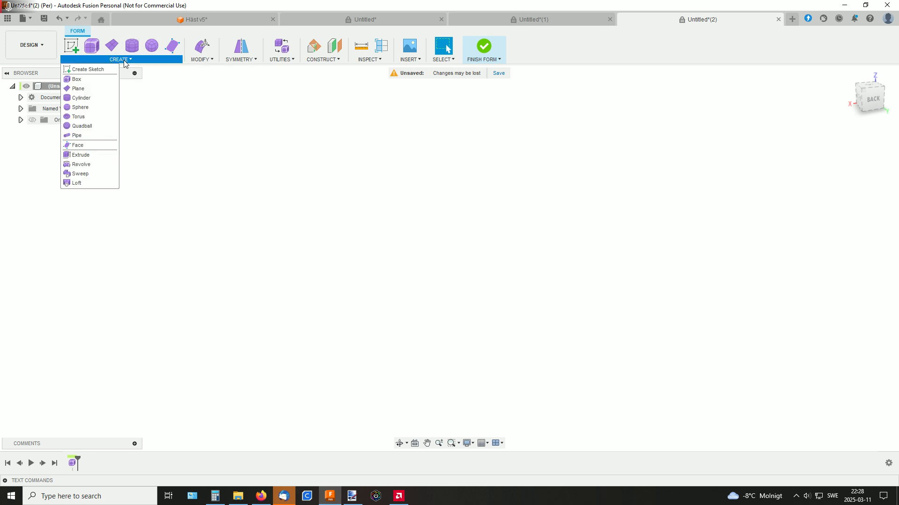
left_click(80, 99)
left_click(347, 304)
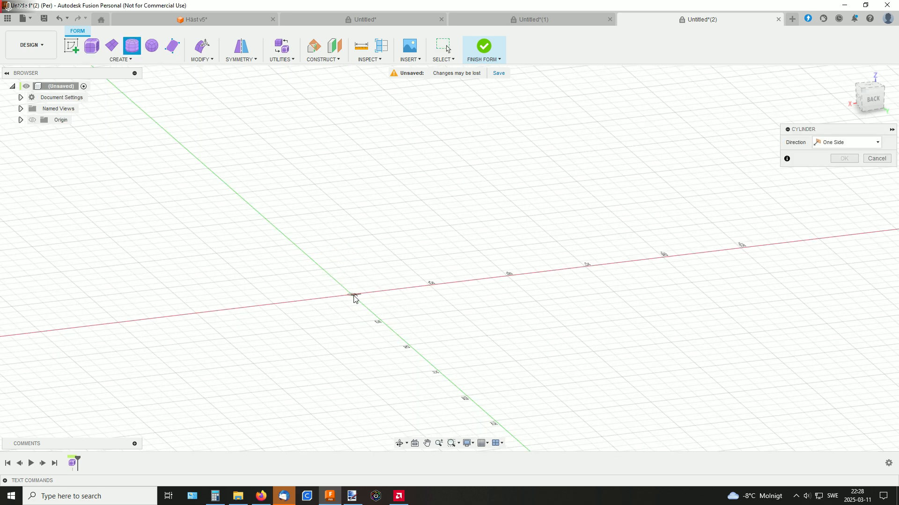
left_click(354, 295)
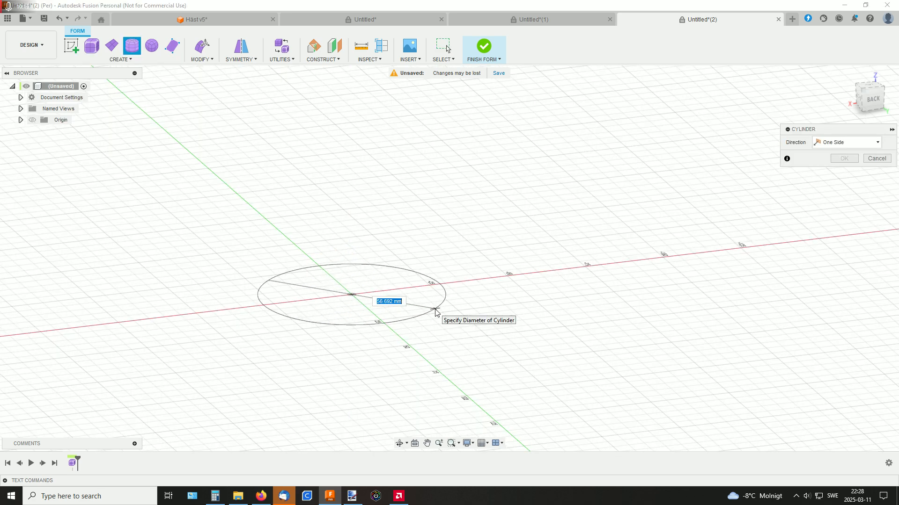
left_click(435, 312)
middle_click_drag(498, 250, 588, 215, "shift")
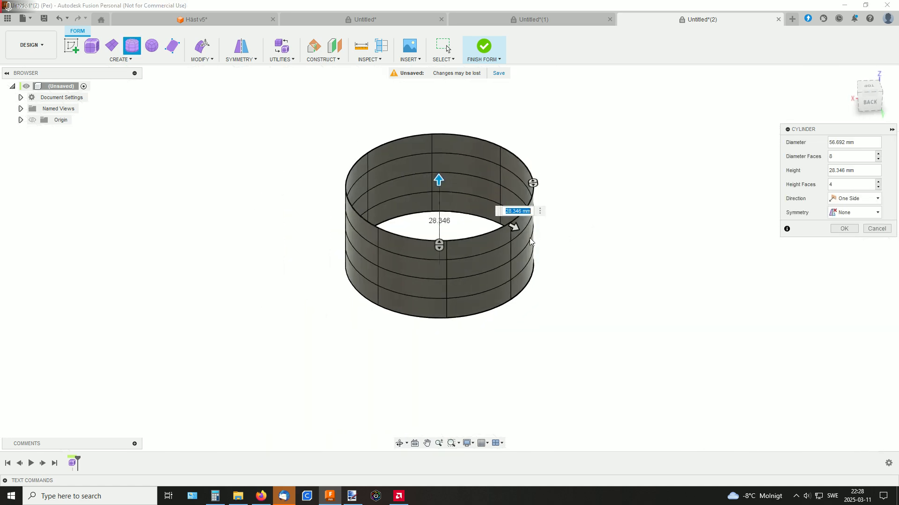
left_click_drag(513, 229, 526, 232)
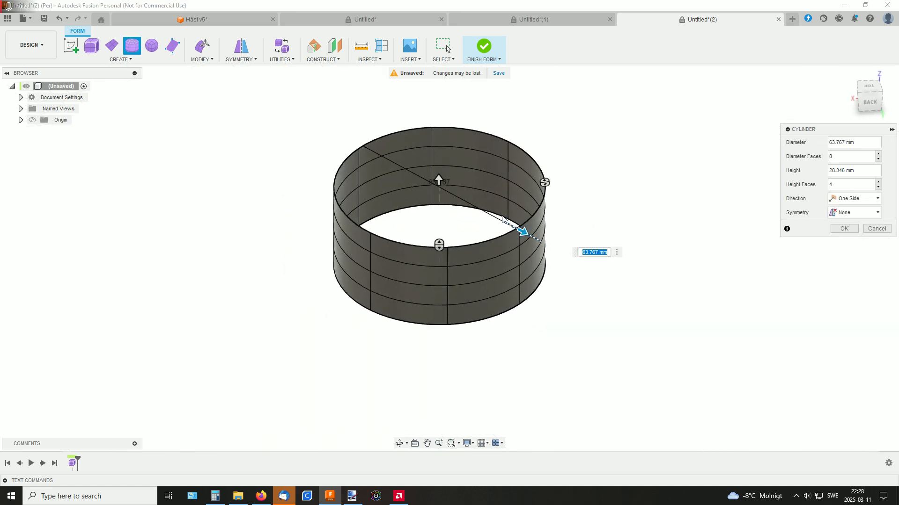
left_click_drag(439, 177, 439, 139)
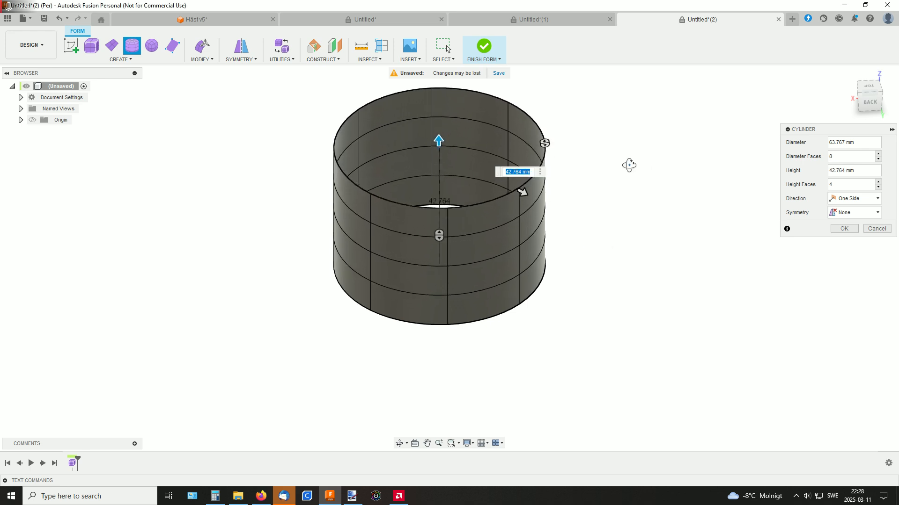
middle_click_drag(520, 189, 626, 160, "shift")
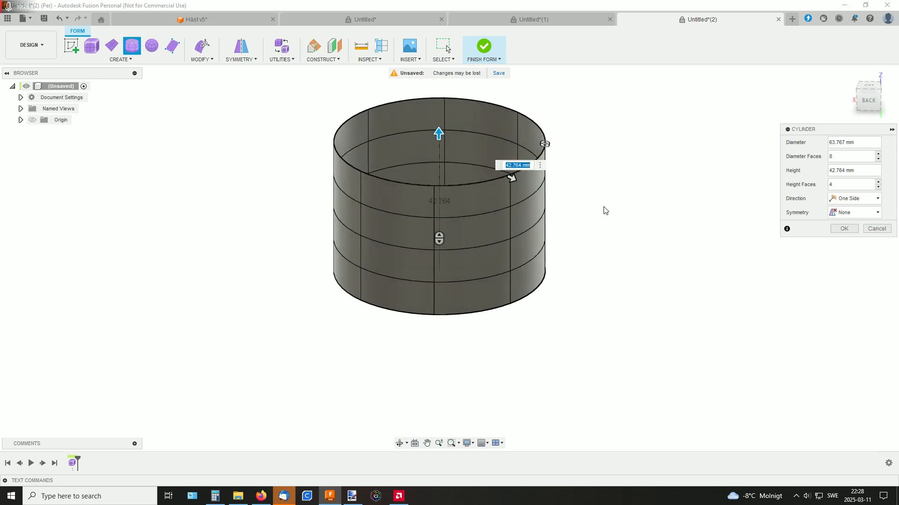
middle_click_drag(604, 211, 594, 258)
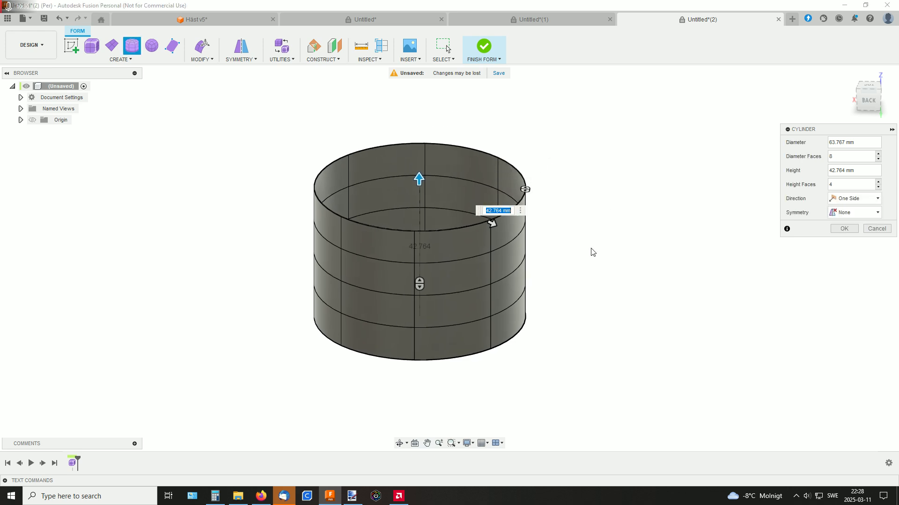
Review the symmetry options, examine the ruffled dome body in its own document, and return to the cylinder's design
left_click(241, 60)
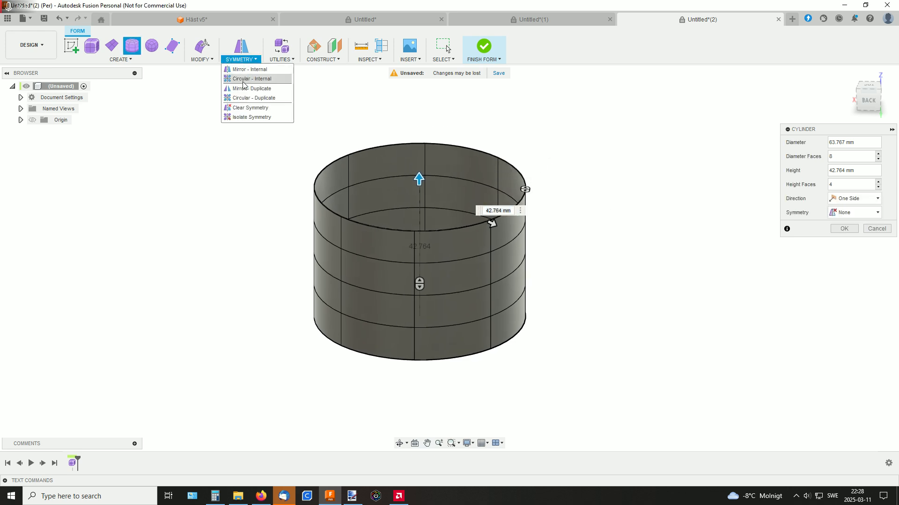
mouse_move(584, 166)
middle_mouse_down("shift")
mouse_move(594, 172)
mouse_move(583, 172)
middle_mouse_up("shift")
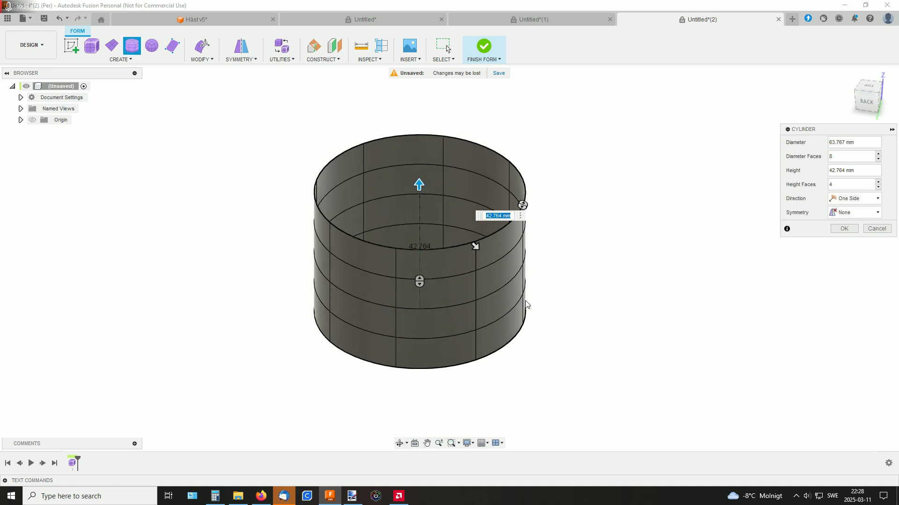
left_click(376, 18)
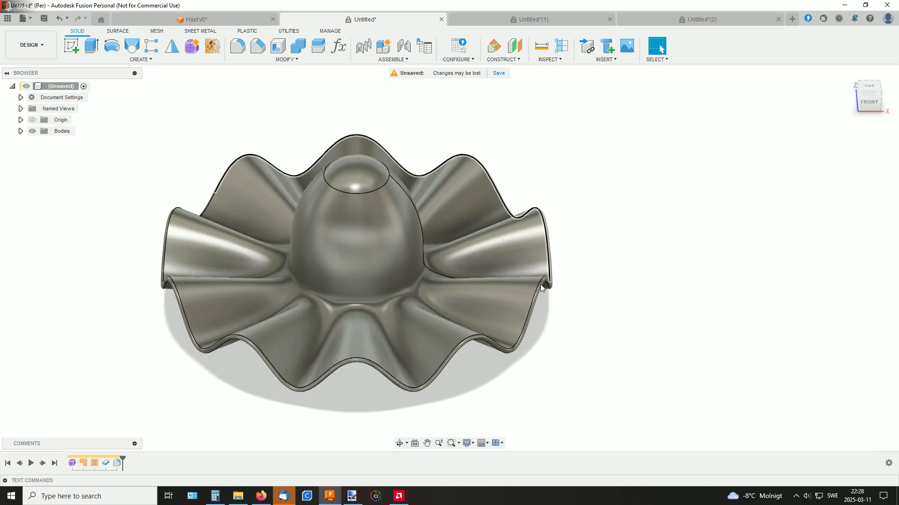
left_click(686, 20)
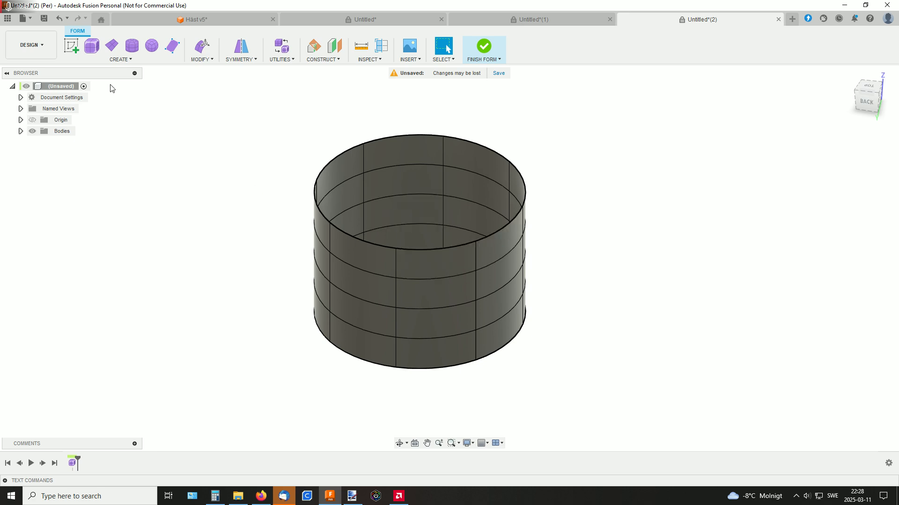
Undo the cylinder and draw a new origin-centred one on the horizontal plane, about 57 mm in diameter
left_click(56, 20)
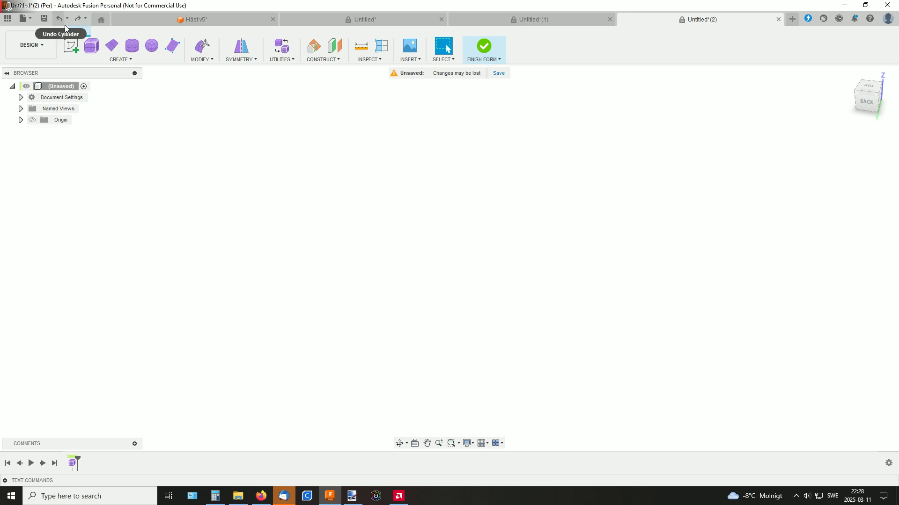
left_click(132, 53)
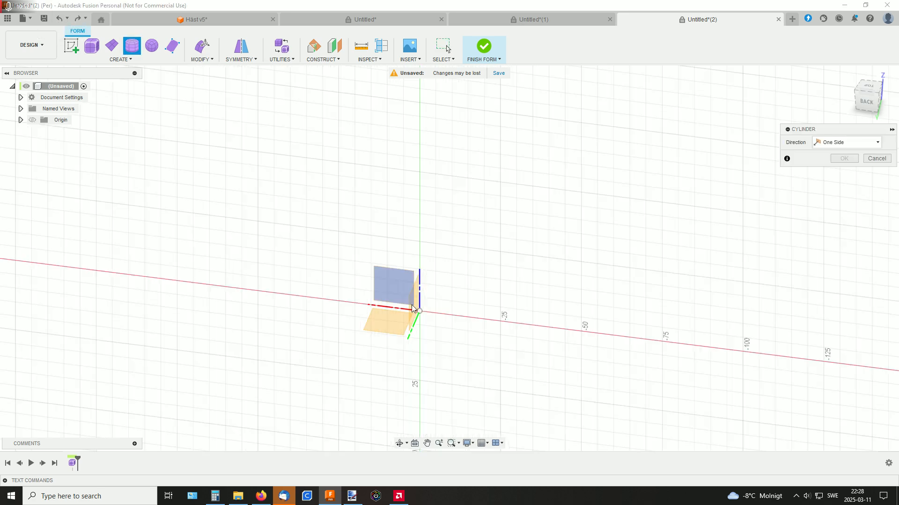
left_click(401, 322)
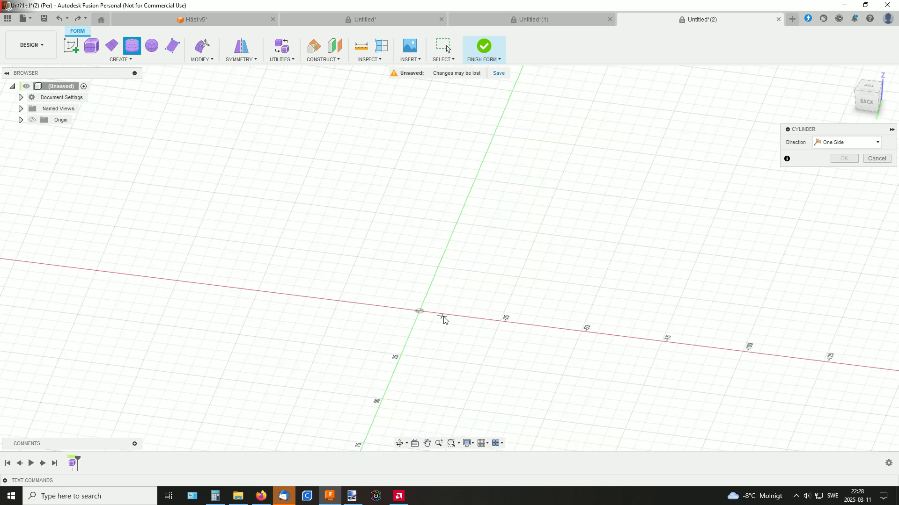
left_click(420, 311)
left_click(497, 281)
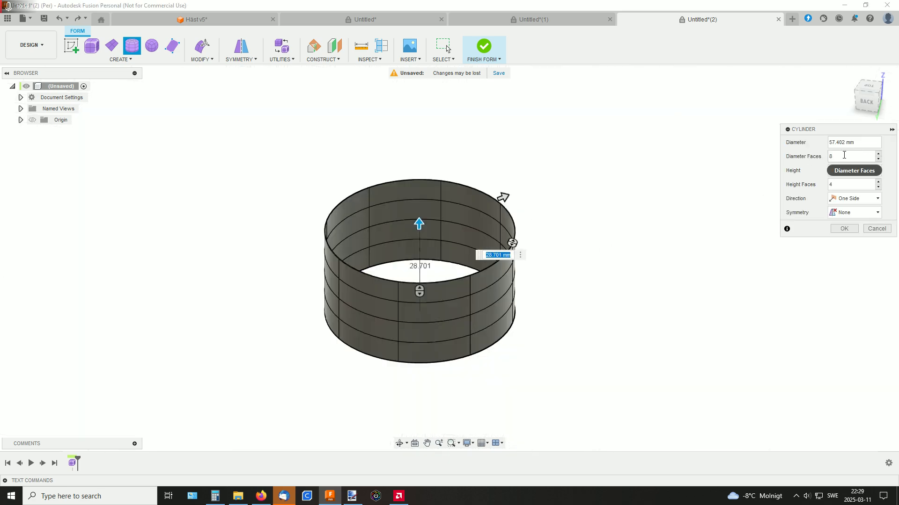
Set the cylinder's diameter faces to 30 and create it with four height faces, one-sided and without symmetry
left_click_drag(836, 156, 818, 158)
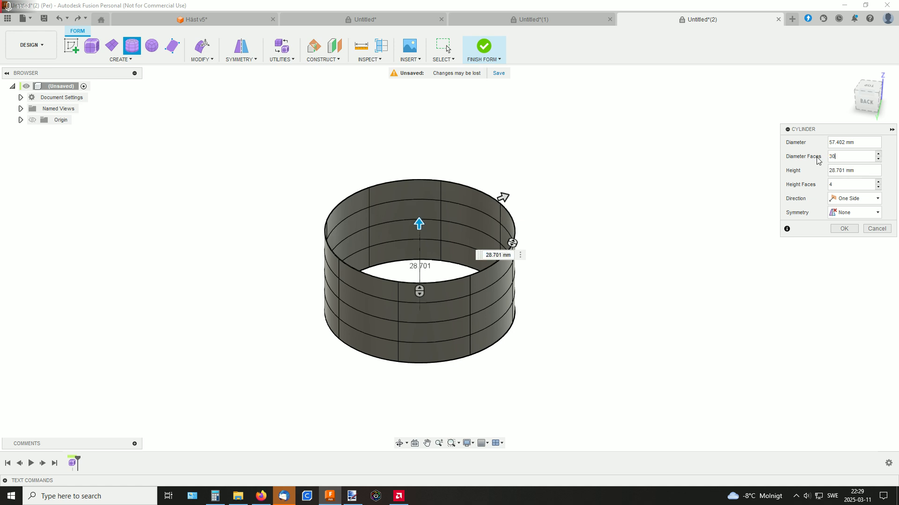
type("30")
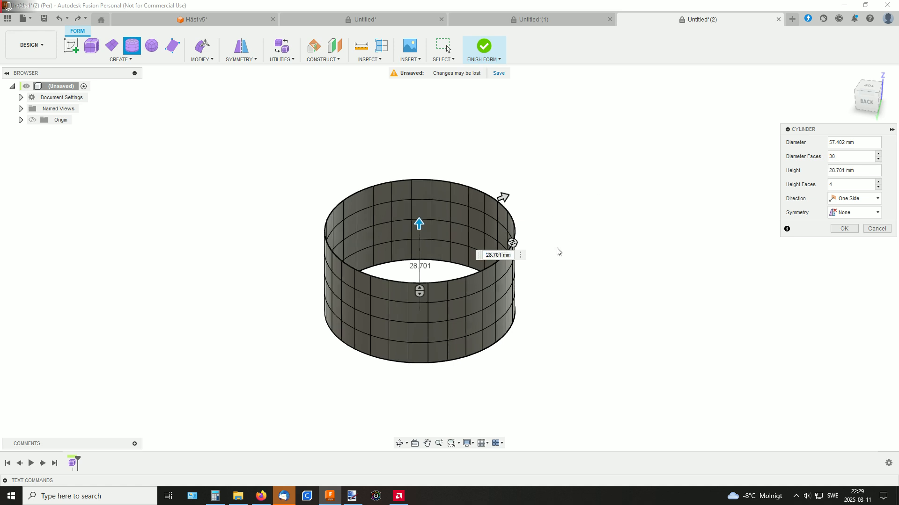
middle_click_drag(557, 239, 559, 220)
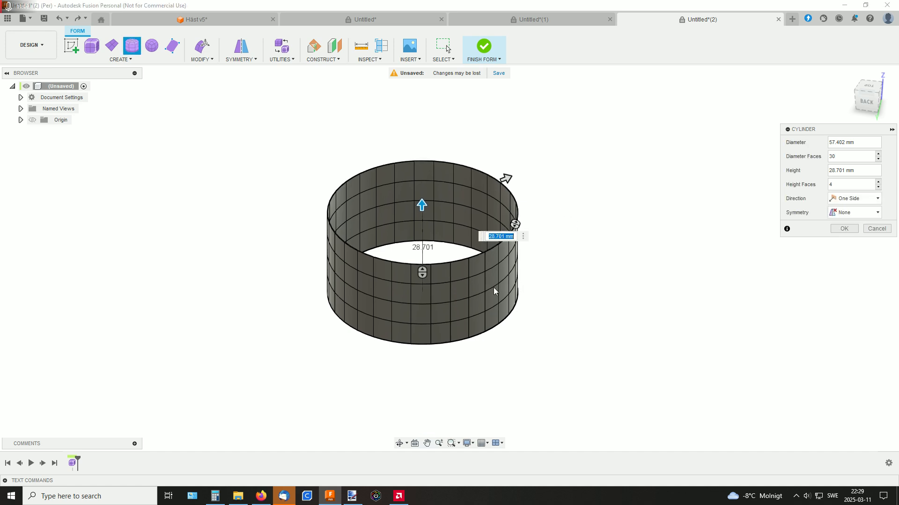
middle_click_drag(558, 264, 585, 269)
scroll(586, 252, "up", 3)
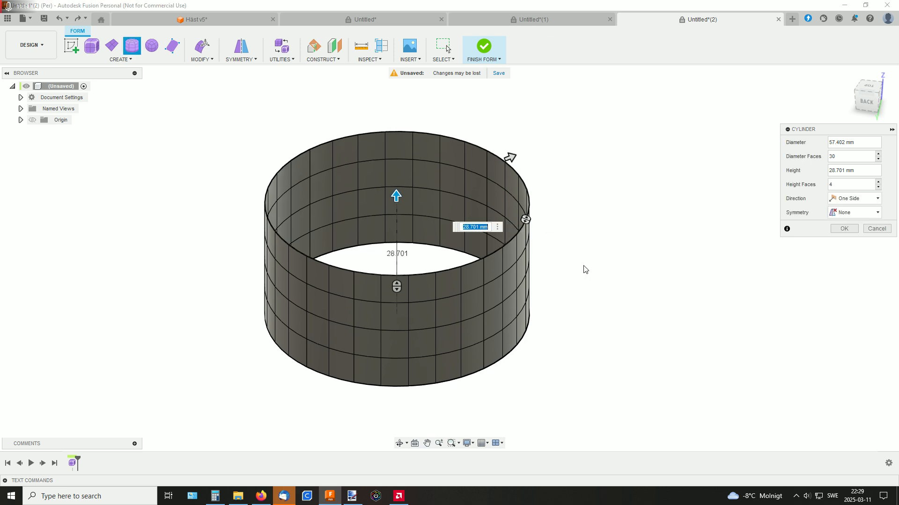
middle_click_drag(582, 261, 599, 253)
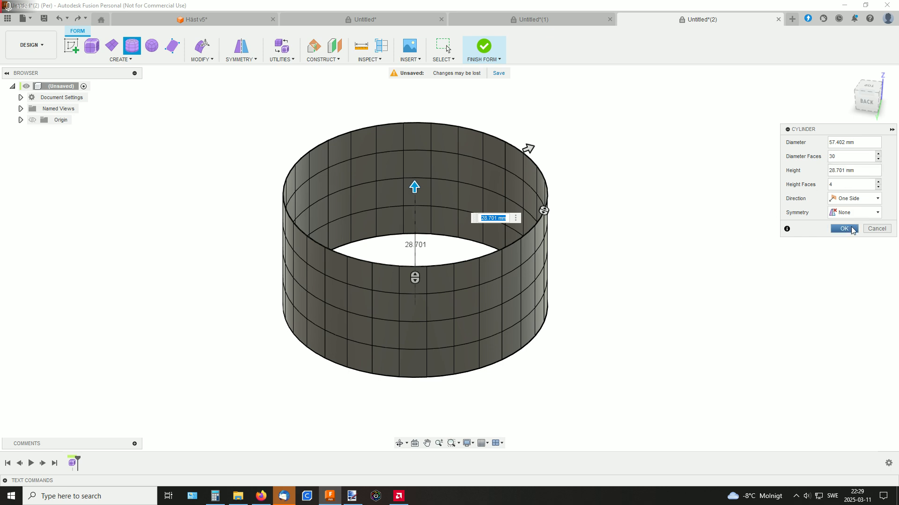
left_click(844, 228)
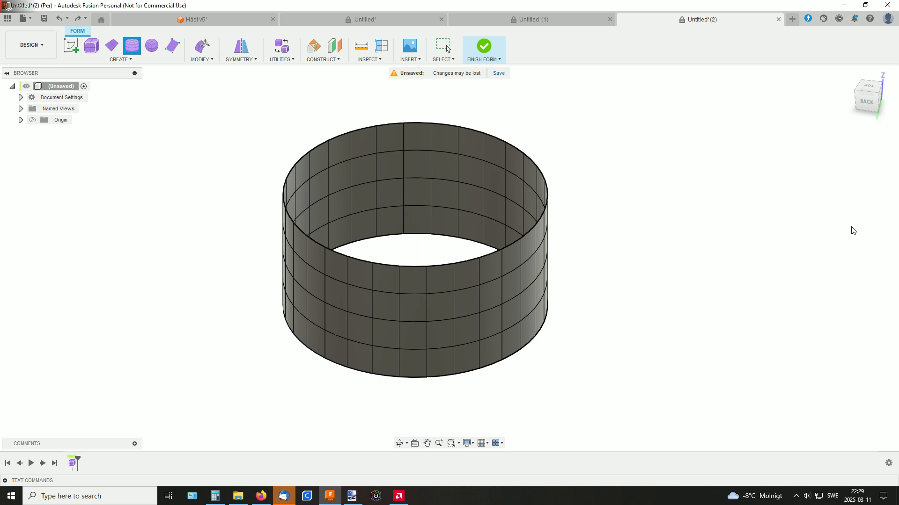
Apply internal circular symmetry to the cylinder, using a face in its outer wall and the 10-fold option
left_click(240, 52)
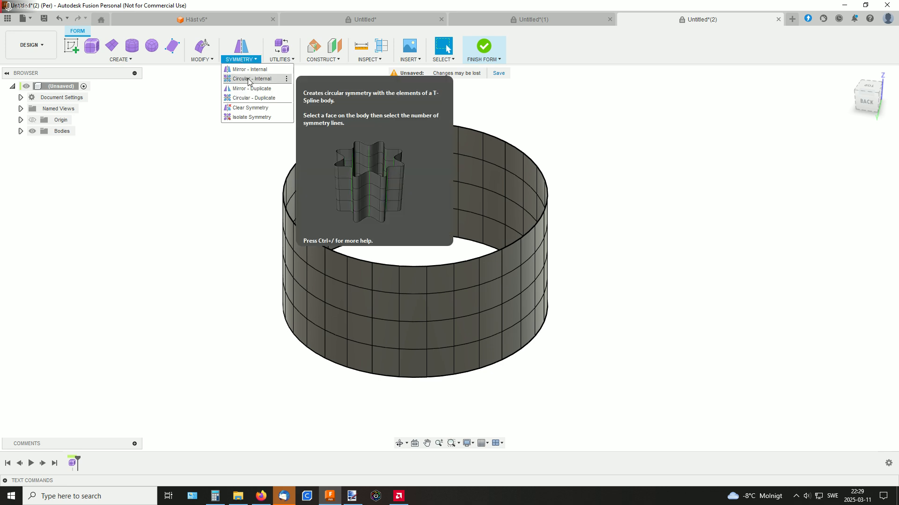
left_click(244, 79)
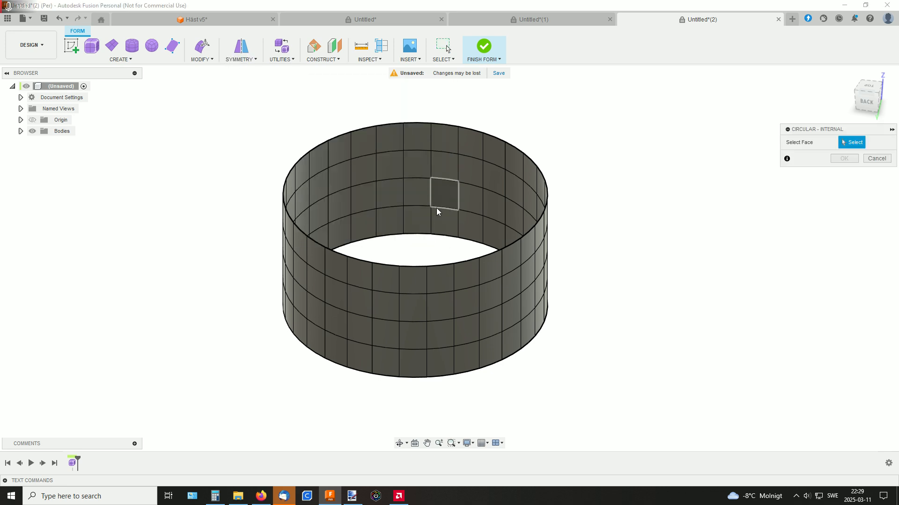
left_click(434, 299)
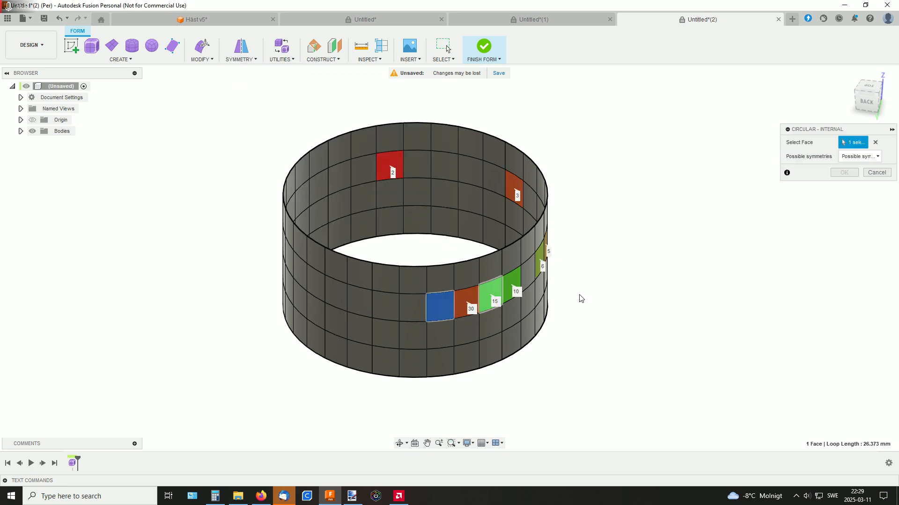
middle_click_drag(624, 265, 599, 267, "shift")
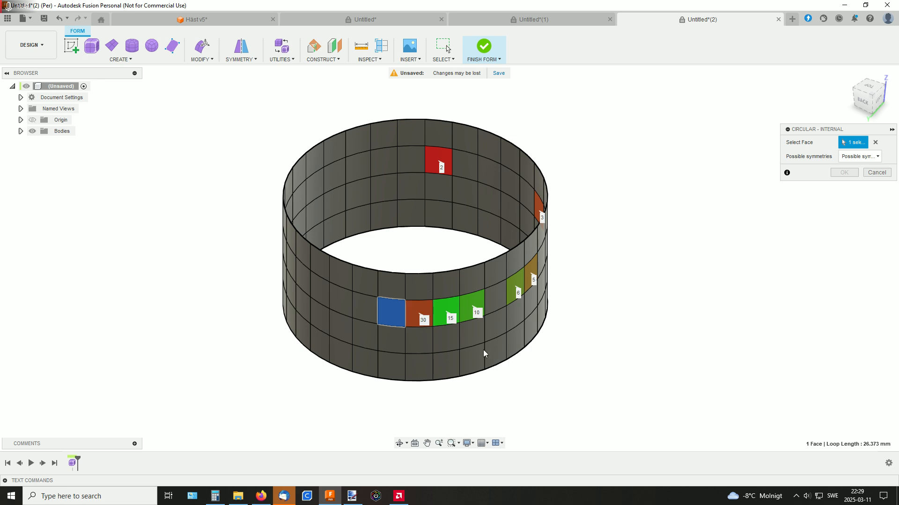
left_click(469, 307)
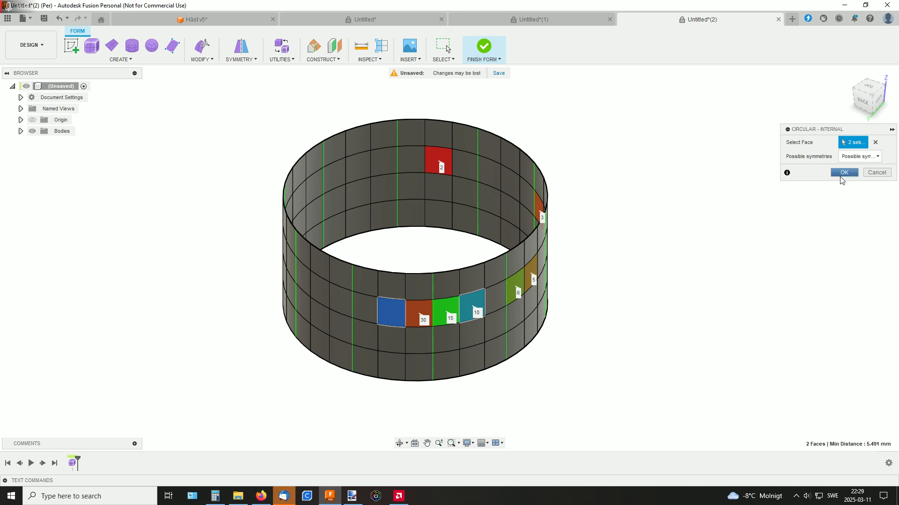
left_click(844, 172)
Try pulling a bottom-row face about 5 mm outward with Edit Form, undo the move and clear the selection
middle_click_drag(598, 263, 618, 259, "shift")
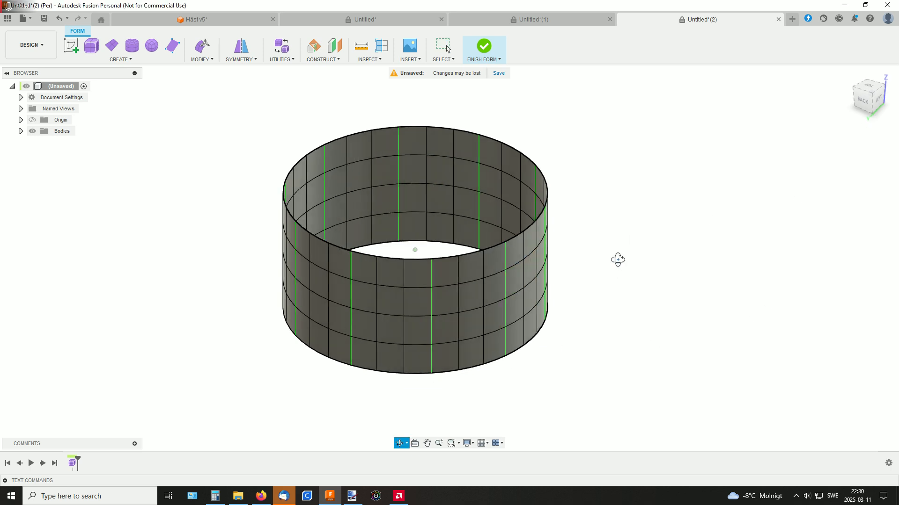
left_click(475, 351)
right_click(474, 351)
left_click(506, 338)
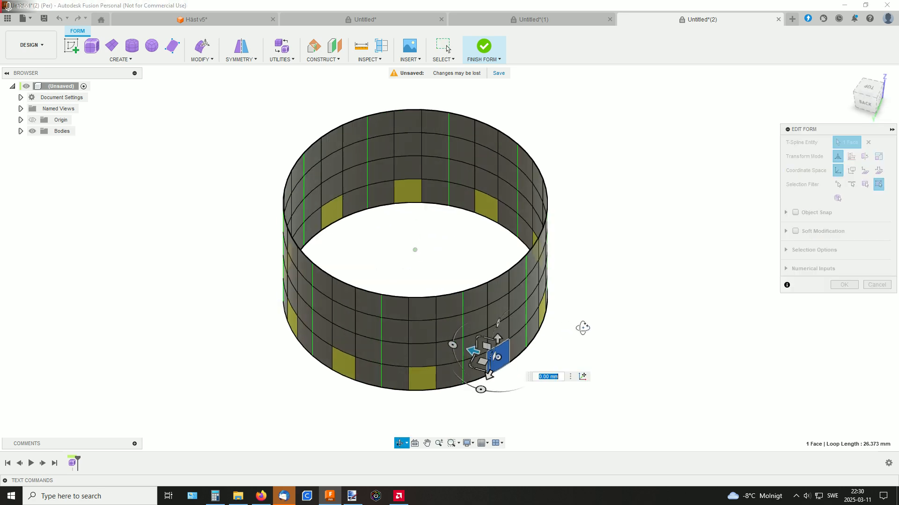
mouse_move(486, 357)
left_mouse_down()
mouse_move(516, 378)
mouse_move(506, 380)
mouse_move(514, 379)
mouse_move(498, 379)
mouse_move(527, 361)
mouse_move(492, 373)
mouse_move(518, 361)
left_mouse_up()
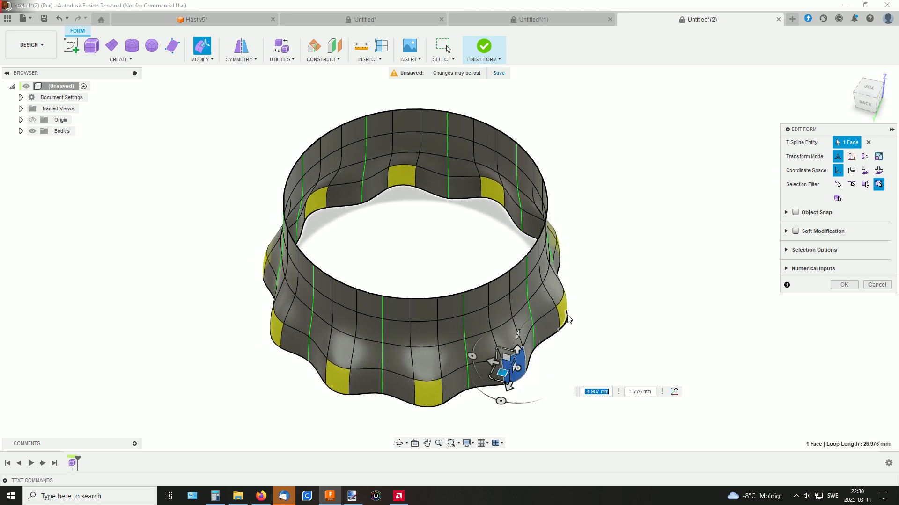
key("ctrl+z")
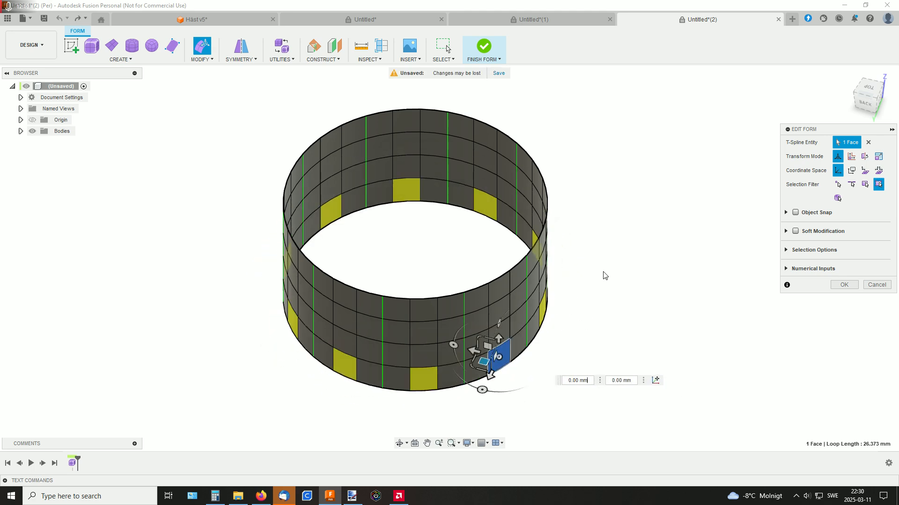
left_click(602, 266)
Scale the cylinder's bottom edge loop outward by 1.43 and extrude it to a factor of 2.453 as a wide brim
middle_click_drag(617, 271, 596, 243, "shift")
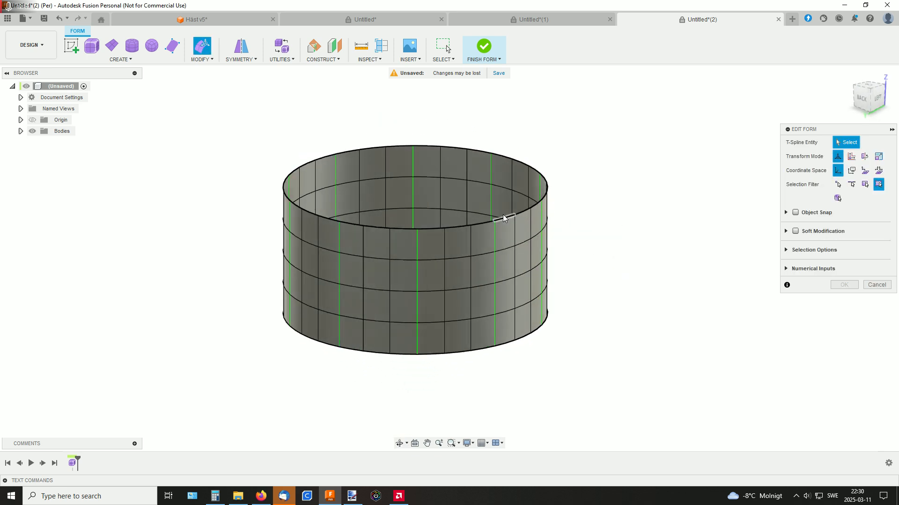
middle_click_drag(617, 225, 612, 225, "shift")
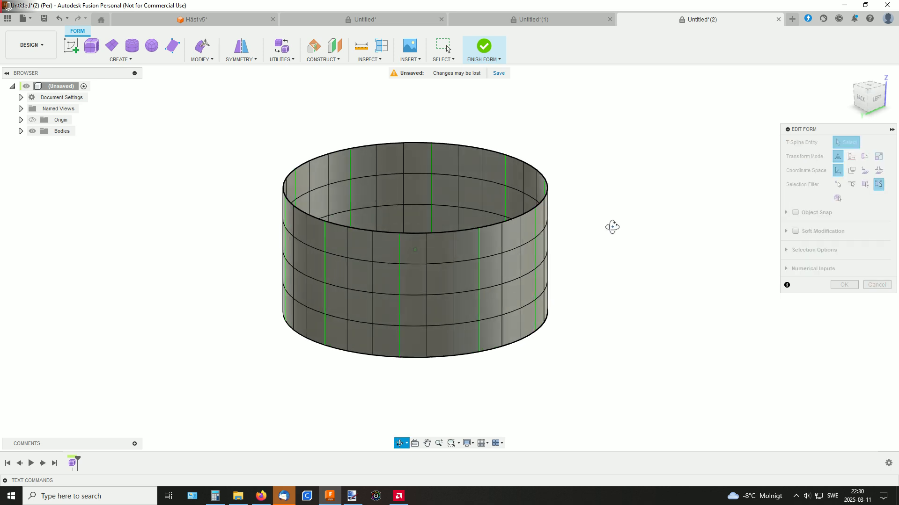
double_click(494, 352)
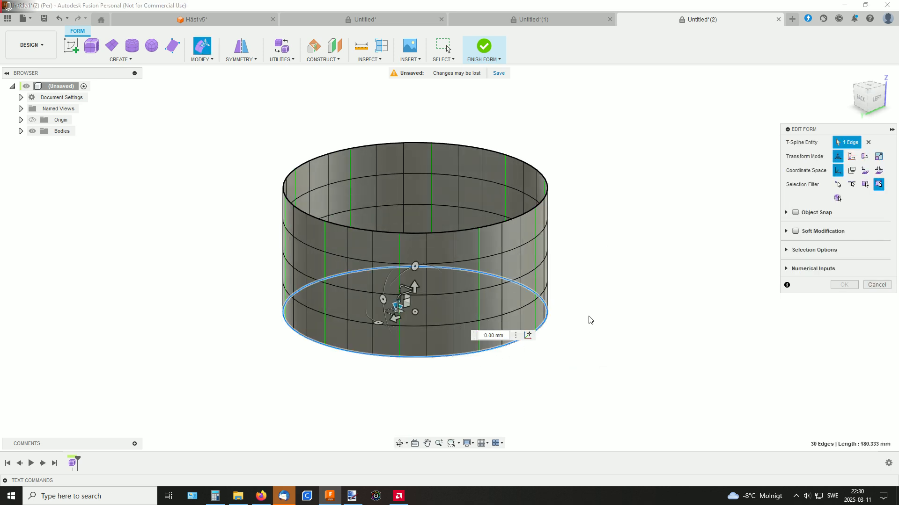
middle_click_drag(598, 287, 590, 316, "shift")
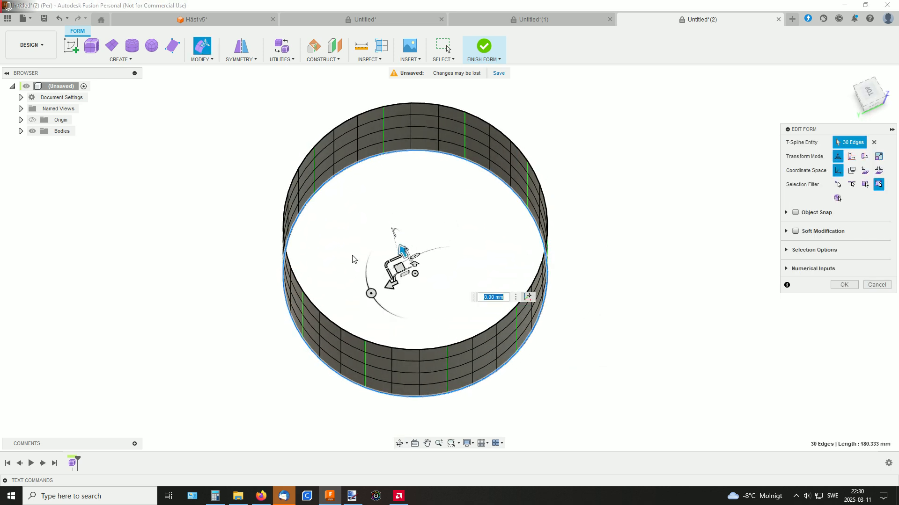
left_click_drag(385, 265, 378, 263)
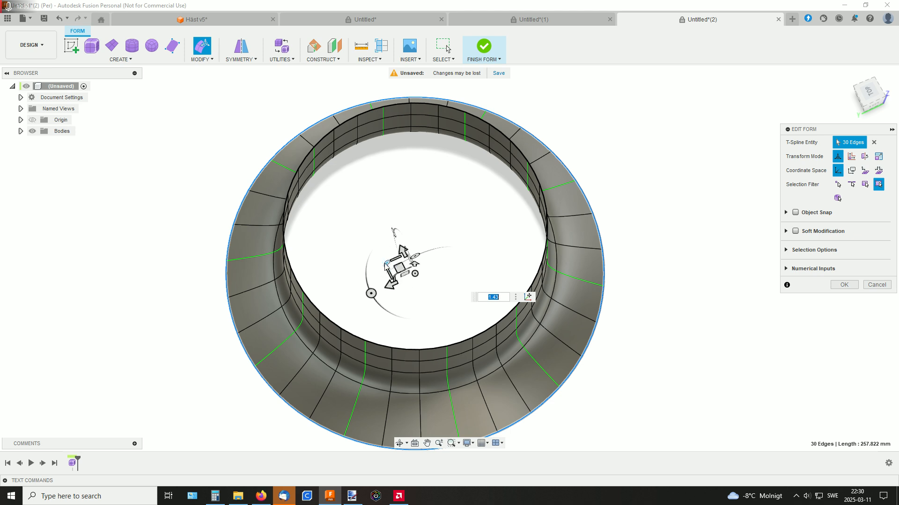
left_click_drag(385, 264, 369, 260)
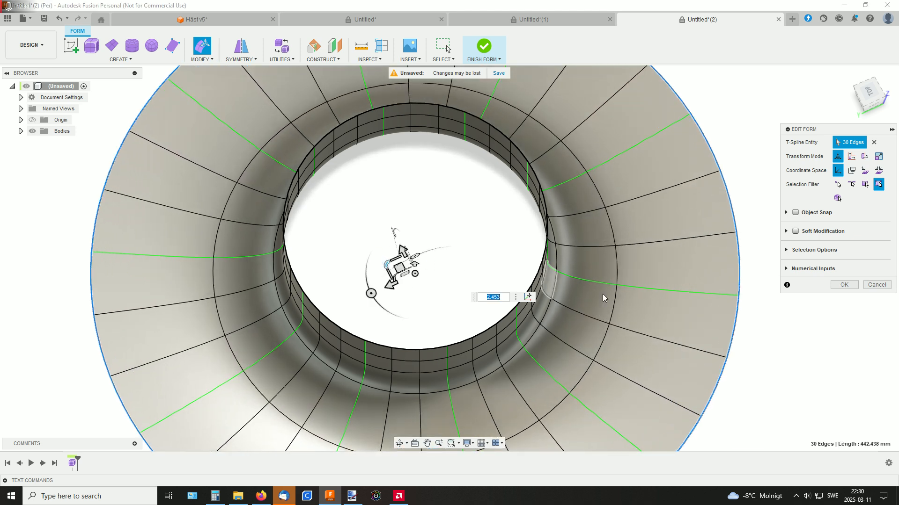
Raise the cylinder's top edge loop and scale it inward to about 121 mm in circumference
middle_click_drag(646, 281, 541, 250, "shift")
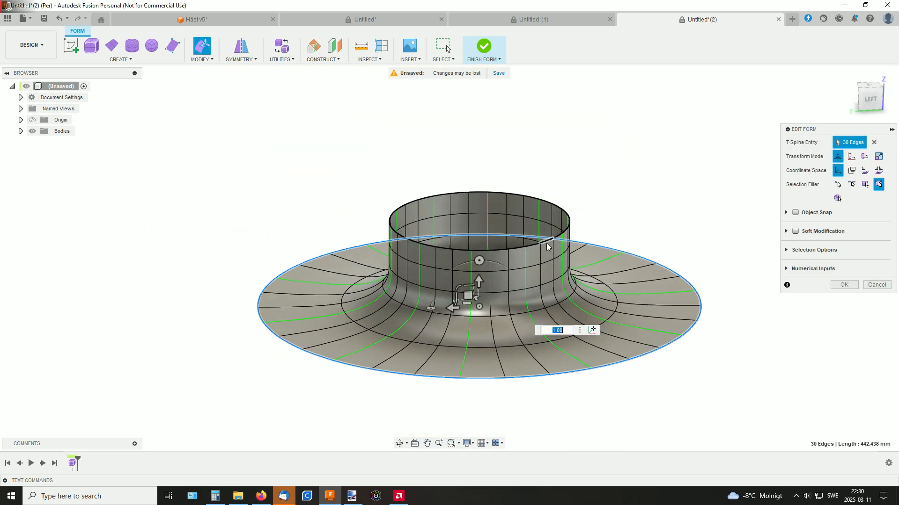
double_click(546, 243)
middle_click_drag(594, 192, 602, 187, "shift")
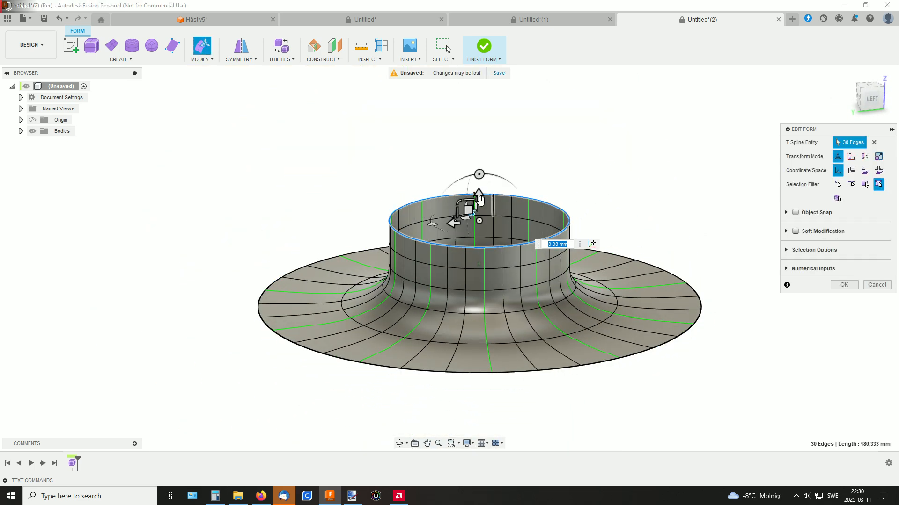
left_click_drag(479, 195, 480, 178)
middle_click_drag(561, 150, 557, 181)
left_click_drag(477, 209, 475, 192)
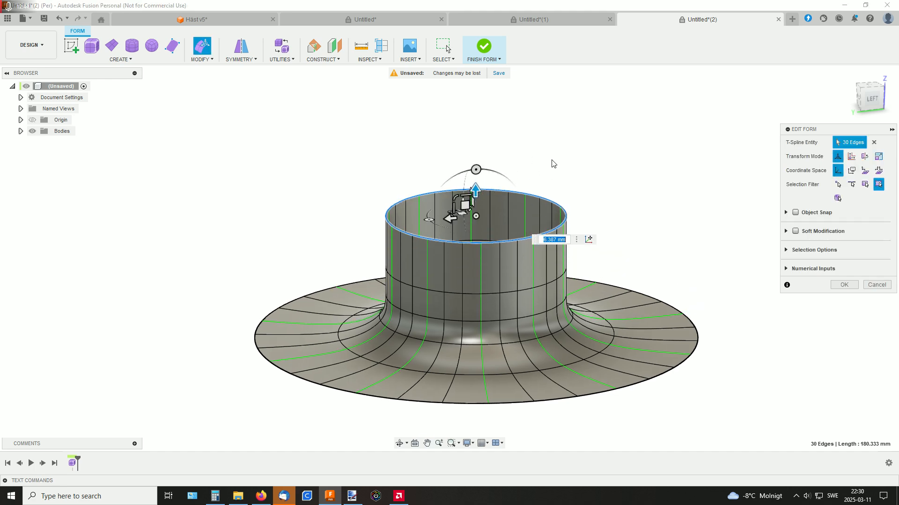
middle_click_drag(552, 161, 557, 201, "shift")
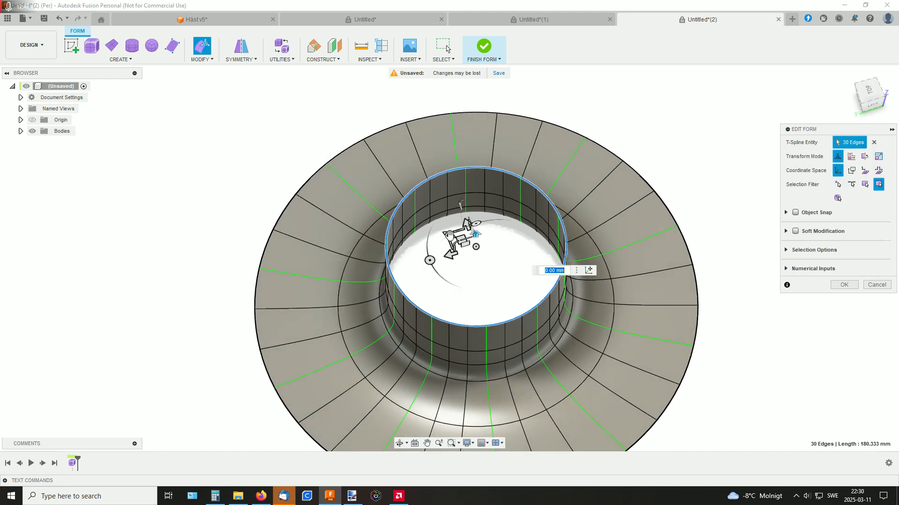
left_click_drag(448, 233, 458, 237)
middle_click_drag(545, 199, 541, 177, "shift")
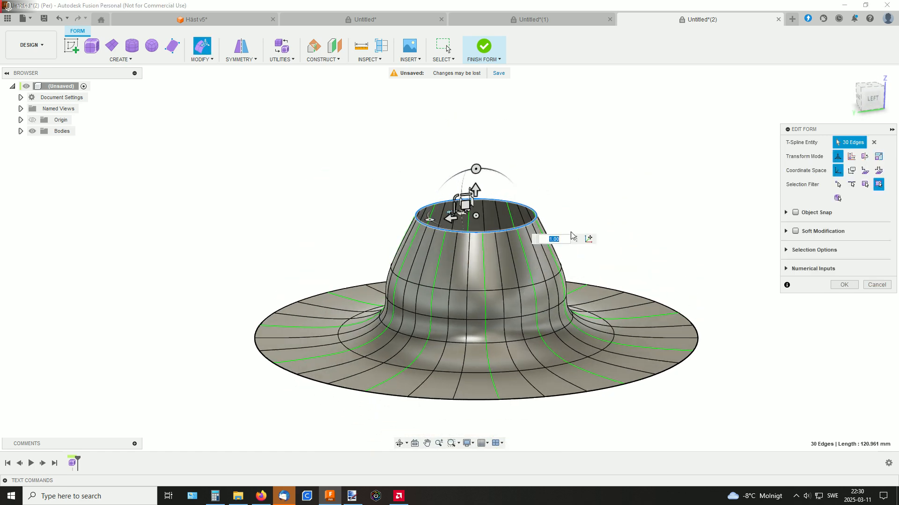
mouse_move(579, 213)
middle_mouse_down("shift")
mouse_move(571, 183)
mouse_move(580, 203)
mouse_move(566, 208)
middle_mouse_up("shift")
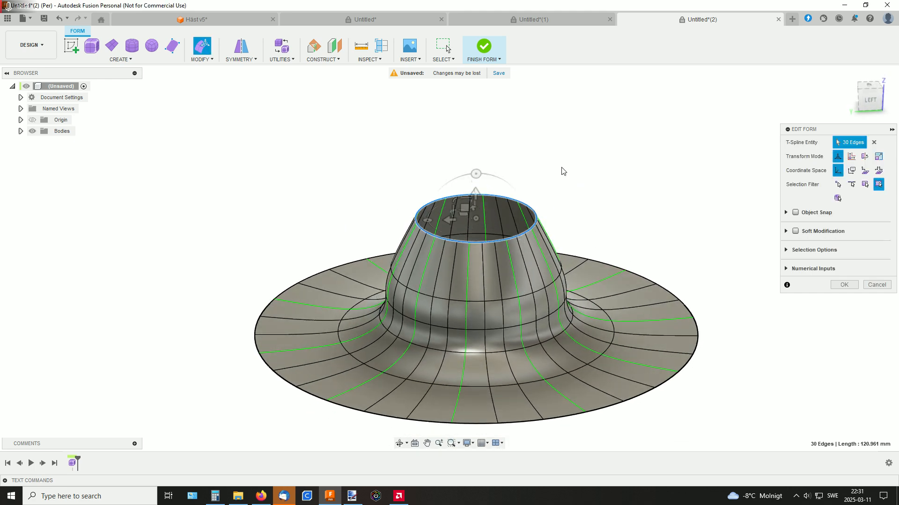
Raise and narrow the top edge loop in stages, extending it into a dome with a rim about 57 mm around
middle_click_drag(563, 171, 541, 217, "shift")
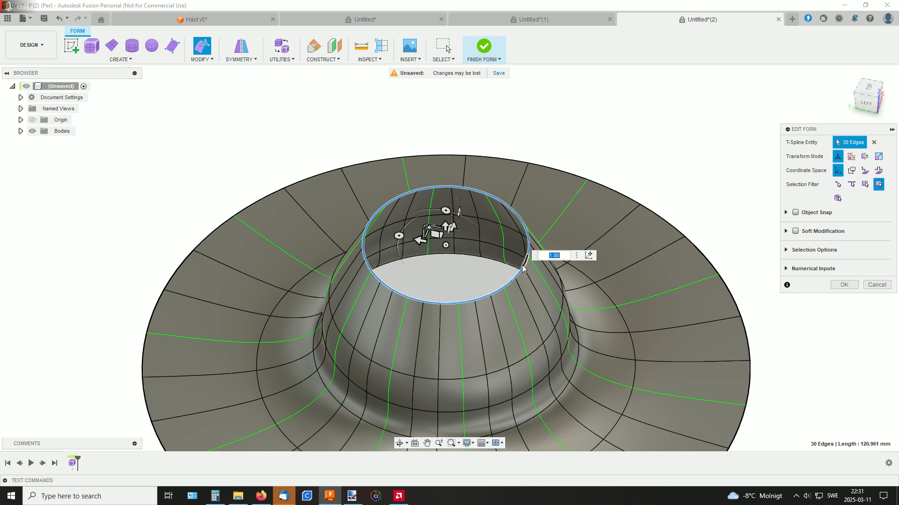
middle_click_drag(509, 223, 465, 193, "shift")
left_click_drag(467, 188, 467, 178)
middle_click_drag(509, 175, 479, 215, "shift")
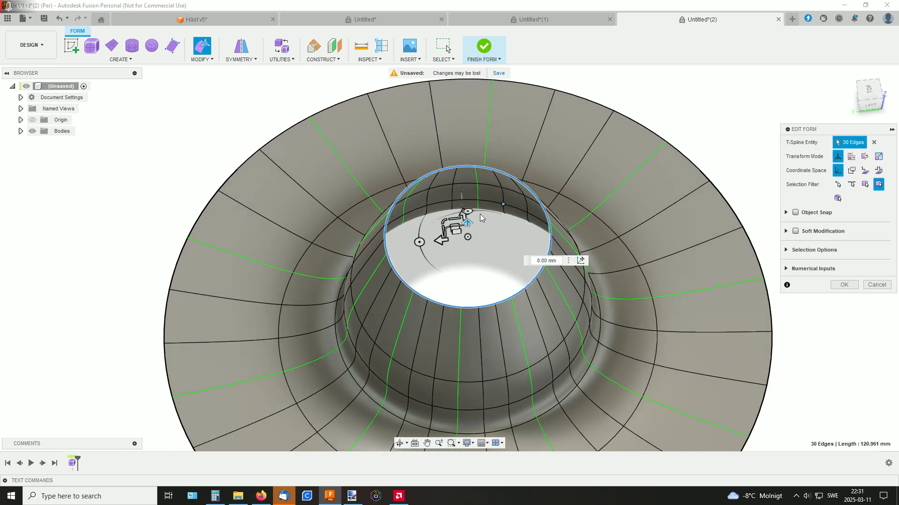
left_click_drag(444, 219, 455, 223)
middle_click_drag(496, 208, 466, 223, "shift")
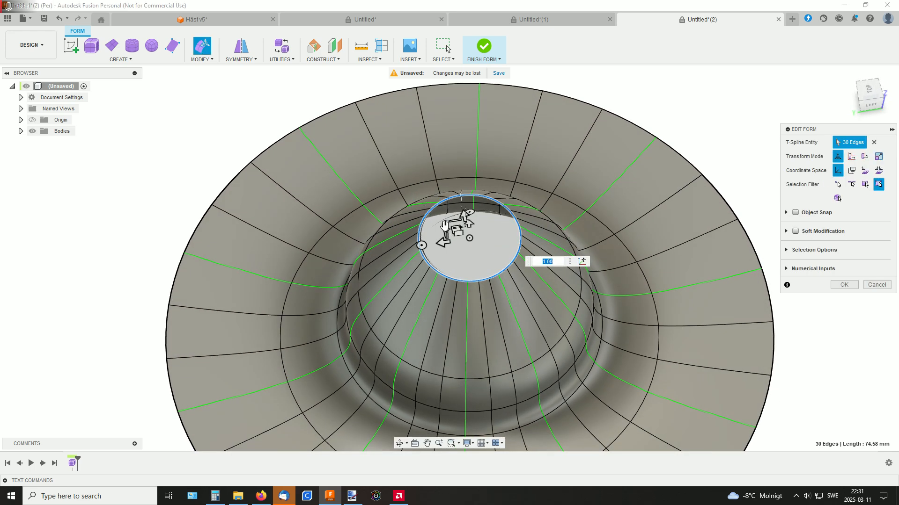
mouse_move(444, 226)
left_mouse_down()
mouse_move(439, 218)
mouse_move(463, 222)
left_mouse_up()
middle_click_drag(510, 202, 518, 162, "shift")
left_click_drag(478, 174, 478, 150)
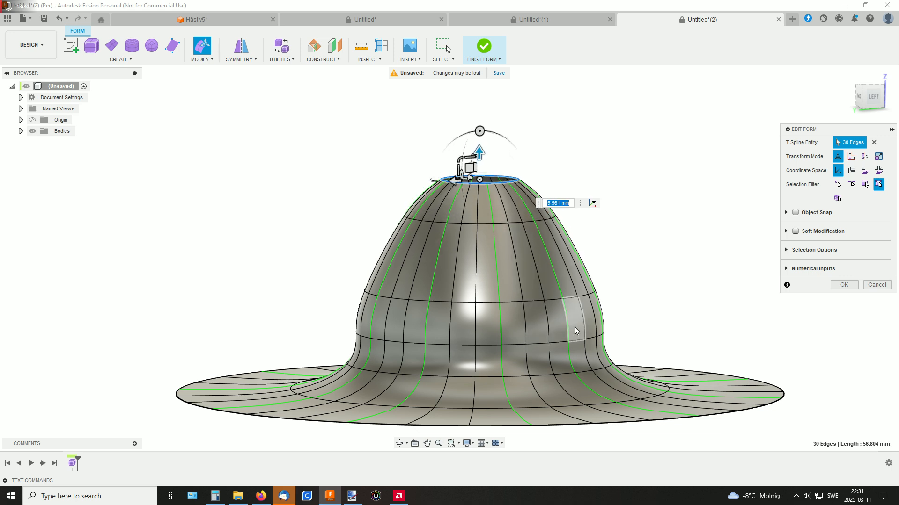
Scale the edge loop around the middle of the dome slightly inward to about 161 mm in circumference
double_click(555, 302)
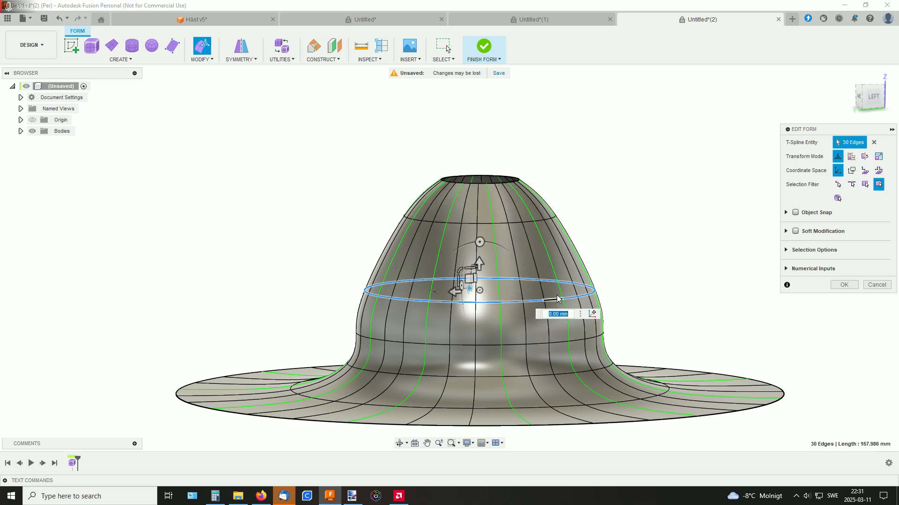
middle_click_drag(516, 240, 518, 286, "shift")
left_click_drag(448, 283, 452, 282)
Raise an outer brim face midway between two symmetry lines by about 20.3 mm to ruffle the brim
middle_click_drag(594, 245, 590, 228, "shift")
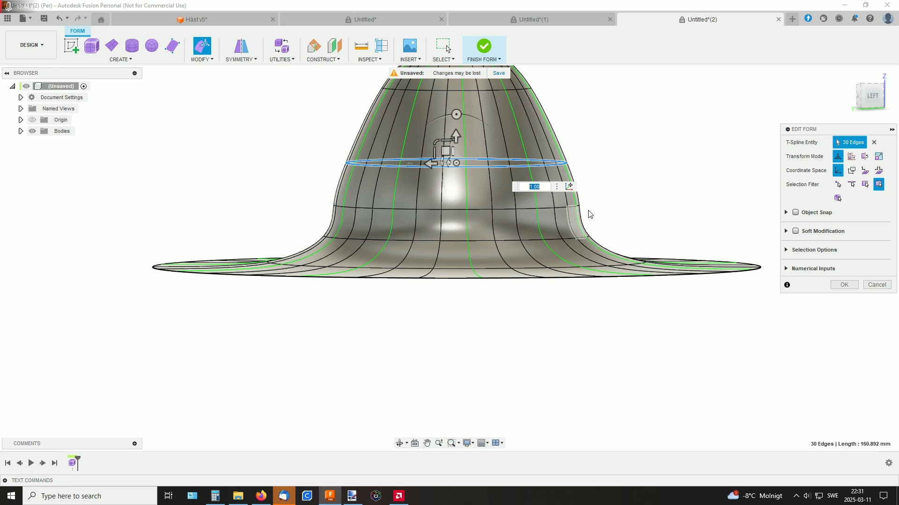
middle_click_drag(634, 170, 622, 171, "shift")
left_click(496, 344)
middle_click_drag(524, 309, 497, 296, "shift")
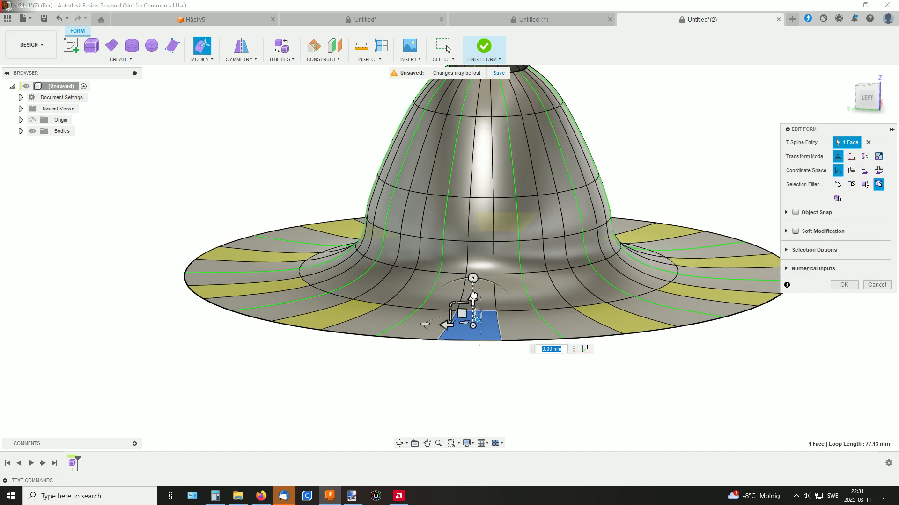
left_click_drag(473, 295, 471, 214)
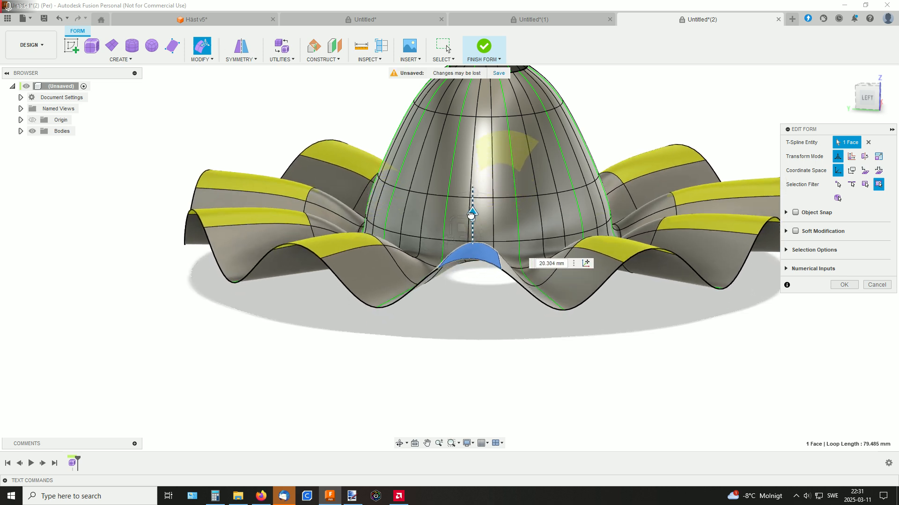
Lower the brim's outer valley edge on a symmetry line and the cross edge on top of a ruffle
left_click(561, 308)
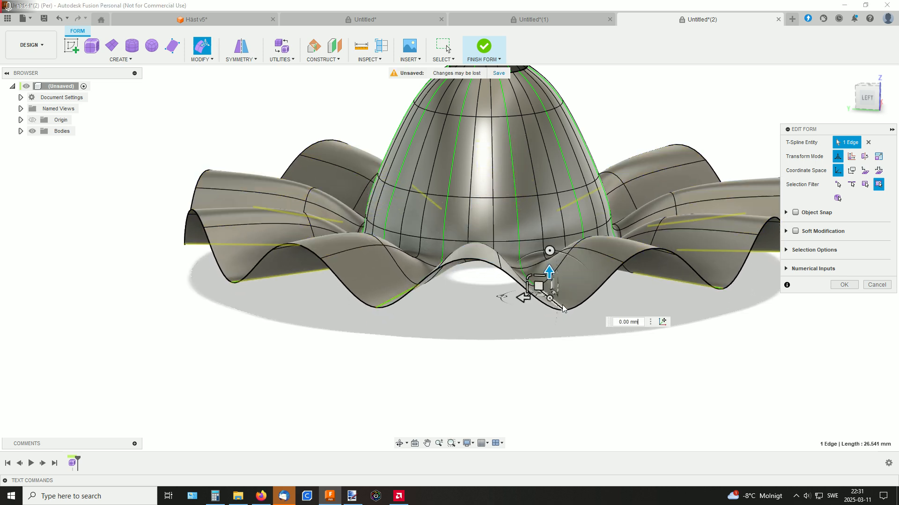
left_click_drag(549, 273, 552, 305)
middle_click_drag(599, 280, 567, 282, "shift")
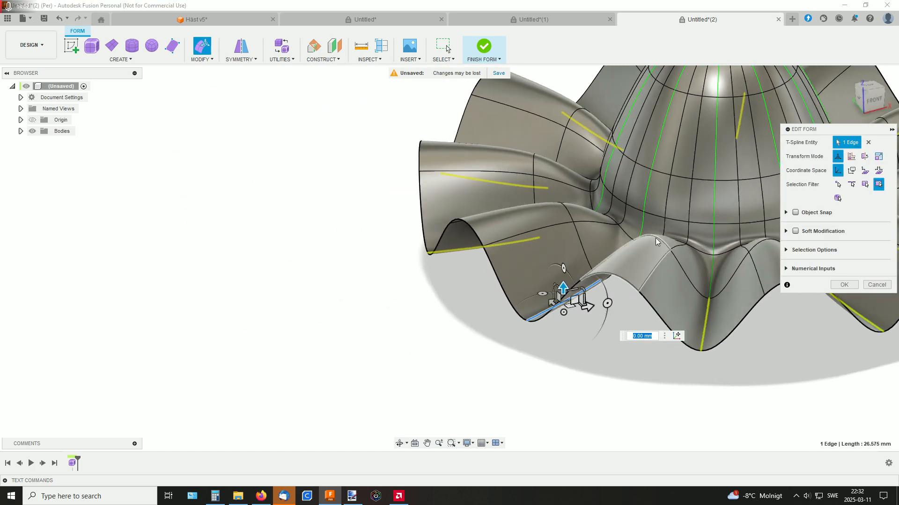
left_click(656, 242)
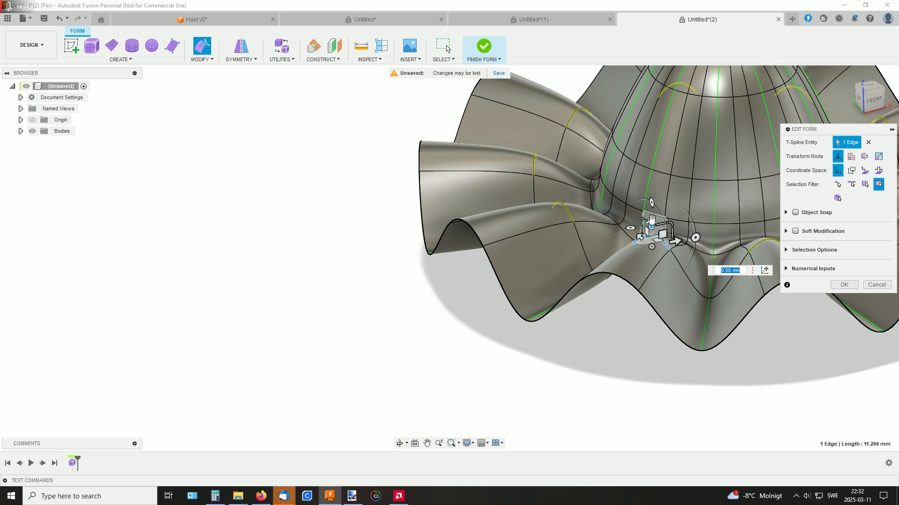
left_click_drag(651, 218, 651, 242)
Accept the edits to the ruffled dome and finish the form to return to solid modelling
middle_click_drag(490, 317, 358, 334)
scroll(509, 308, "down", 3)
middle_click_drag(510, 307, 542, 262, "shift")
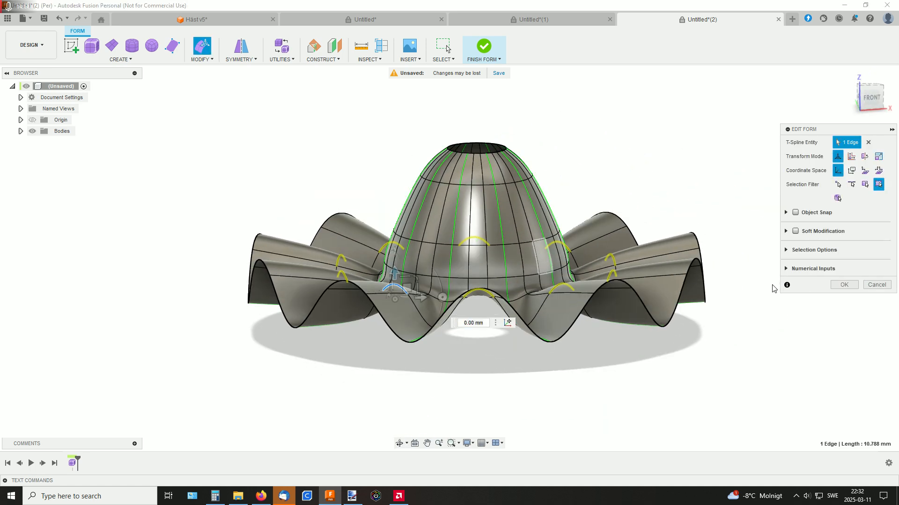
left_click(842, 285)
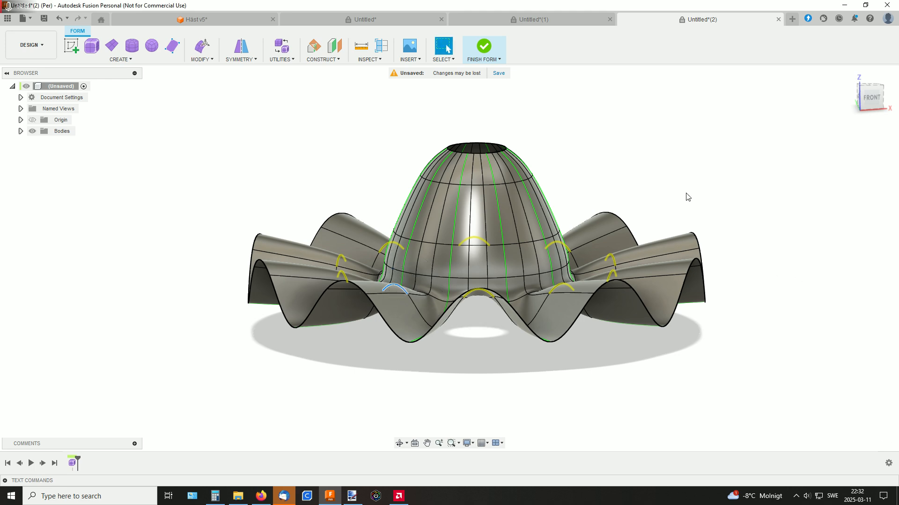
middle_click_drag(687, 196, 682, 160, "shift")
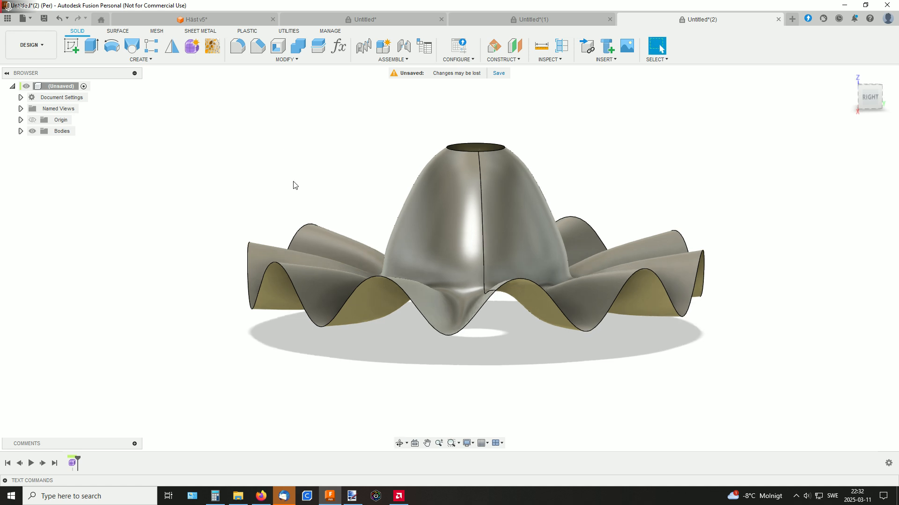
Thicken the ruffled dome surface by -2 mm on one side as a new body
left_click(118, 31)
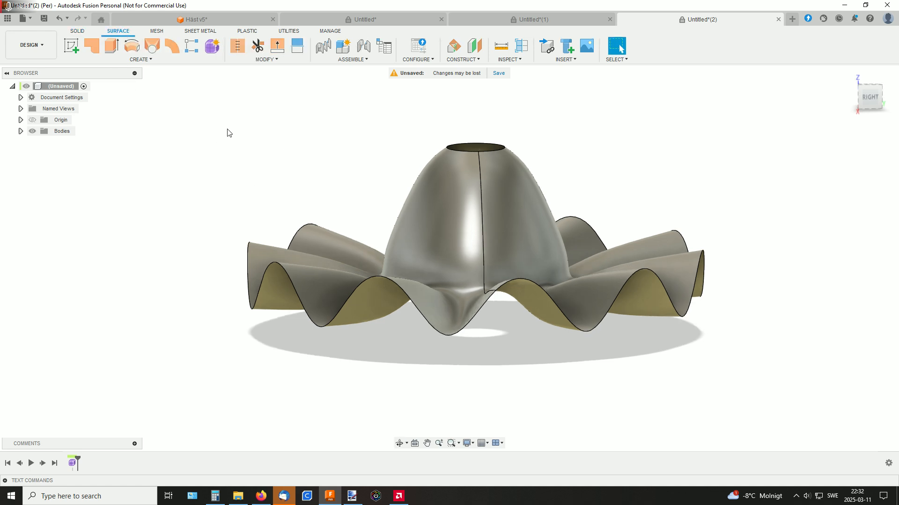
left_click(127, 60)
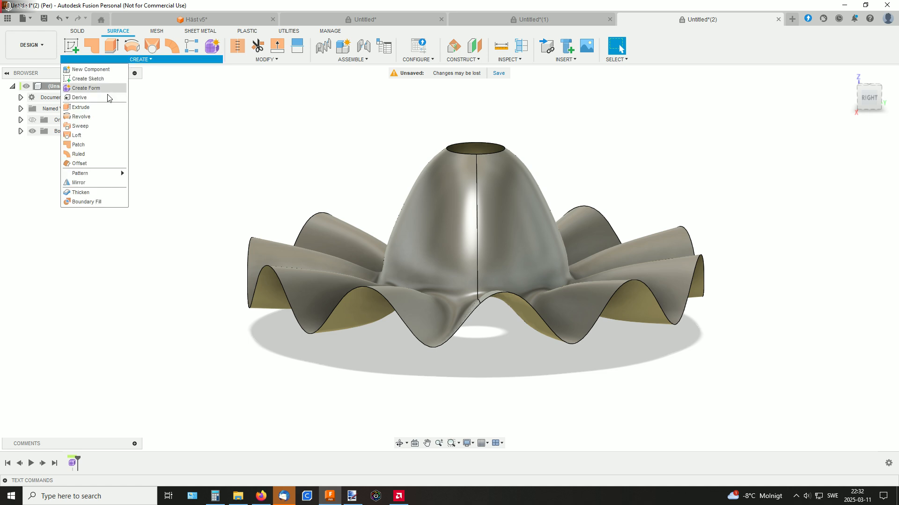
left_click(84, 192)
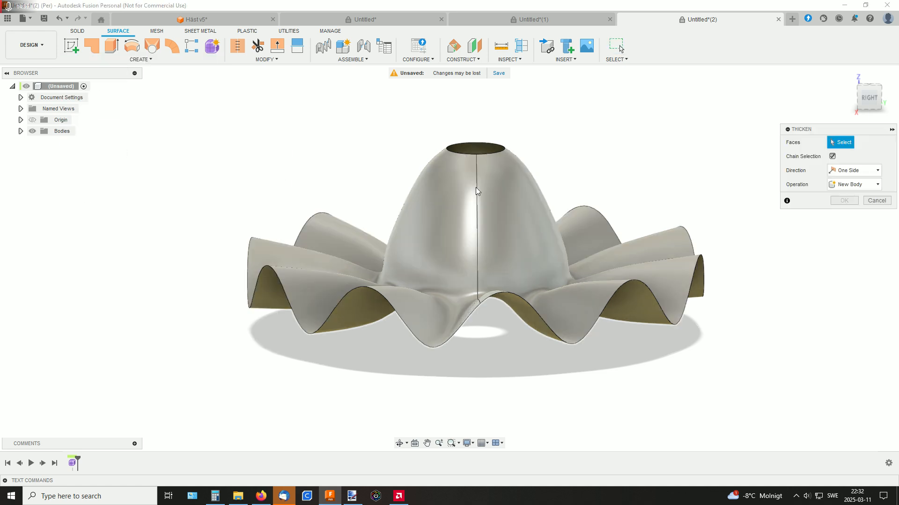
left_click(538, 205)
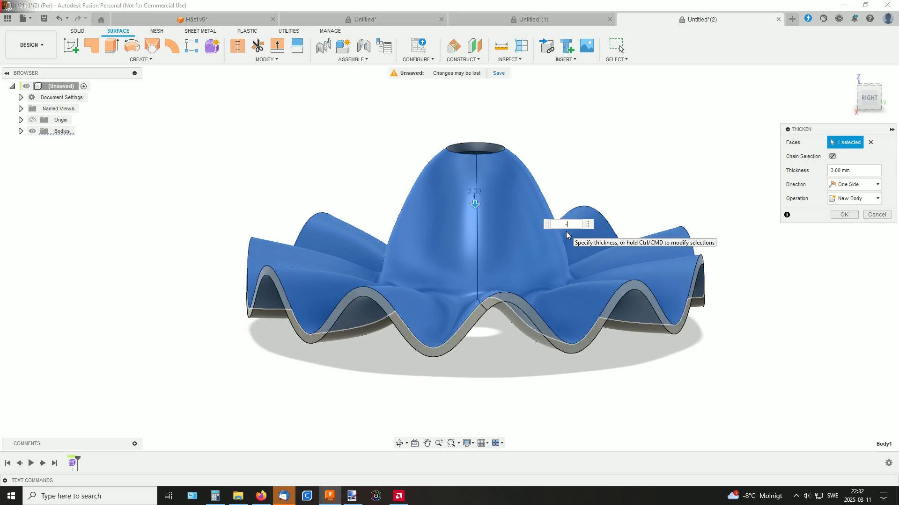
type("-2")
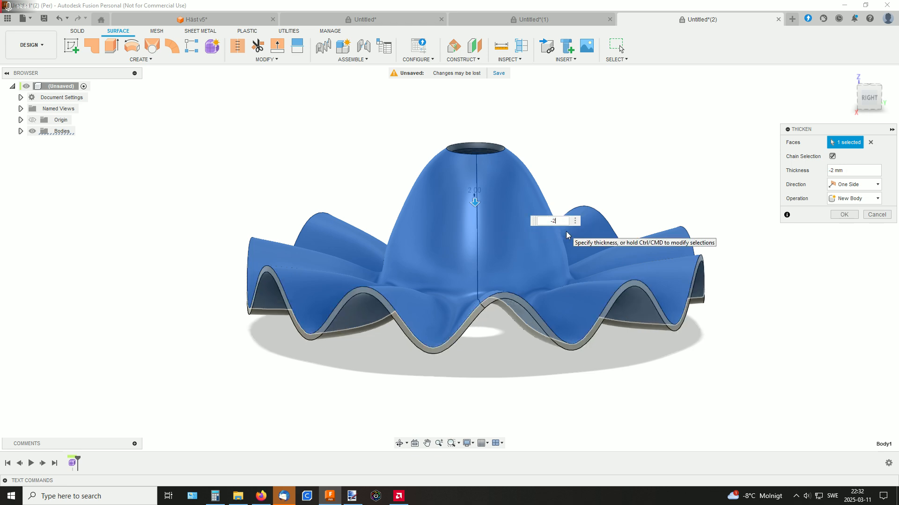
key("Return")
middle_click_drag(620, 177, 611, 180, "shift")
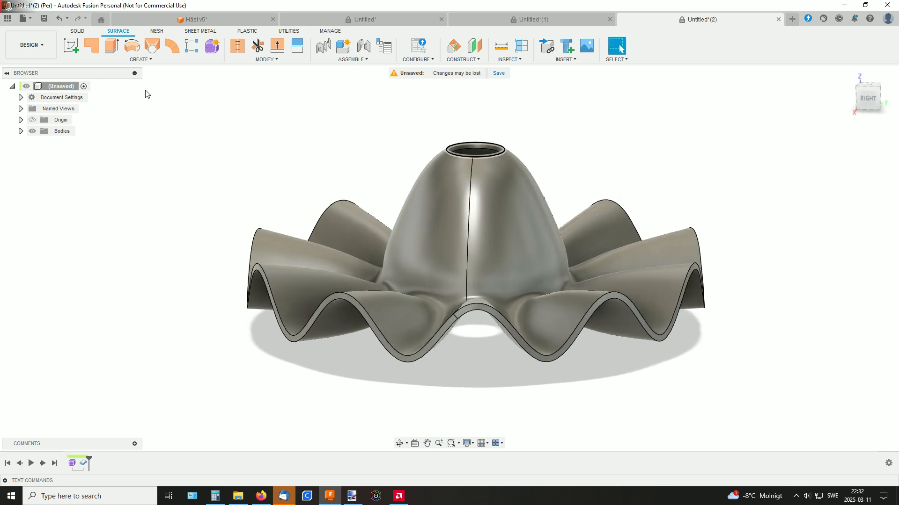
Apply a full round fillet to the thin outer edge face of the ruffled brim
left_click(78, 32)
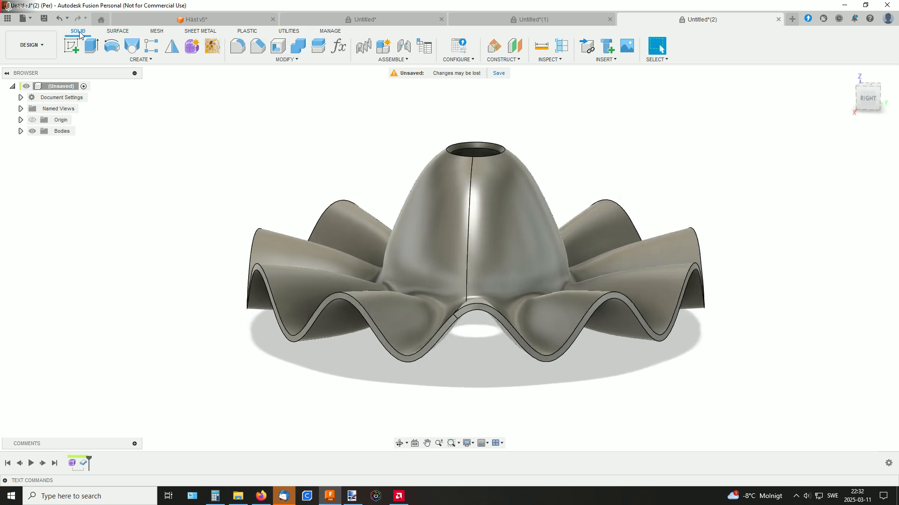
left_click(238, 45)
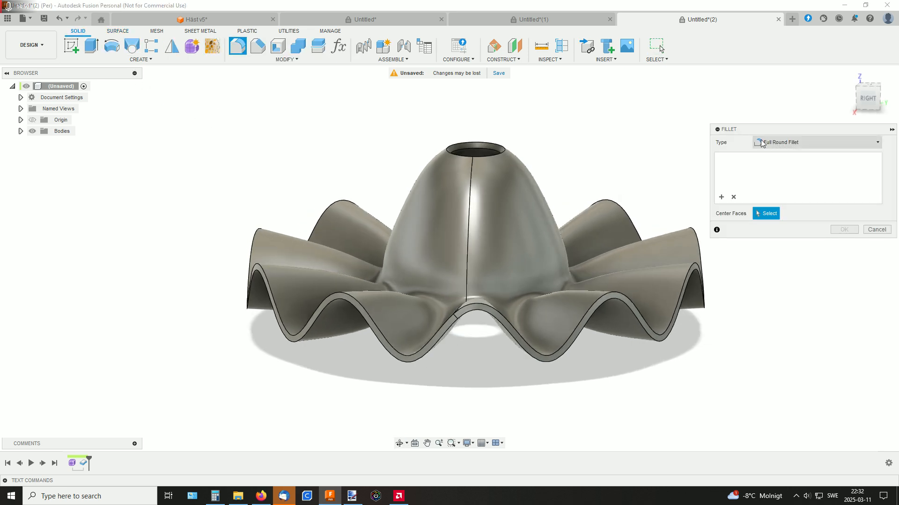
scroll(692, 266, "up", 2)
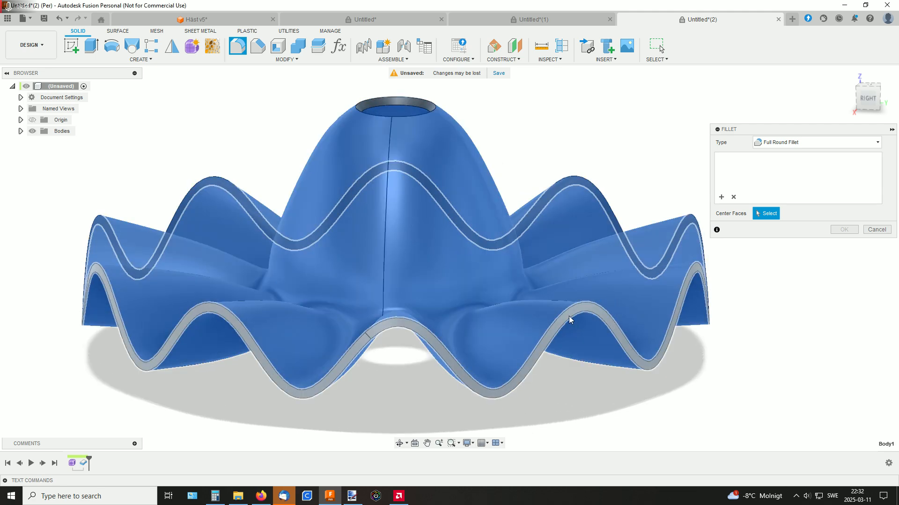
left_click(611, 317)
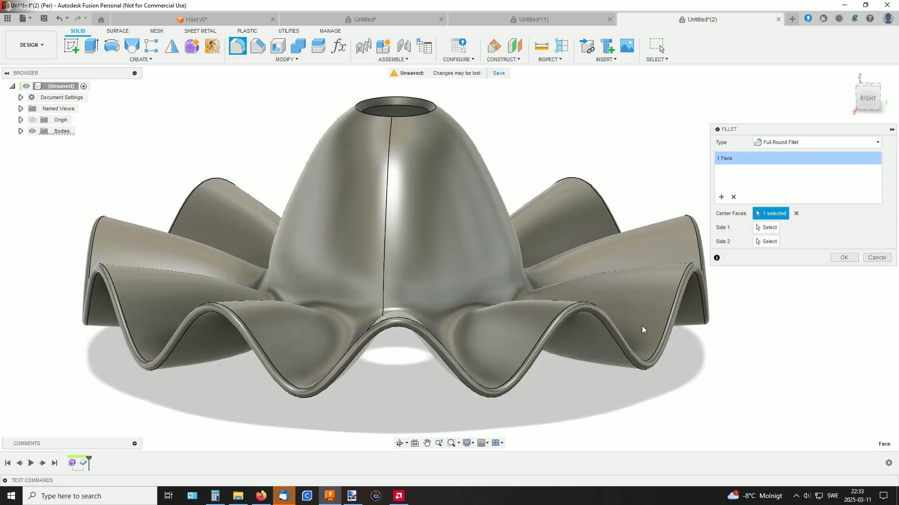
left_click(841, 258)
middle_click_drag(671, 202, 651, 216, "shift")
scroll(652, 215, "down", 2)
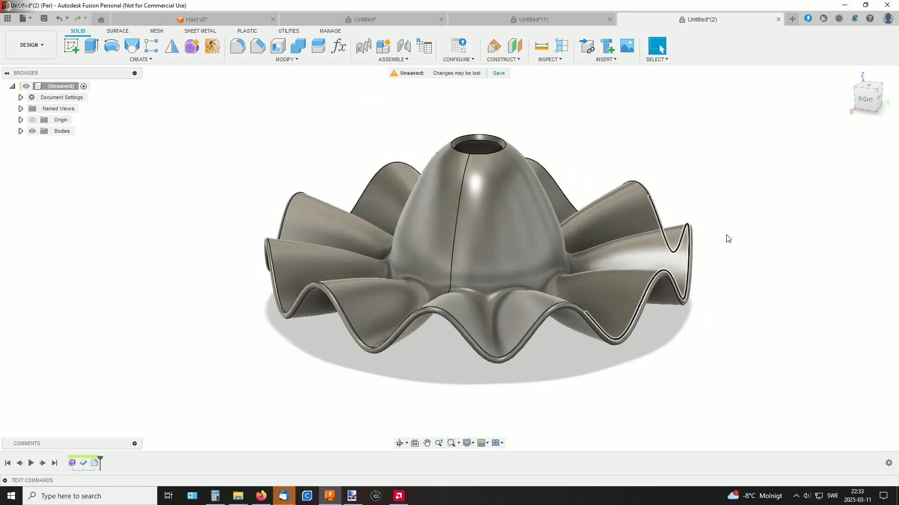
mouse_move(728, 238)
middle_mouse_down("shift")
mouse_move(702, 251)
mouse_move(674, 243)
mouse_move(662, 194)
mouse_move(661, 232)
mouse_move(618, 214)
mouse_move(592, 211)
mouse_move(585, 221)
mouse_move(602, 177)
mouse_move(577, 162)
mouse_move(582, 178)
mouse_move(568, 178)
middle_mouse_up("shift")
middle_click_drag(611, 155, 529, 168, "shift")
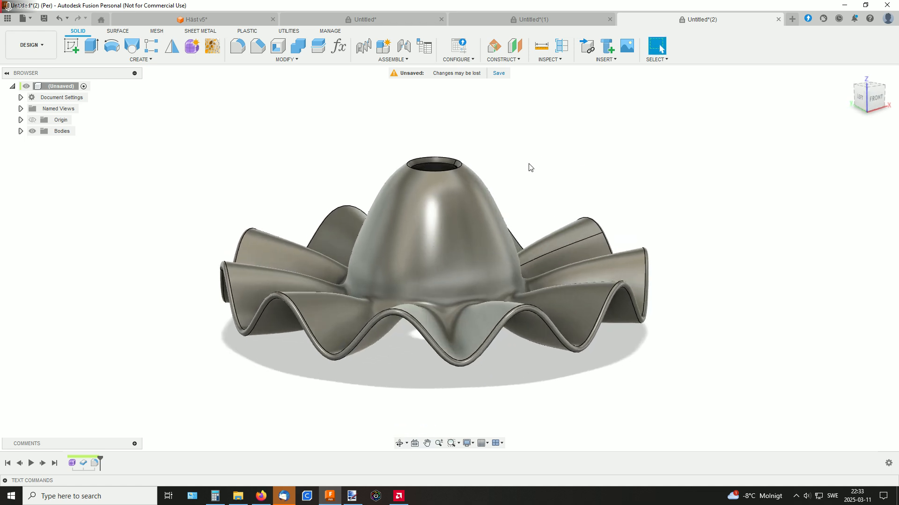